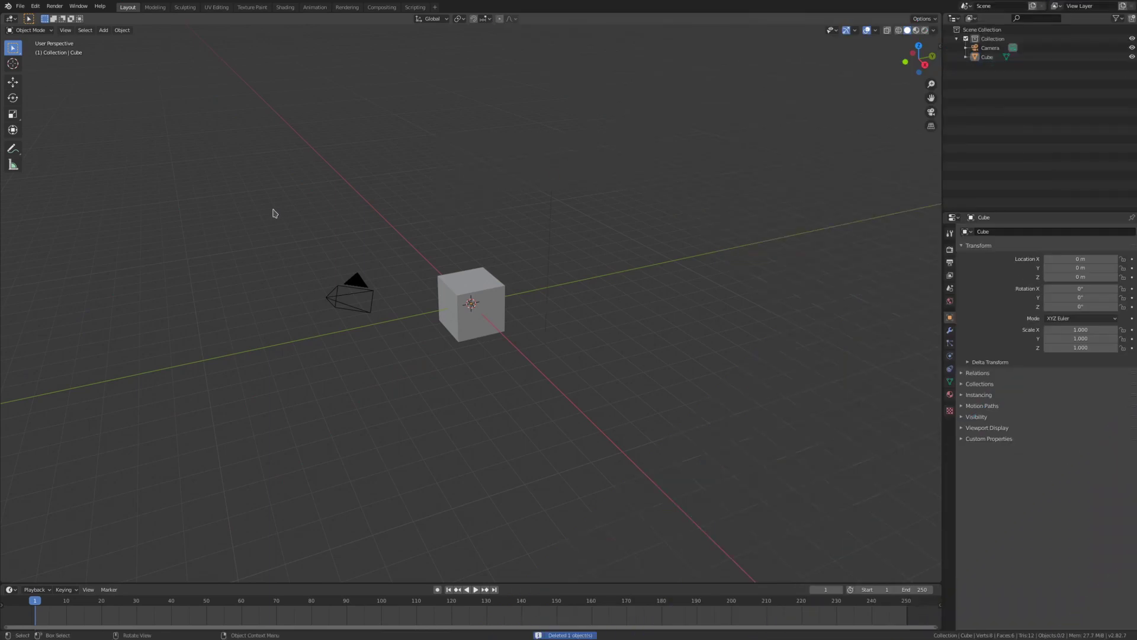
Step: Delete the camera and scale the default cube to about 4.2 in X and Y, excluding Z
left_click(356, 288)
key("Delete")
left_click(471, 333)
key("s")
key("shift+z")
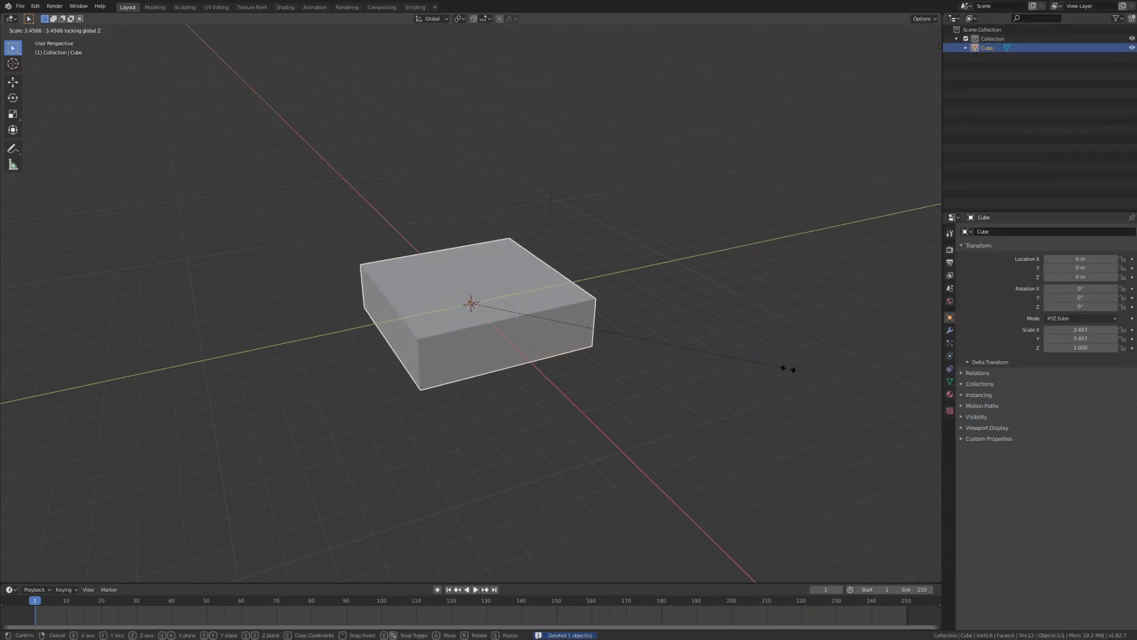
left_click(853, 358)
Step: Raise the cube's top face along the Z axis to turn it into a tall box
key("Tab")
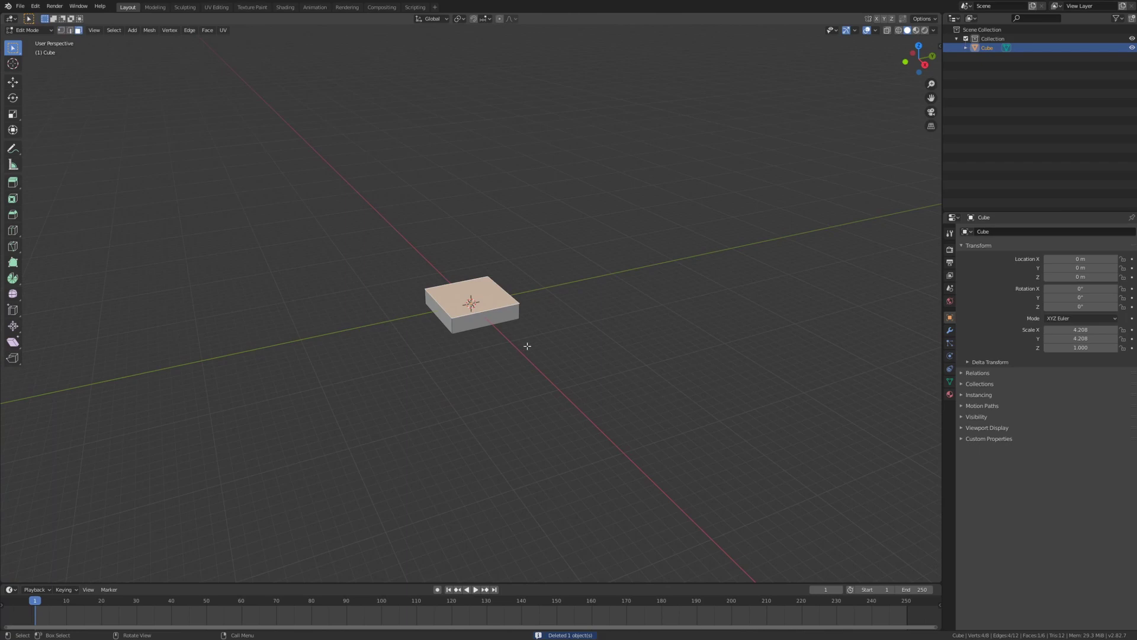
key("g")
key("z")
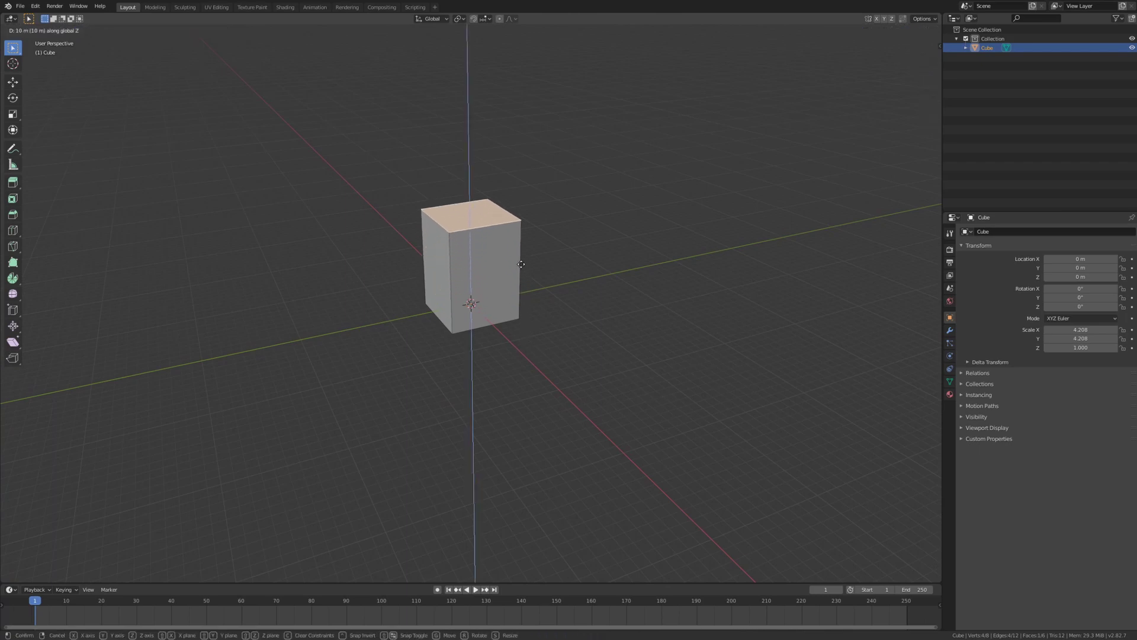
left_click(516, 248)
key("Tab")
scroll(532, 284, "up", 4)
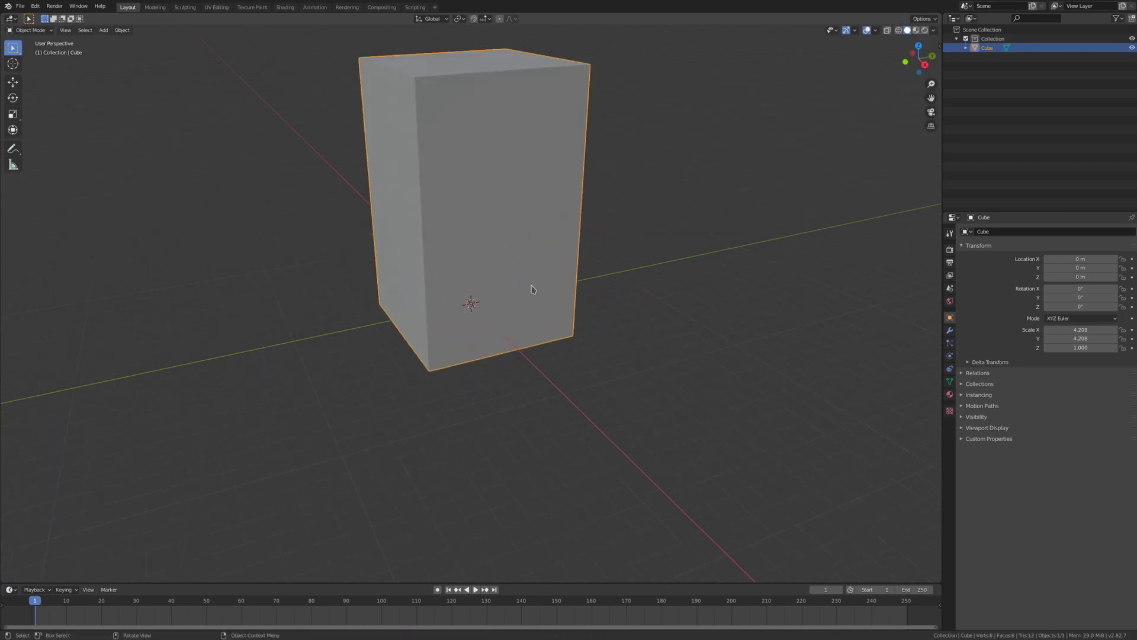
middle_click_drag(533, 289, 535, 375, "shift")
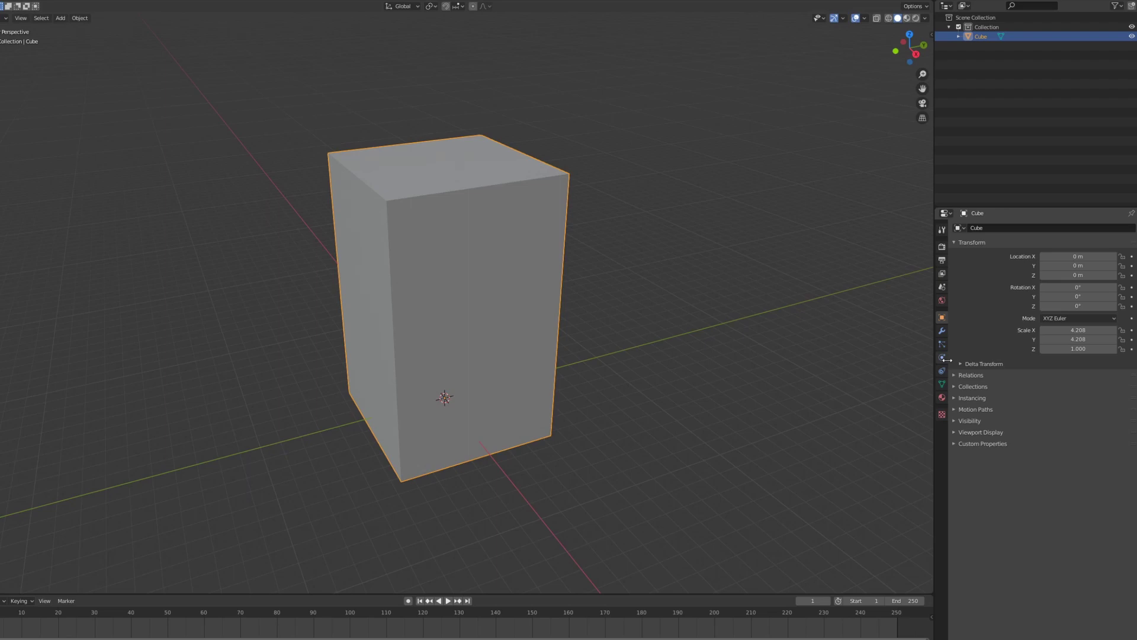
Step: Enable Fluid physics on the box, set its type to Domain and the domain type to Liquid
left_click(950, 355)
left_click(1086, 255)
left_click(1085, 301)
left_click(1063, 323)
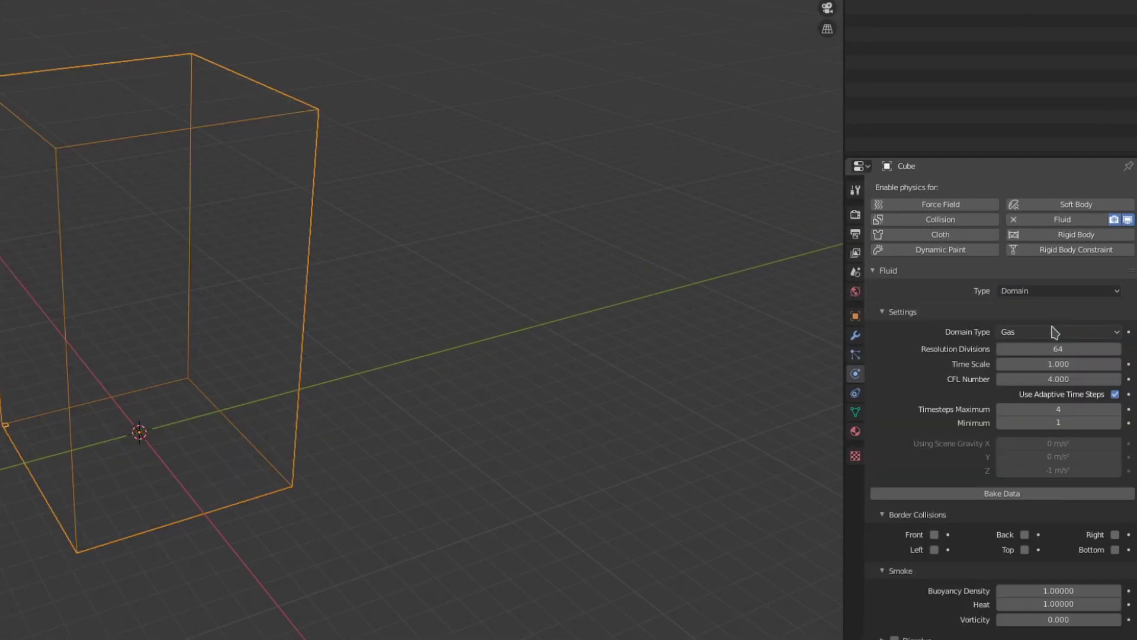
left_click(1055, 333)
left_click(1056, 364)
Step: Set the domain box to display as Wire in the viewport and apply its scale
left_click(855, 319)
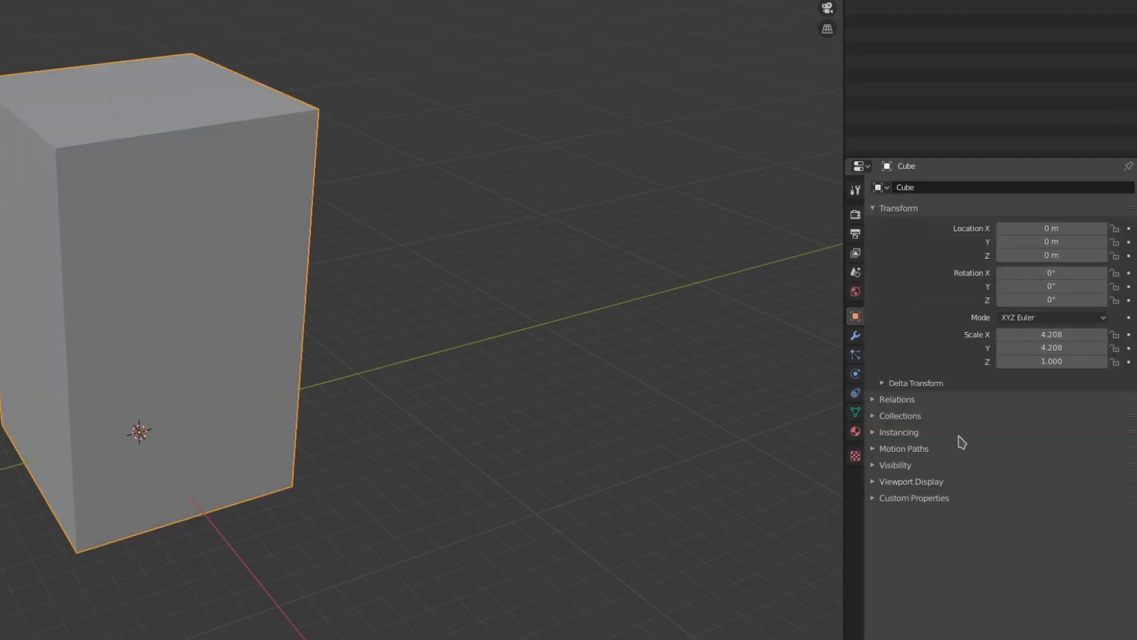
left_click(940, 481)
key("ctrl+a")
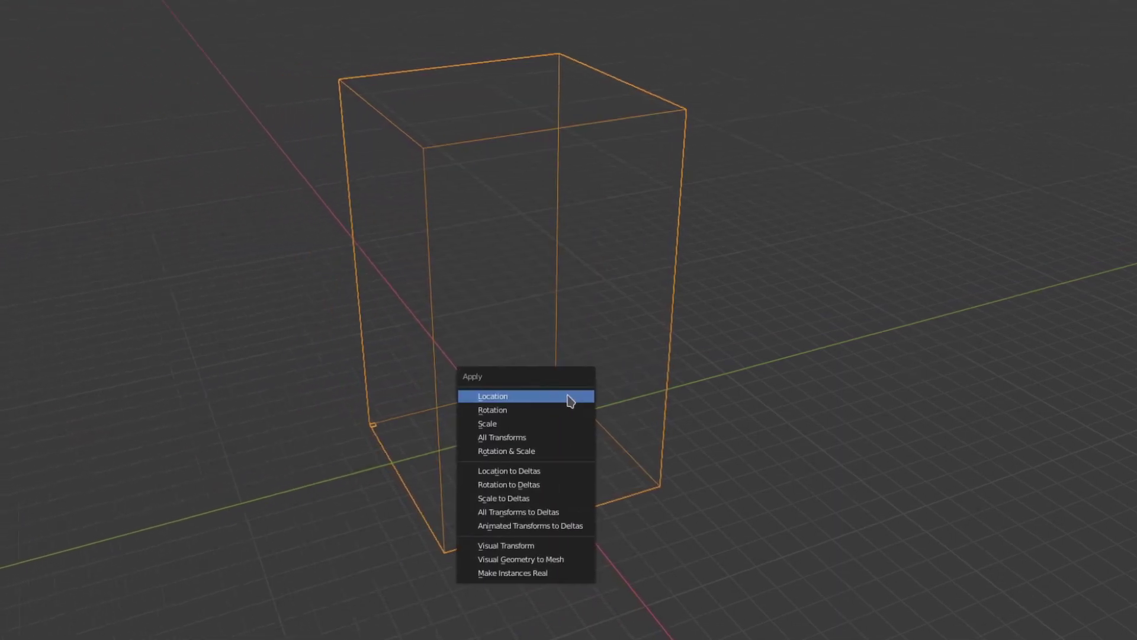
left_click(614, 427)
Step: Set the domain box's origin to its center of mass (volume)
key("F3")
type("ser")
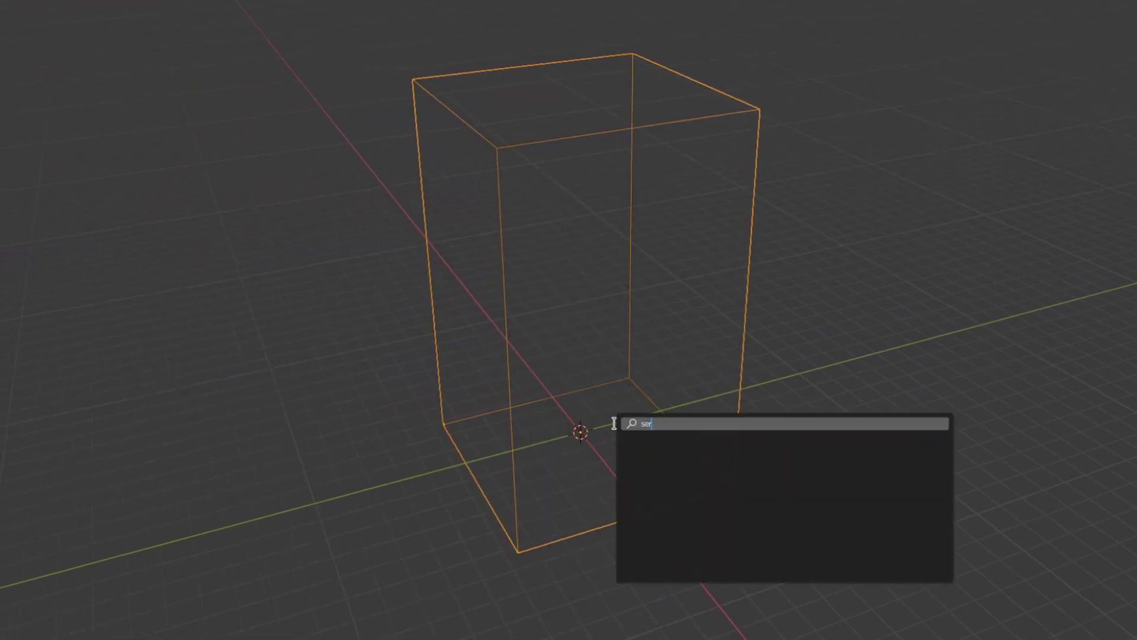
key("BackSpace")
type("t ori")
key("Return")
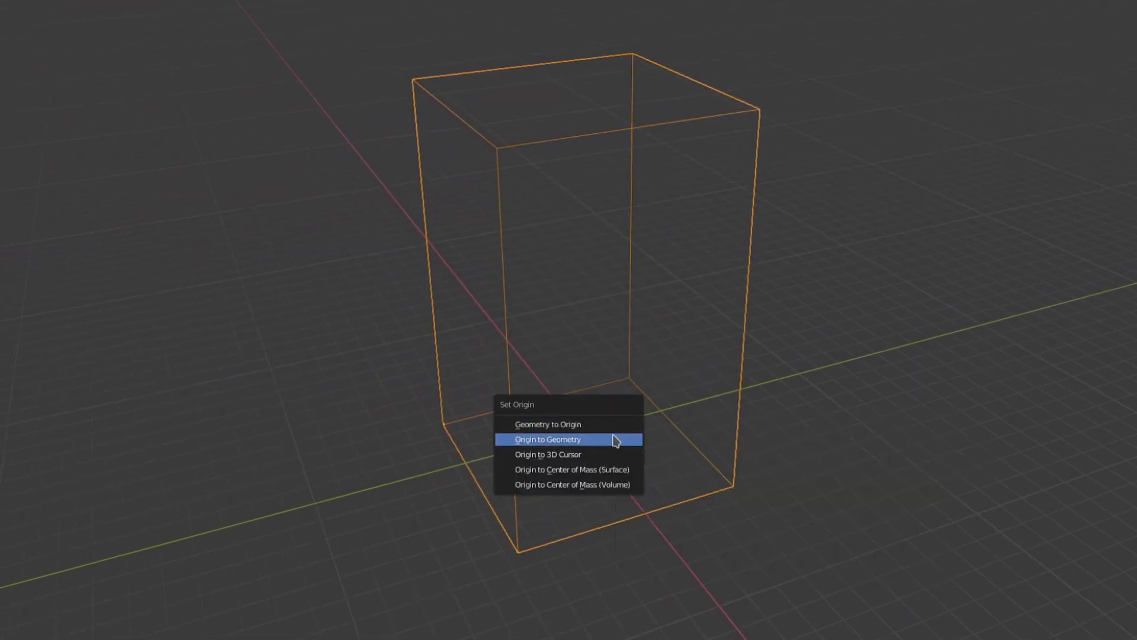
left_click(616, 485)
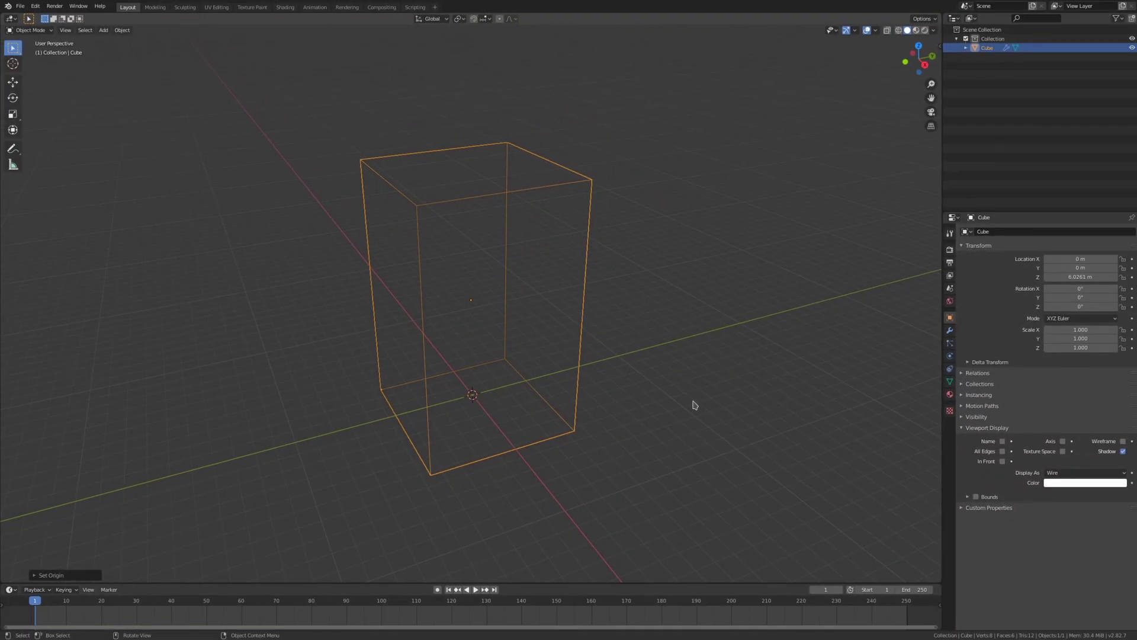
Step: Add a cylinder mesh at the 3D cursor and raise it about 1.02 m along Z
left_click(693, 403)
key("shift+a")
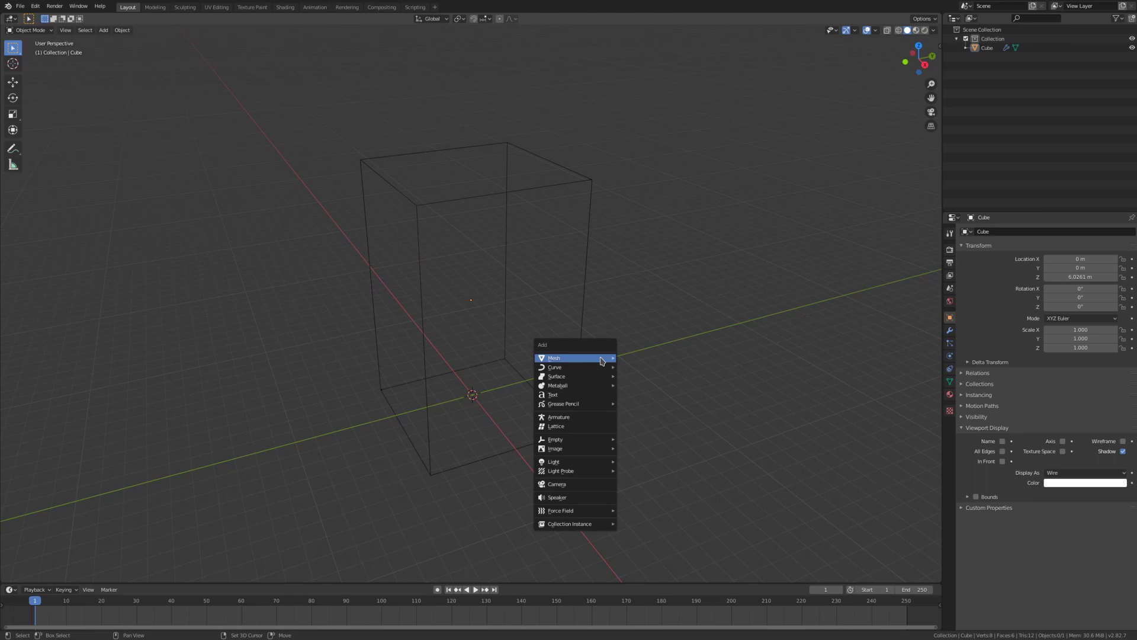
mouse_move(602, 359)
left_click(640, 403)
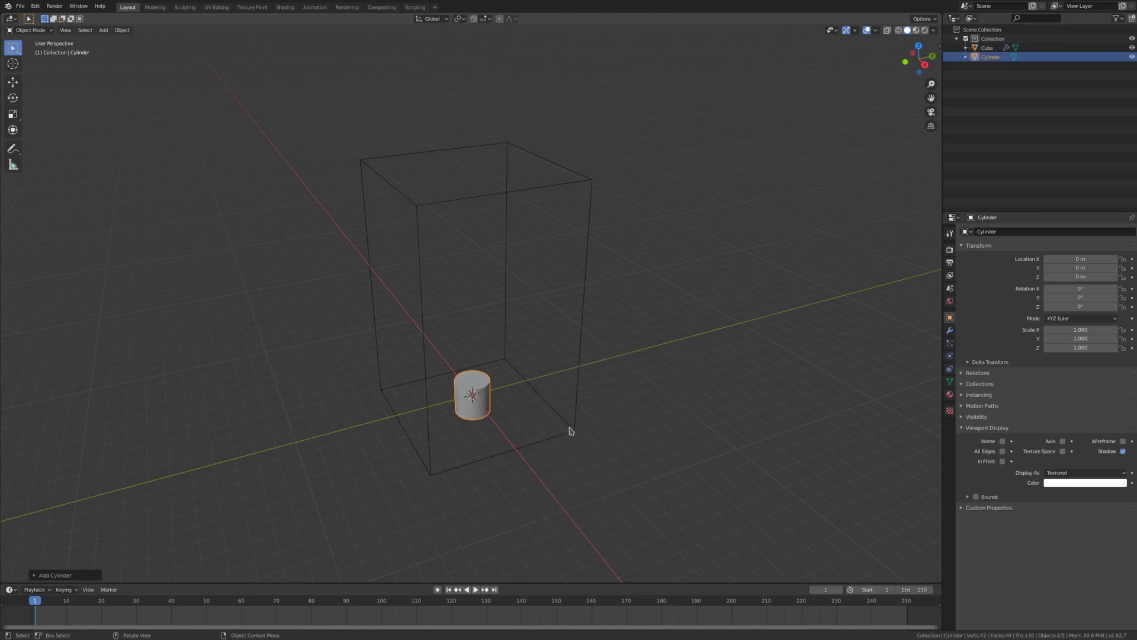
middle_click_drag(569, 429, 541, 406)
key("g")
key("z")
left_click(542, 387)
Step: Scale the cylinder's mesh wider in X and Y only, excluding its height
key("Tab")
scroll(541, 385, "up", 5)
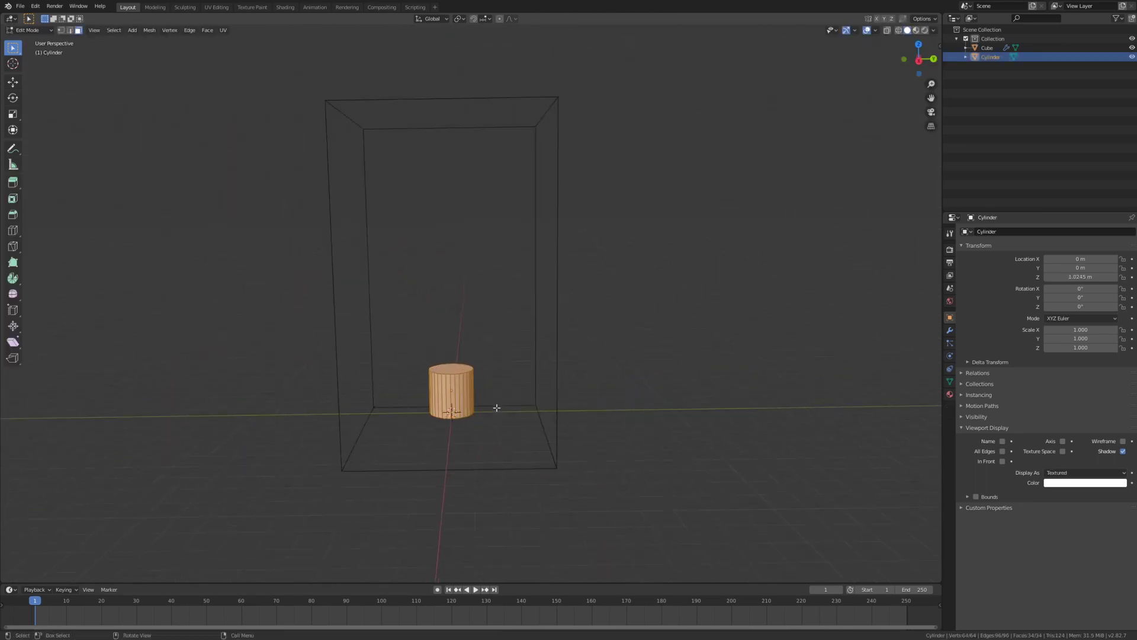
key("s")
key("shift+z")
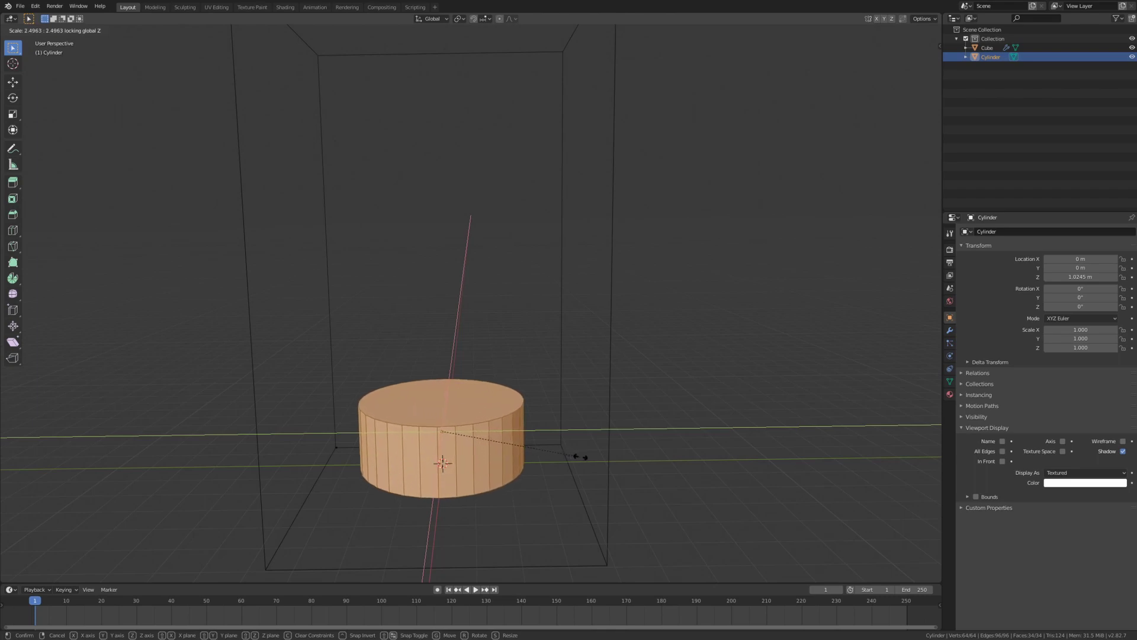
left_click(577, 457)
key("Tab")
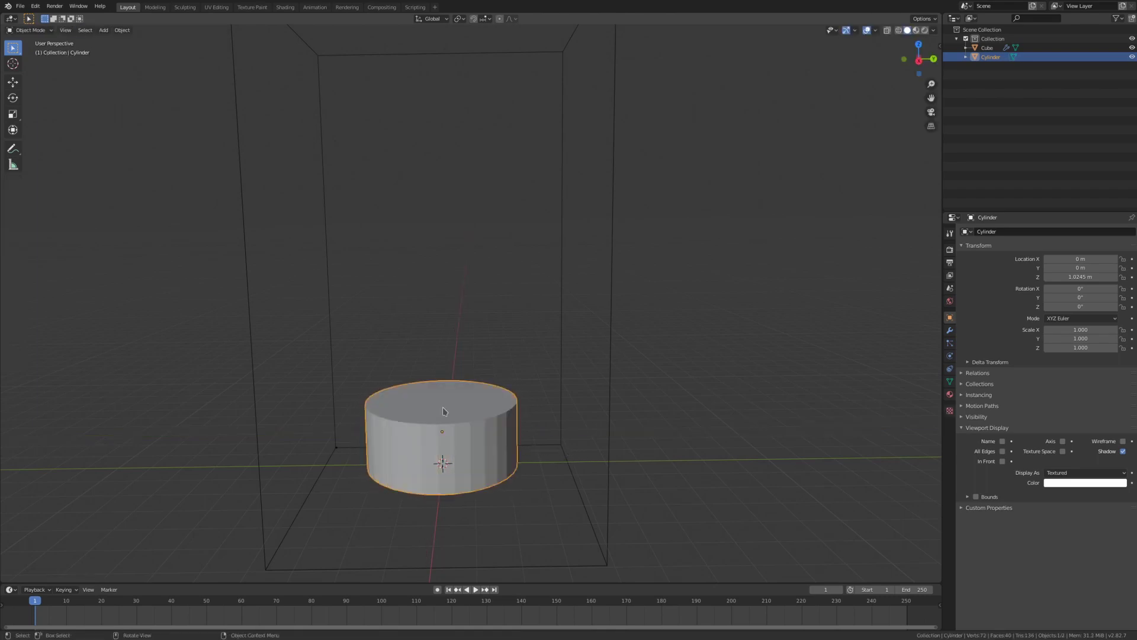
Step: Extrude the cylinder's top face upward and scale it larger to form a cup that flares toward the rim
key("Tab")
key("3")
left_click(442, 397)
key("e")
left_click(563, 241)
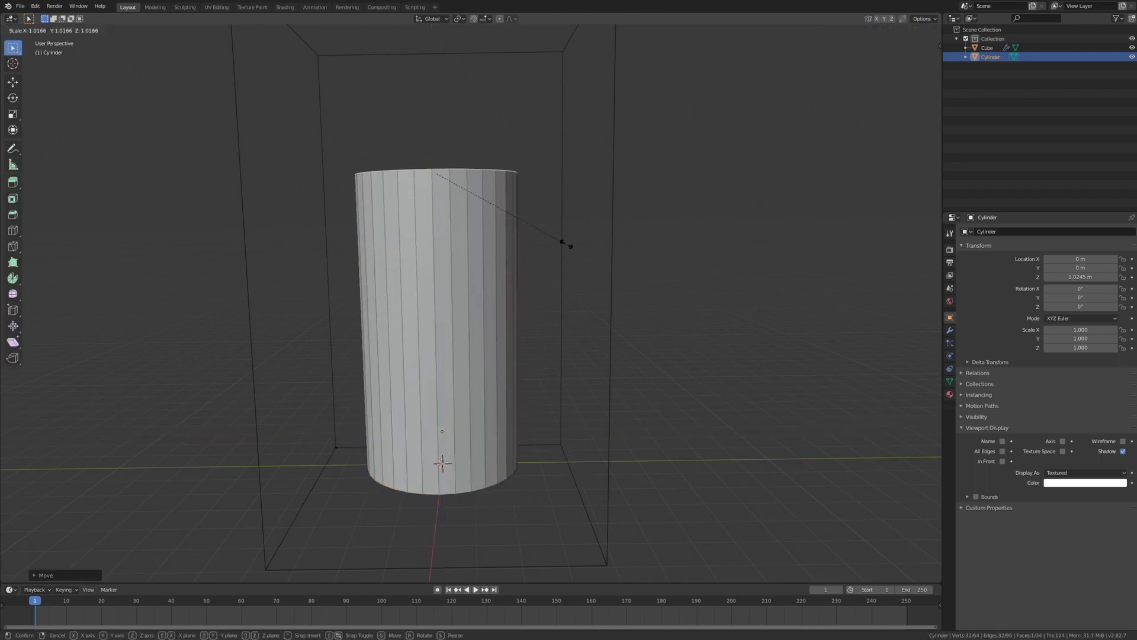
key("s")
left_click(602, 256)
middle_click_drag(601, 255, 560, 325)
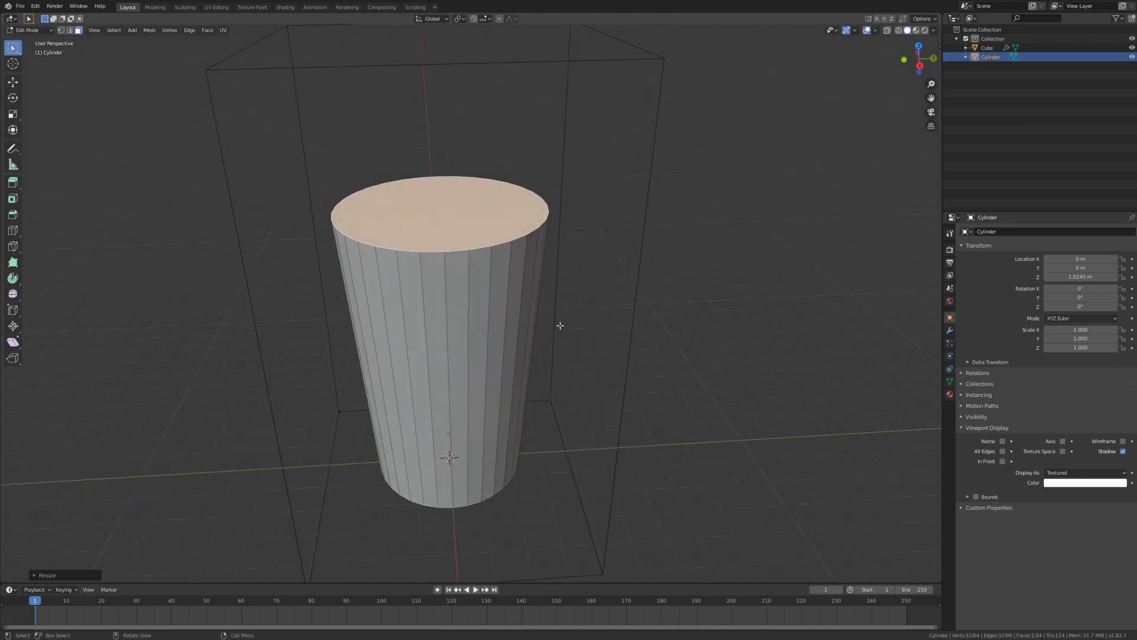
Step: Delete the cylinder's top face to open the cup
key("x")
left_click(554, 343)
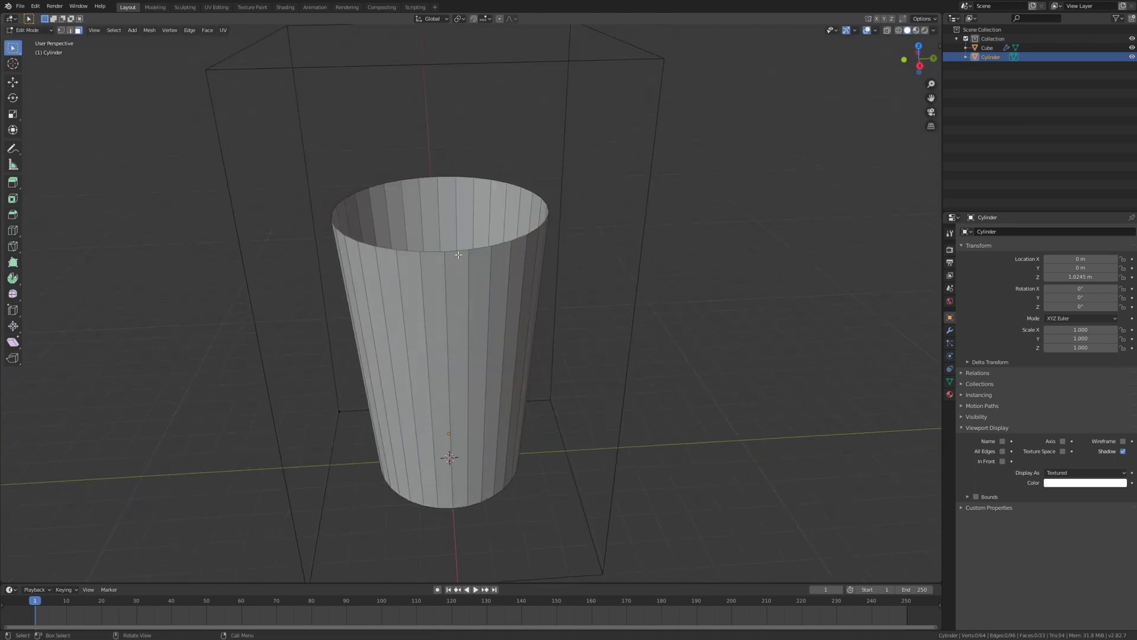
key("Tab")
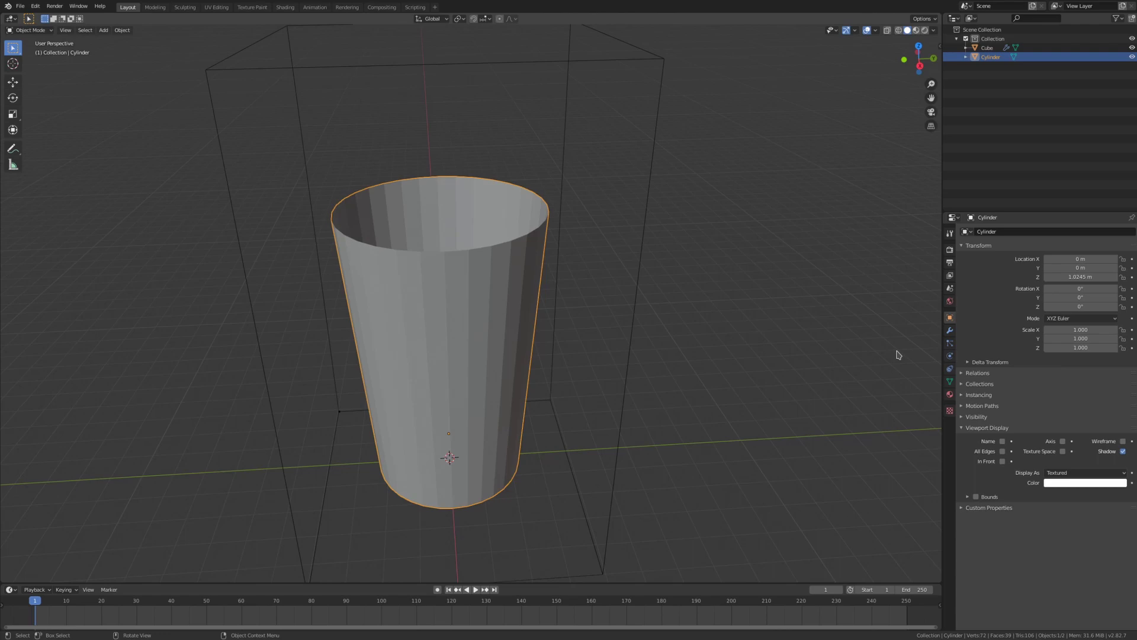
Step: Add a Solidify modifier to the cup with a thickness of about 0.19 m
left_click(949, 330)
left_click(995, 231)
left_click(954, 373)
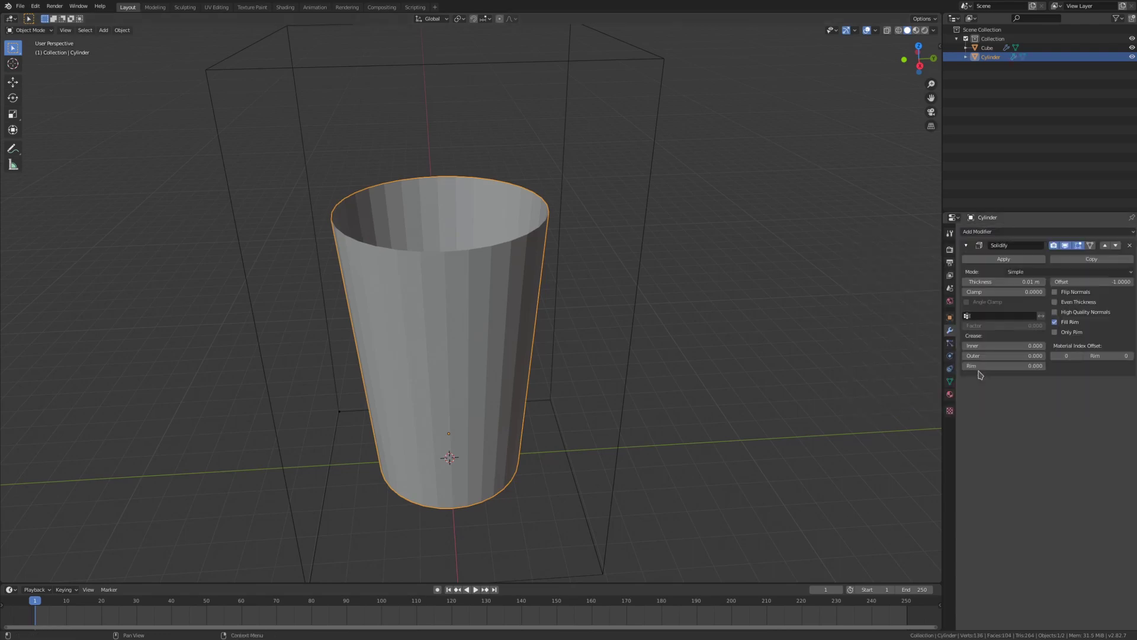
left_click_drag(982, 282, 1007, 282)
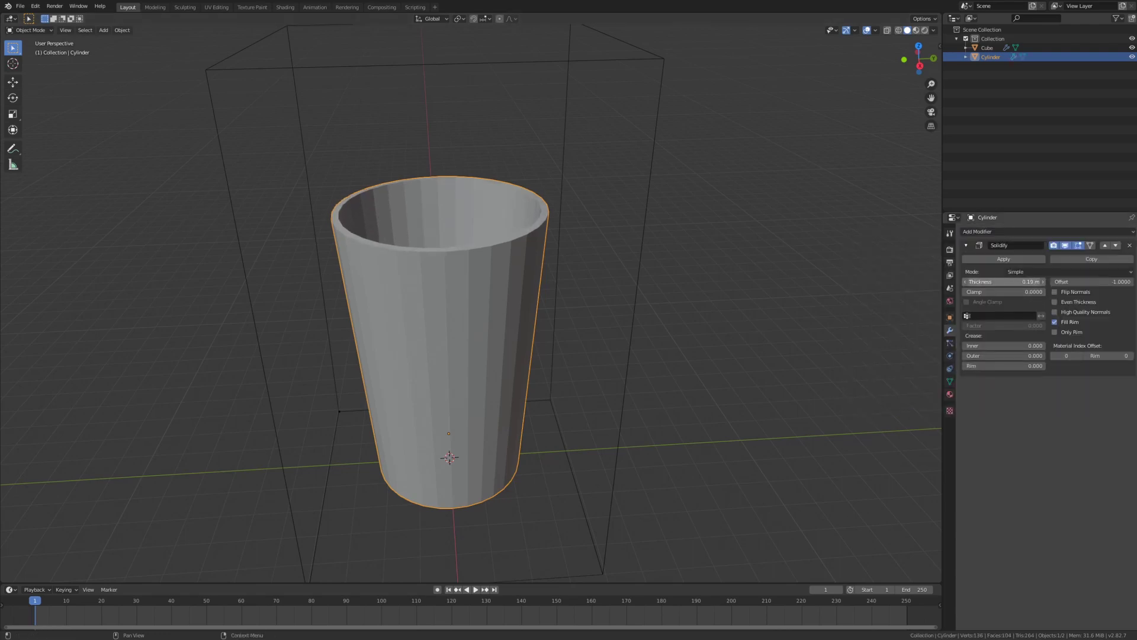
Step: Bevel the edge loop around the cup's base with 4 segments
middle_click_drag(521, 414, 526, 388)
key("Tab")
scroll(476, 380, "up", 4)
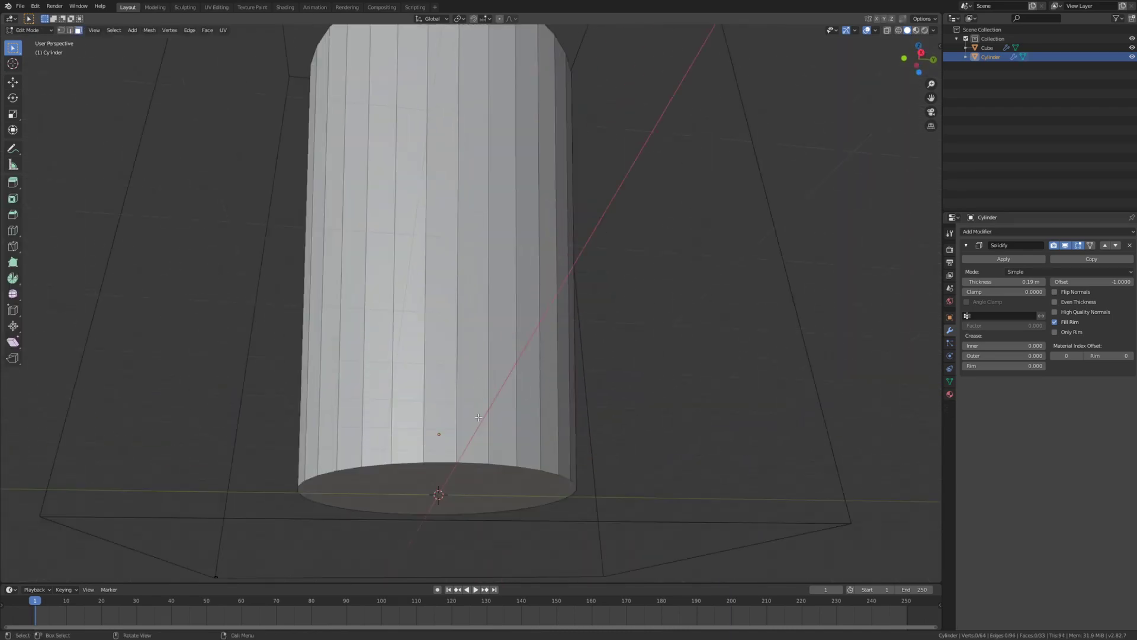
key("2")
left_click(622, 470, "alt")
key("ctrl+b")
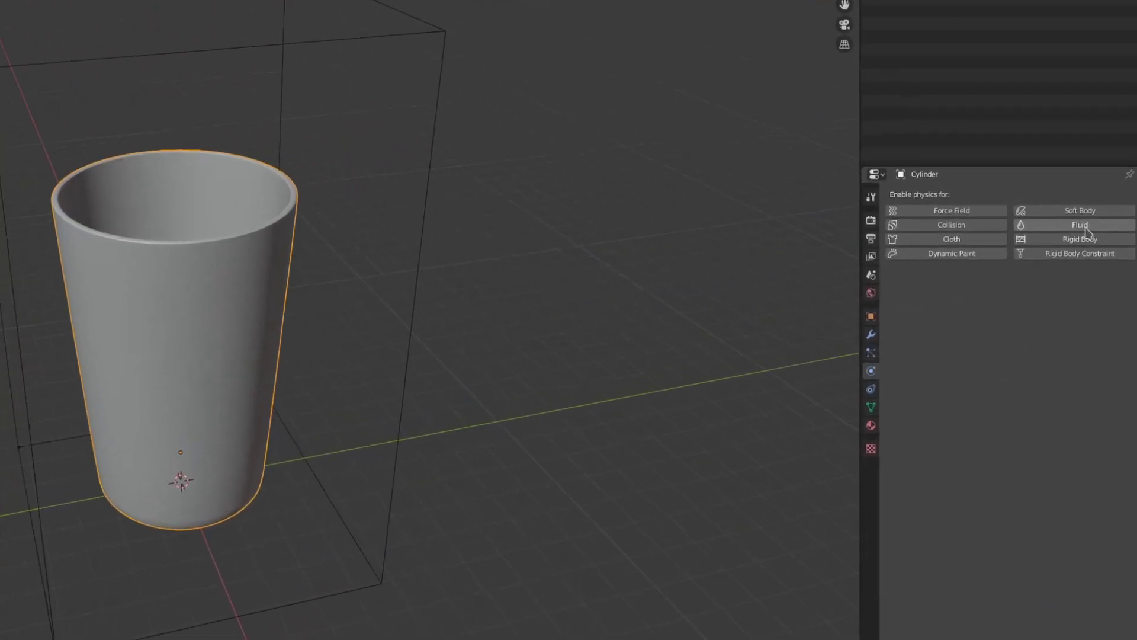
Step: Enable Fluid physics on the cup as a Collision Effector with a surface thickness of 0.5
left_click(1086, 227)
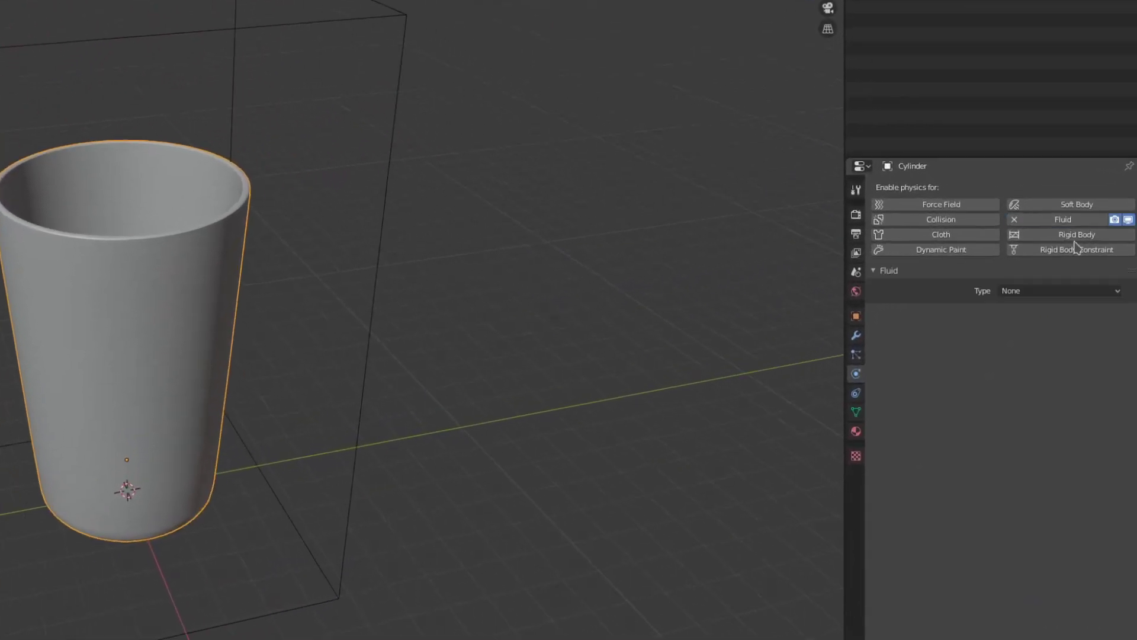
left_click(1058, 292)
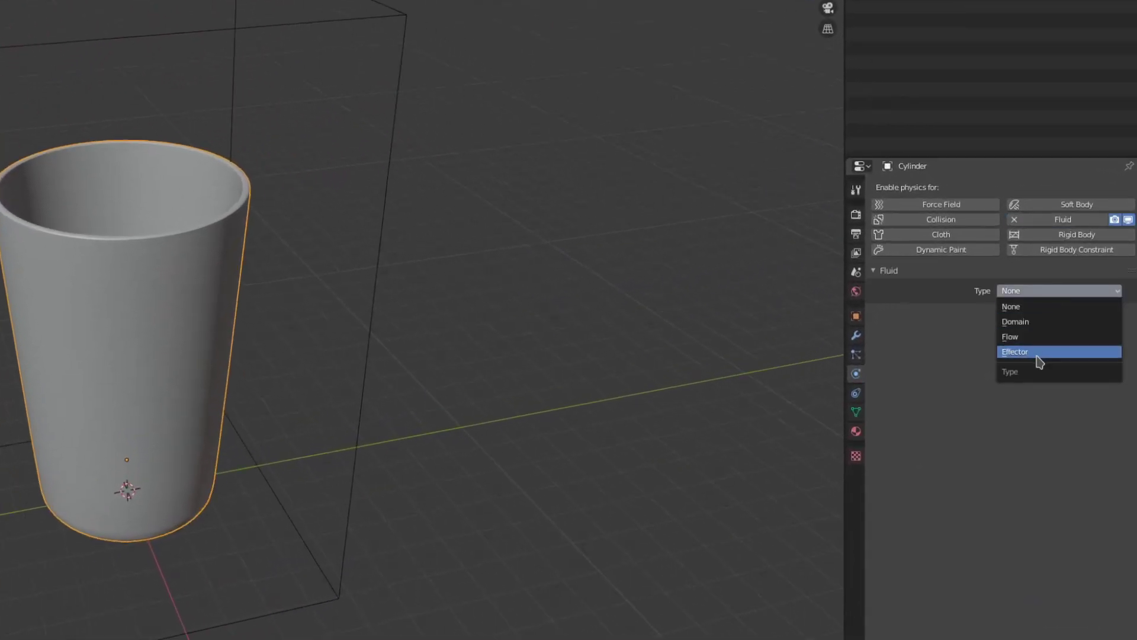
left_click(1038, 355)
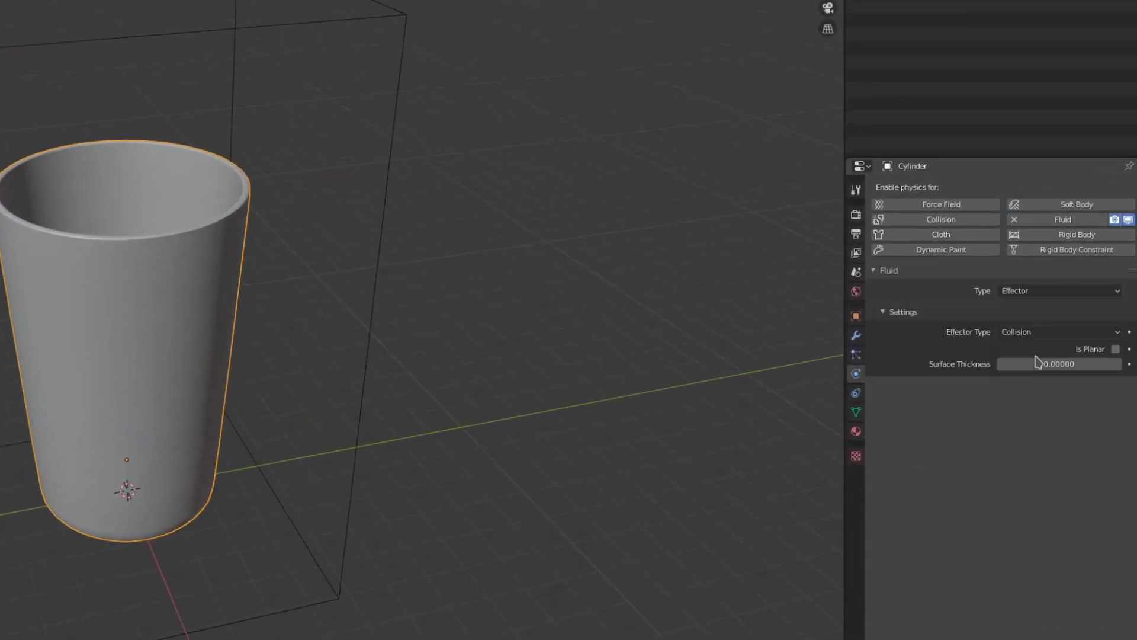
left_click(1032, 366)
type("0.5")
key("Return")
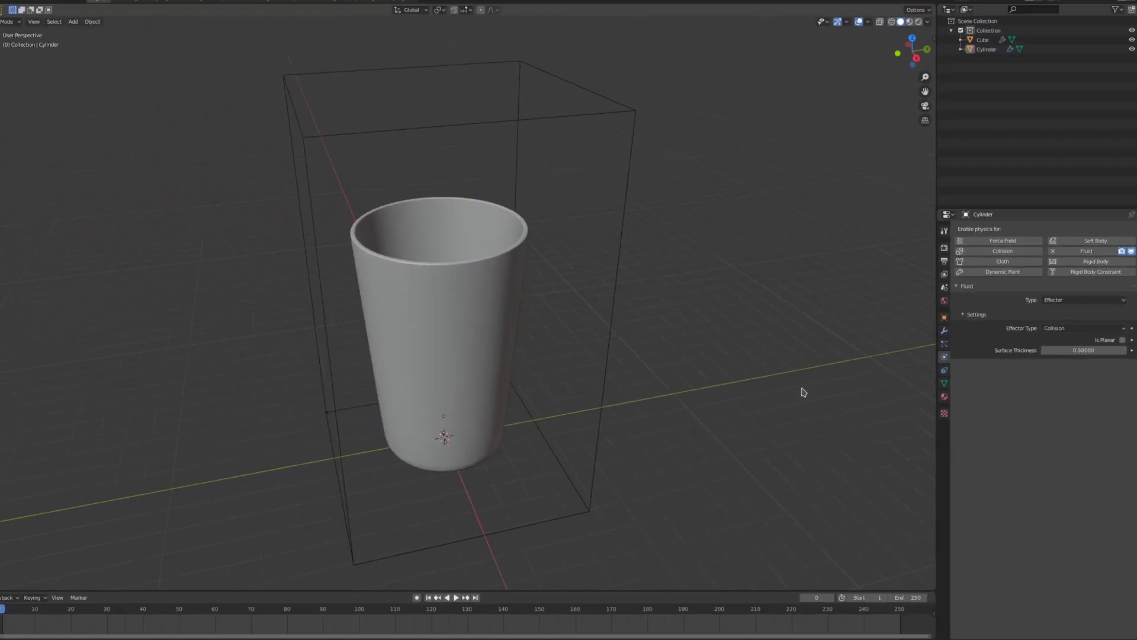
Step: Duplicate the cup's ring of wall faces in place and separate the selection into its own object
left_click(506, 357)
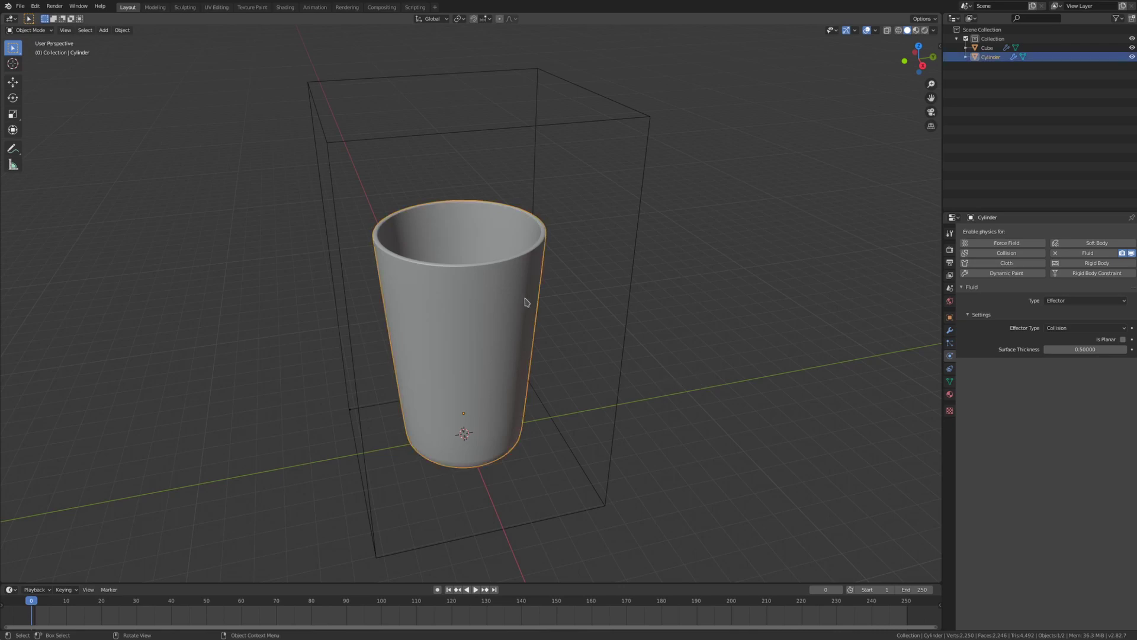
middle_click_drag(526, 302, 529, 344)
scroll(531, 350, "up", 3)
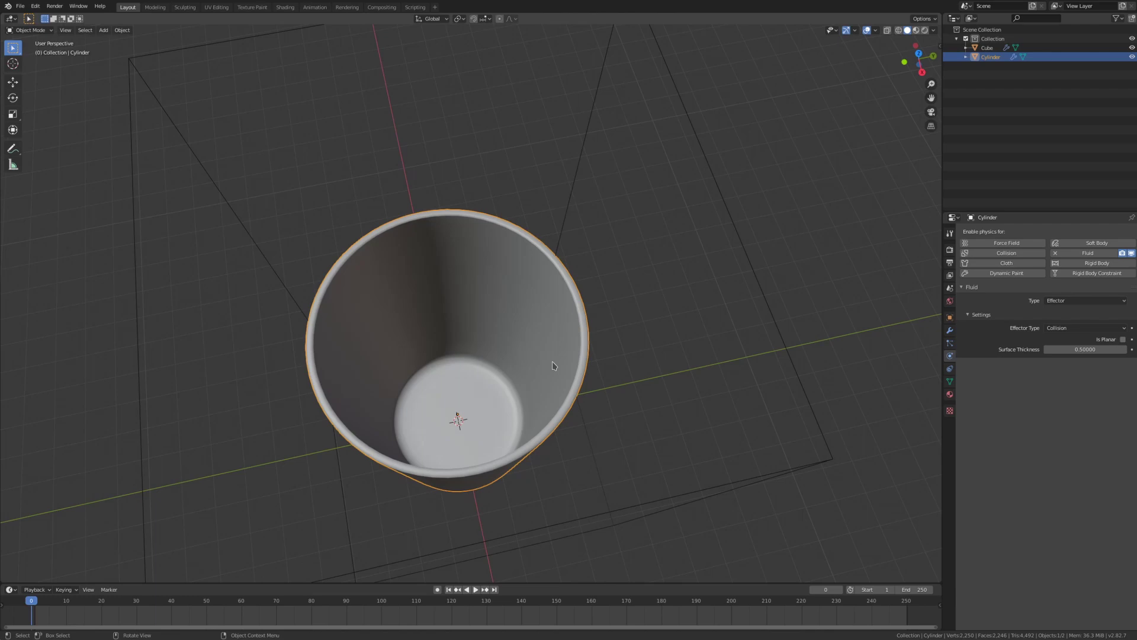
key("Tab")
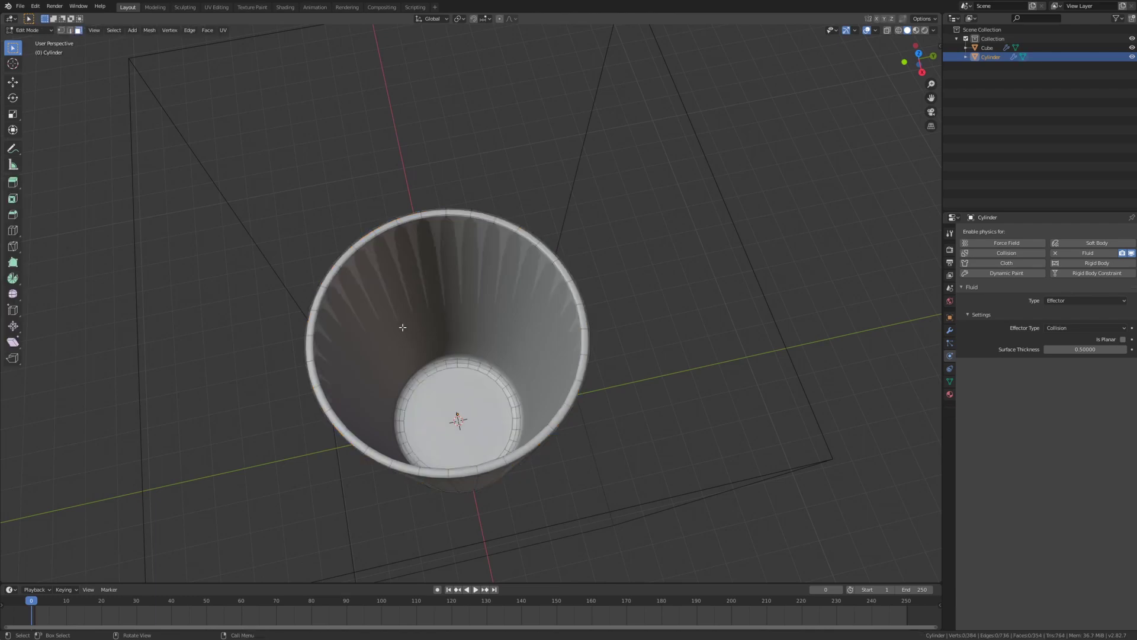
left_click(353, 285, "alt")
key("shift+d")
right_click(535, 354)
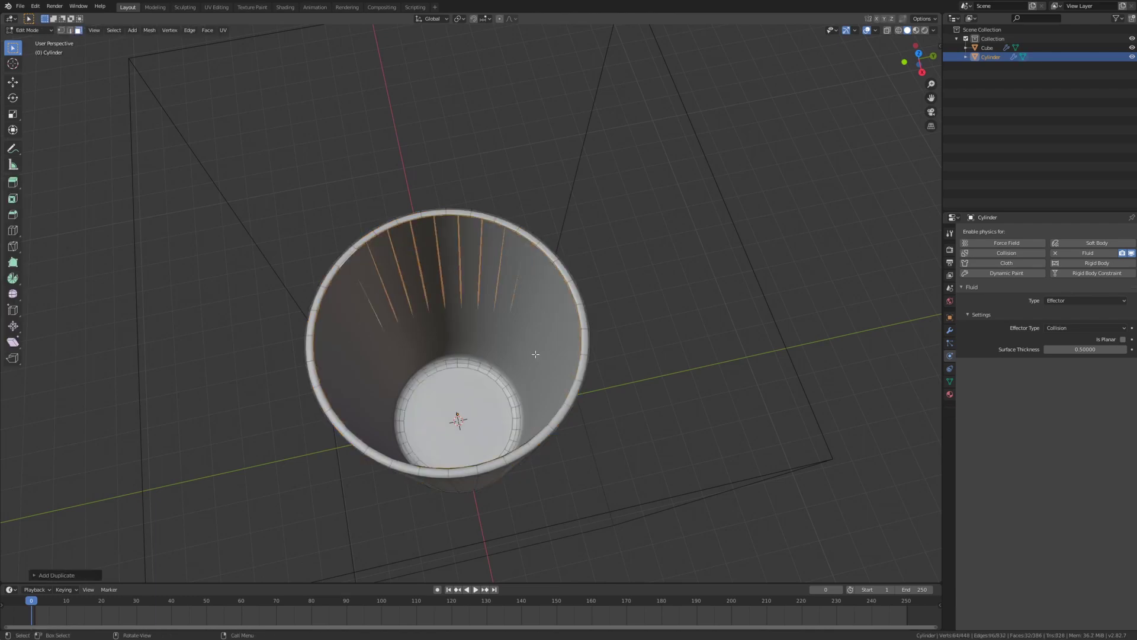
key("p")
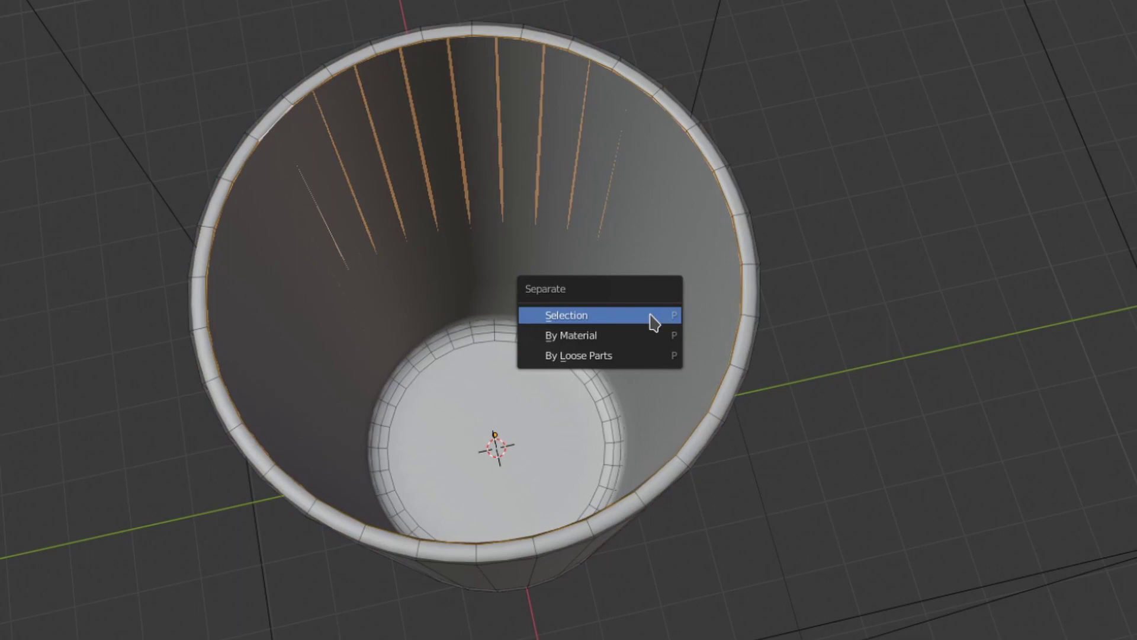
left_click(653, 323)
Step: Select the separated wall object and scale it down to a narrow tube inside the cup
key("Tab")
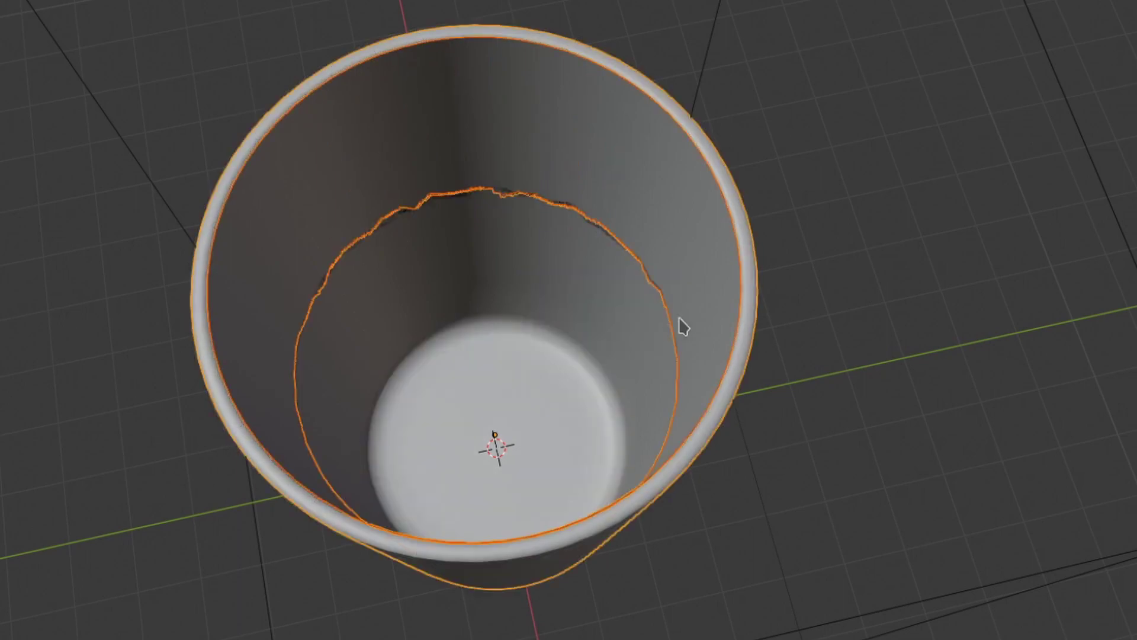
left_click(719, 216)
key("s")
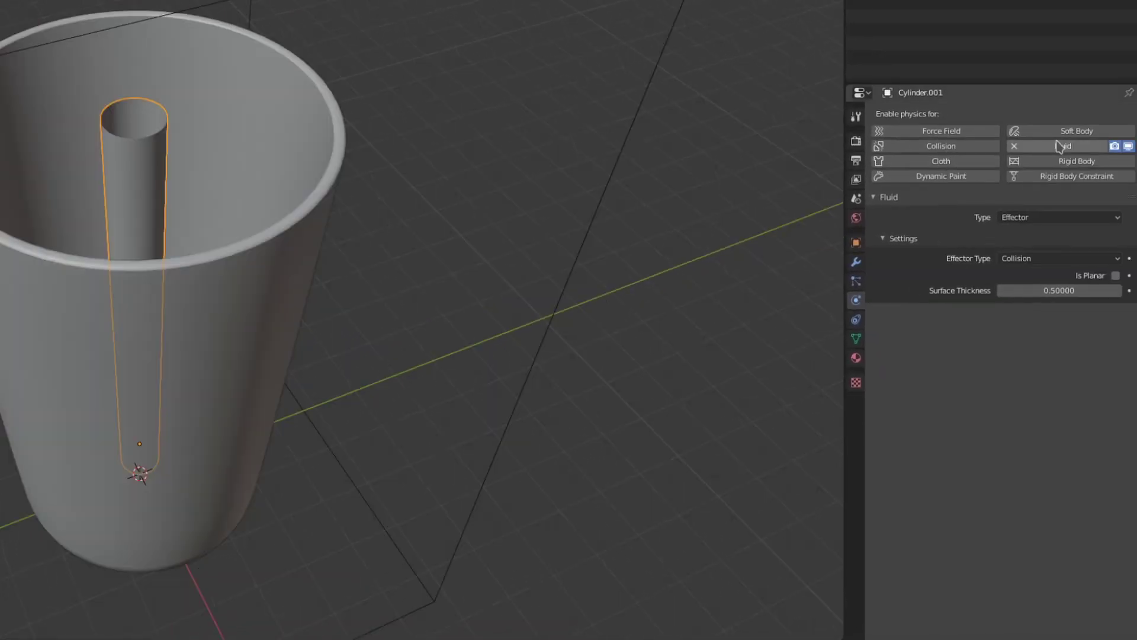
Step: Re-enable Fluid physics on the inner tube as type Flow with flow type Liquid
left_click(1043, 146)
left_click(1043, 146)
left_click(1031, 220)
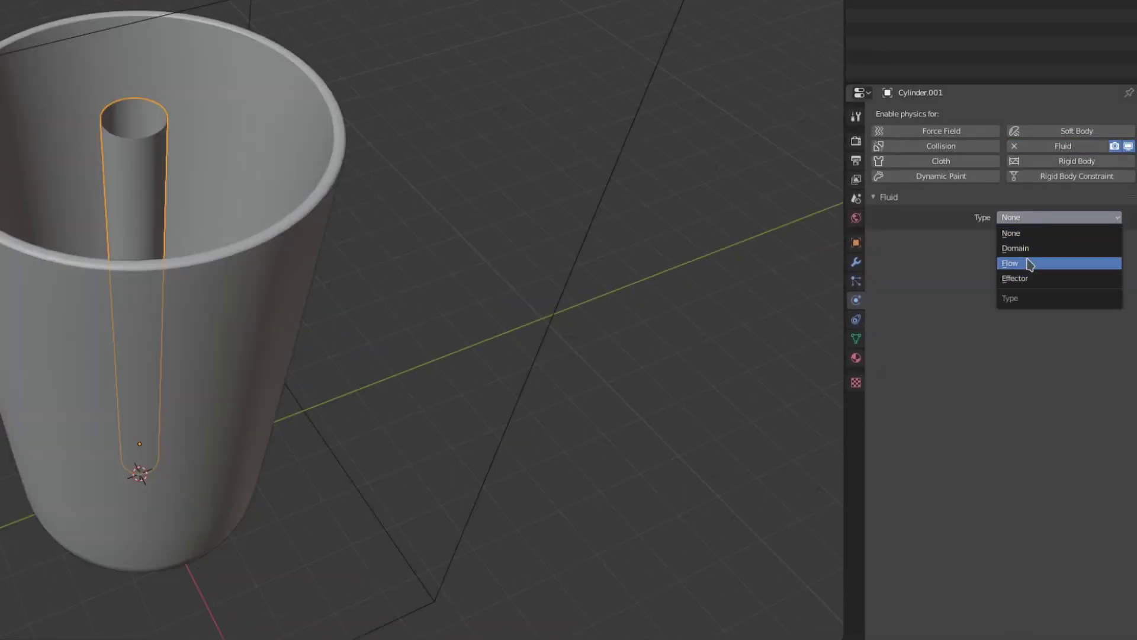
left_click(1041, 261)
left_click(1039, 258)
left_click(1037, 320)
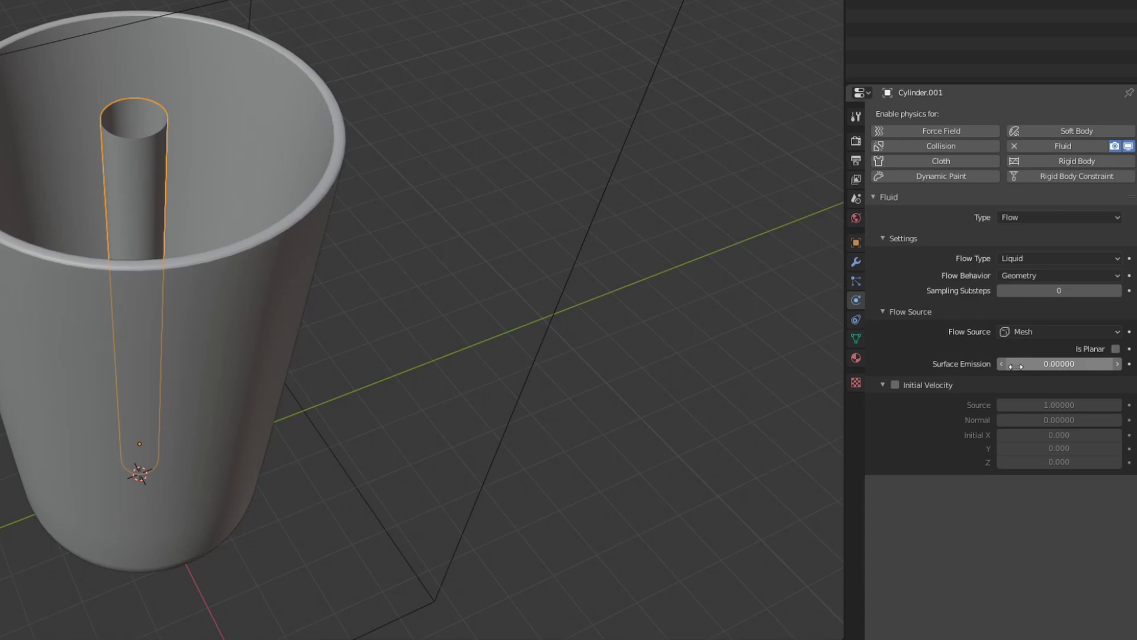
Step: Set the inner tube's surface emission to 10
left_click(1014, 364)
type("10")
key("Return")
scroll(425, 356, "down", 3)
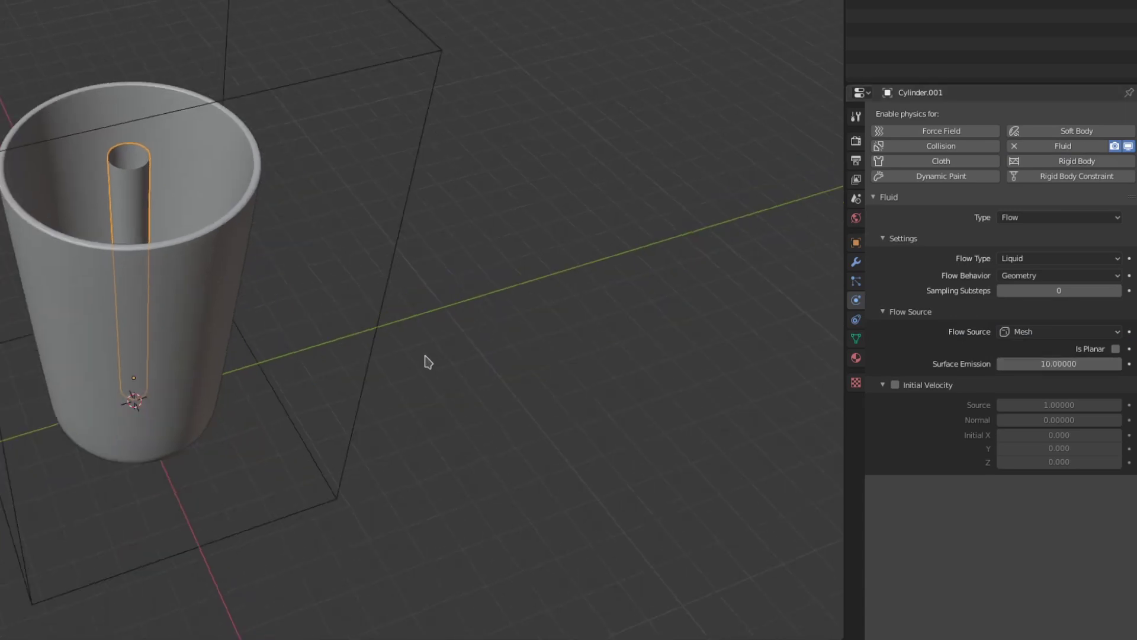
middle_click_drag(424, 355, 400, 292)
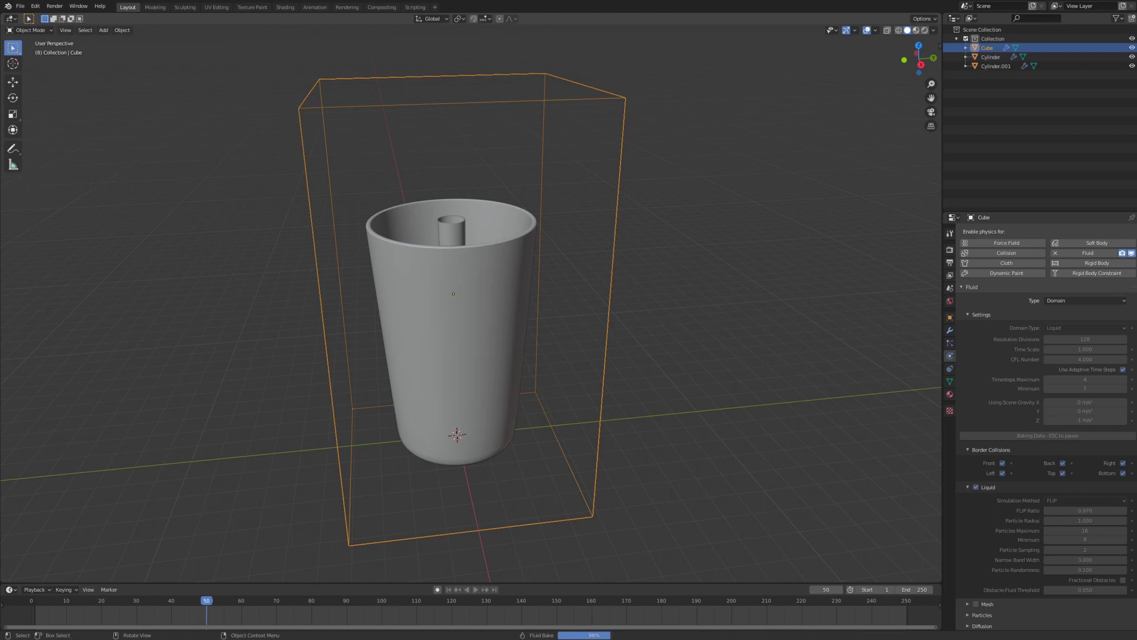
Step: Play back the baked liquid simulation and display the scene in wireframe to see inside the cup
middle_click_drag(167, 478, 183, 505)
scroll(442, 415, "up", 5)
key("space")
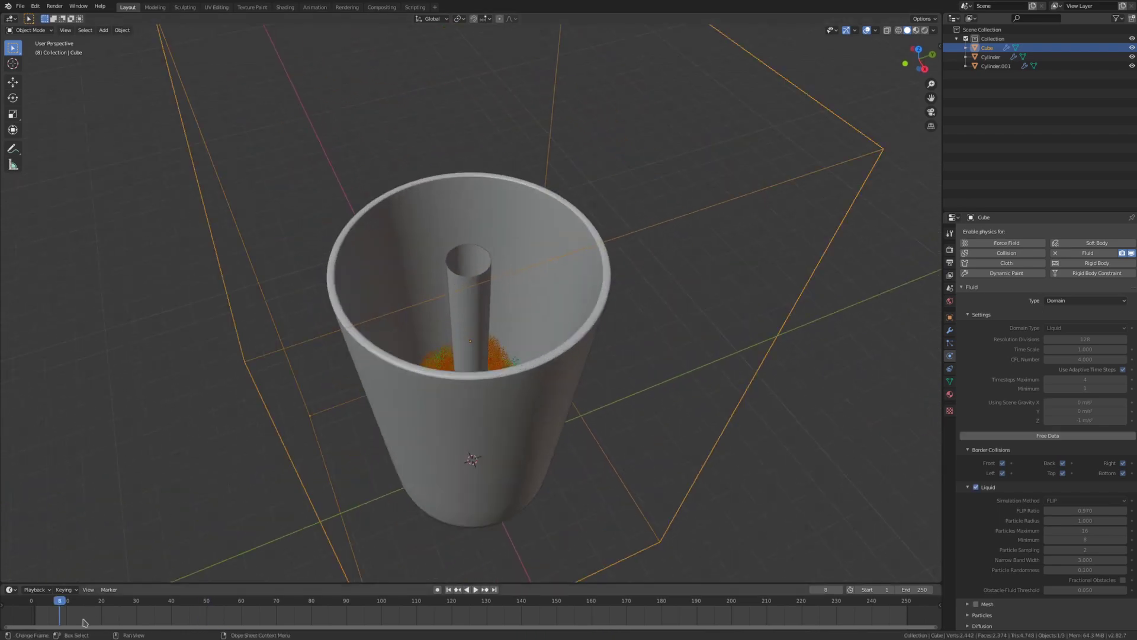
mouse_move(443, 415)
middle_mouse_down()
mouse_move(430, 448)
mouse_move(417, 375)
mouse_move(360, 355)
middle_mouse_up()
key("z")
left_click(369, 374)
key("space")
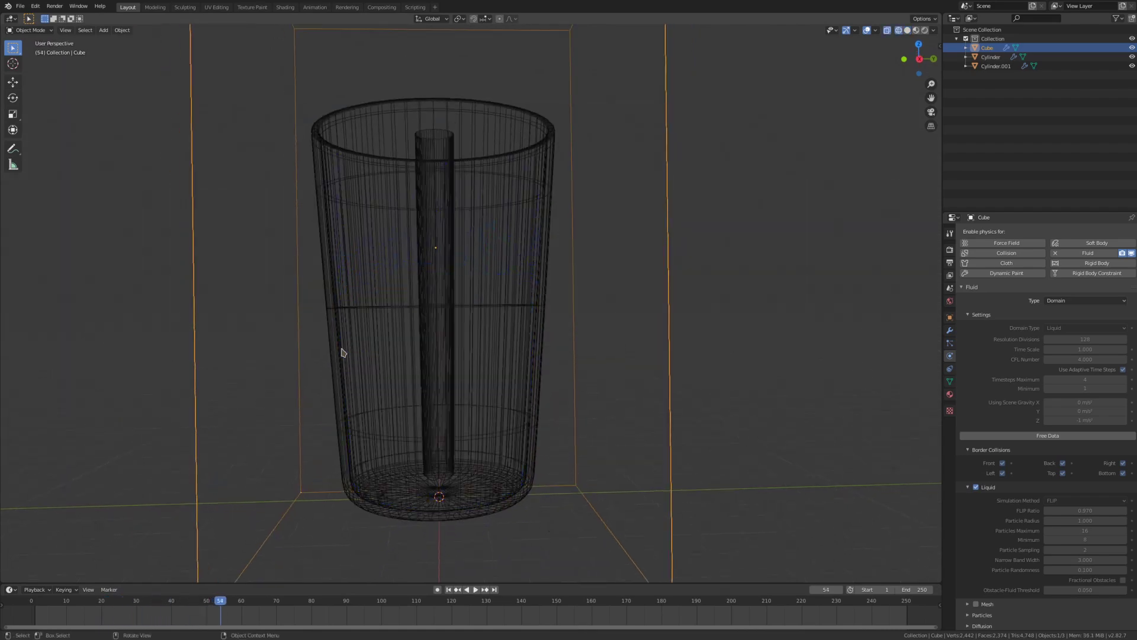
Step: Save the file and replay the baked liquid simulation in wireframe
key("ctrl+s")
left_click_drag(186, 605, 138, 603)
key("space")
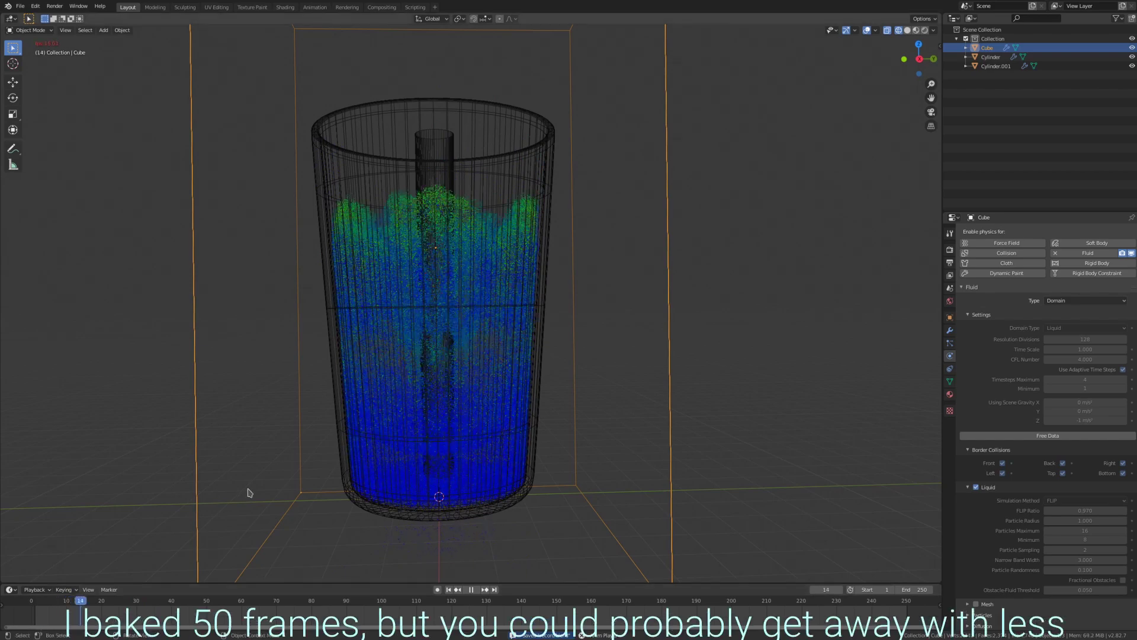
key("space")
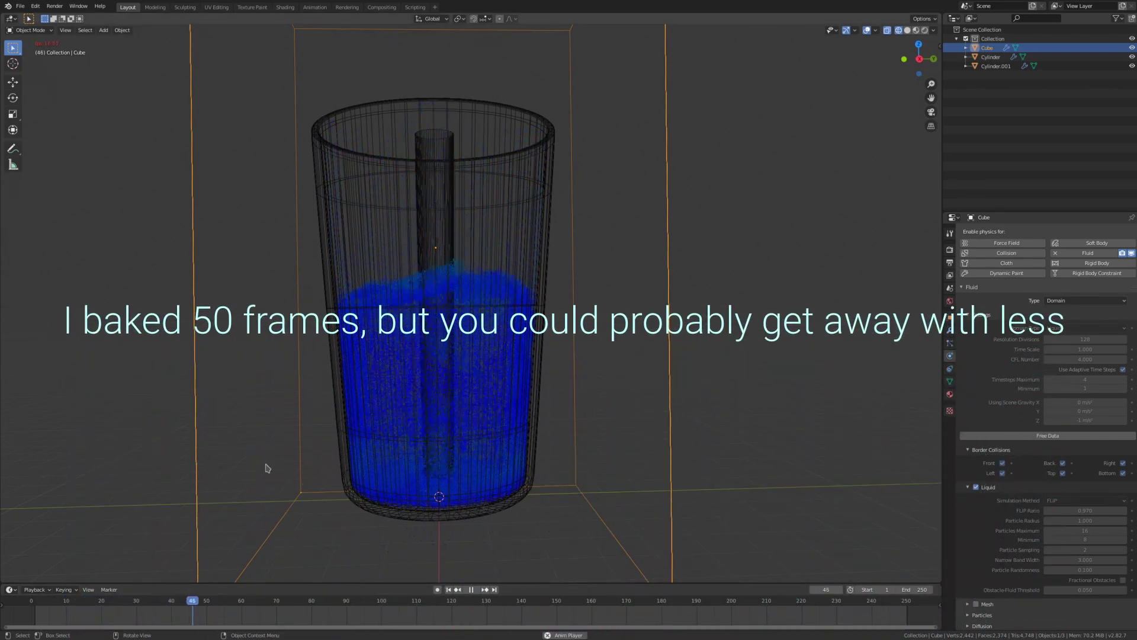
Step: Switch back to solid shading and inspect the outside of the cup's wall up close for leaked particles
scroll(366, 388, "down", 5)
mouse_move(366, 388)
middle_mouse_down()
mouse_move(332, 419)
mouse_move(480, 434)
mouse_move(429, 413)
middle_mouse_up()
key("shift+z")
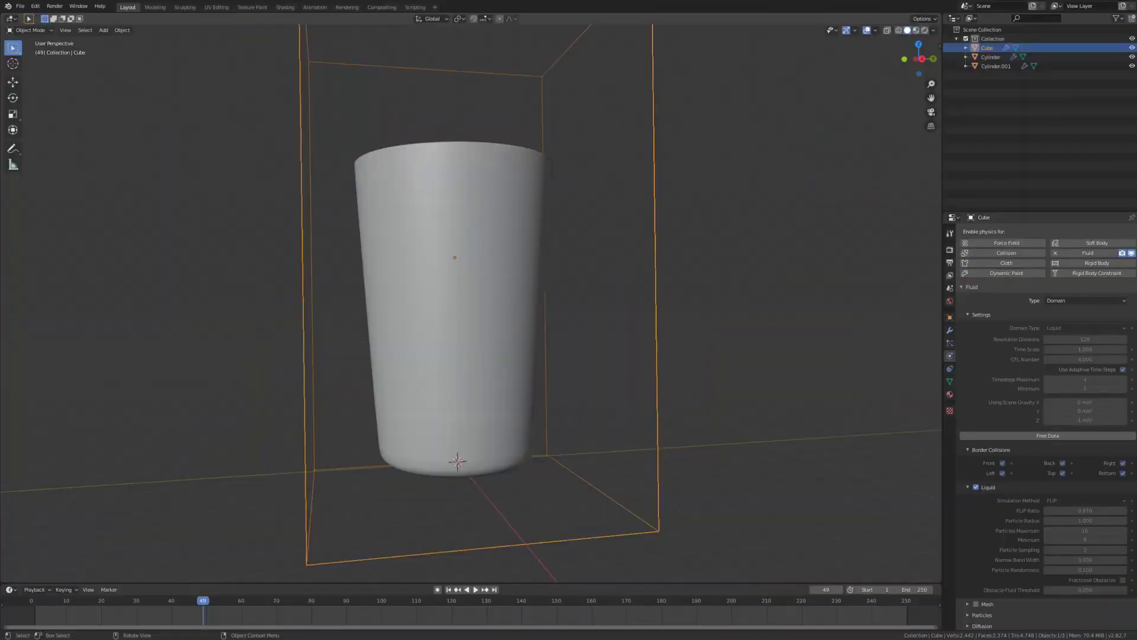
middle_click_drag(534, 376, 492, 386)
scroll(489, 387, "up", 1)
middle_click_drag(415, 397, 436, 382, "shift")
scroll(442, 332, "up", 5)
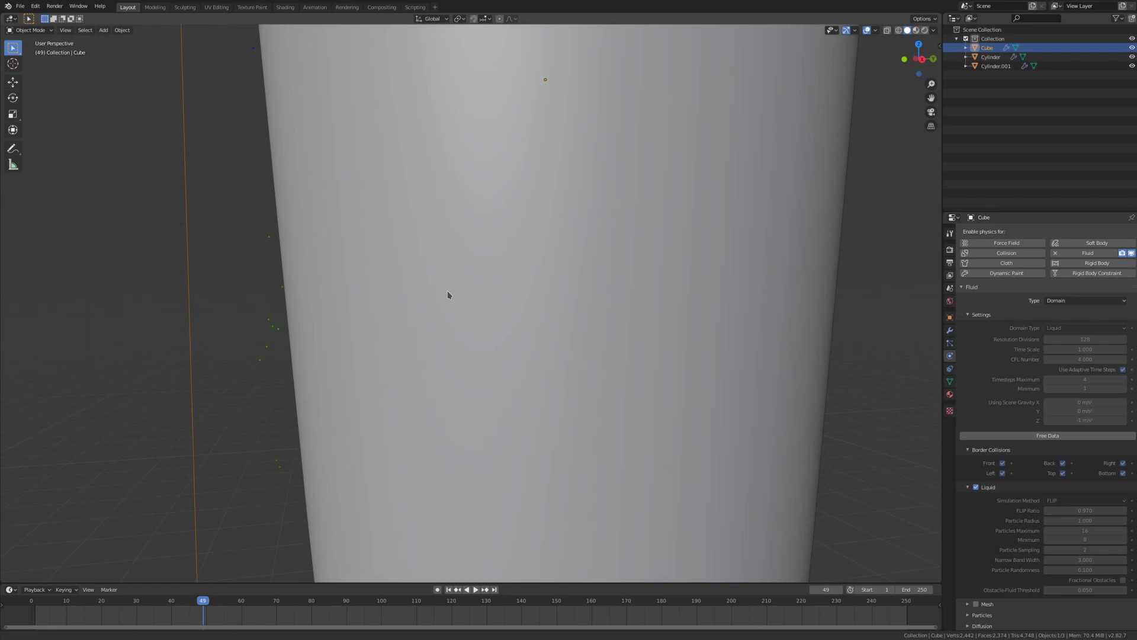
middle_click_drag(309, 318, 404, 300, "shift")
scroll(404, 299, "up", 1)
scroll(409, 275, "up", 2)
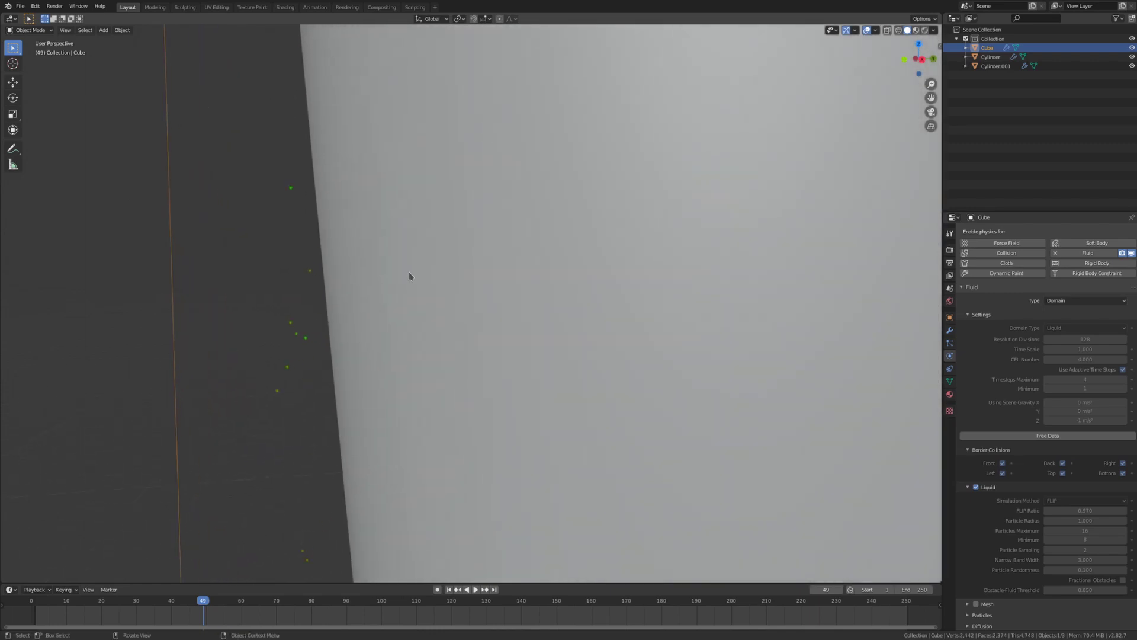
left_click(302, 433)
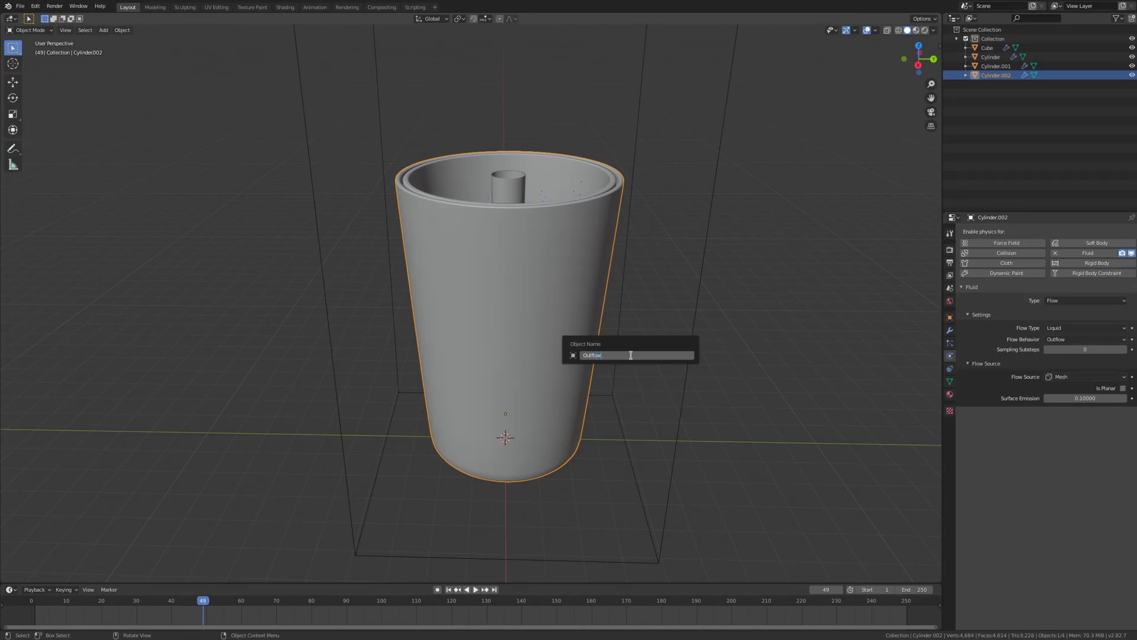
Step: Rename the outer cup-shaped outflow object as Outflow
key("Return")
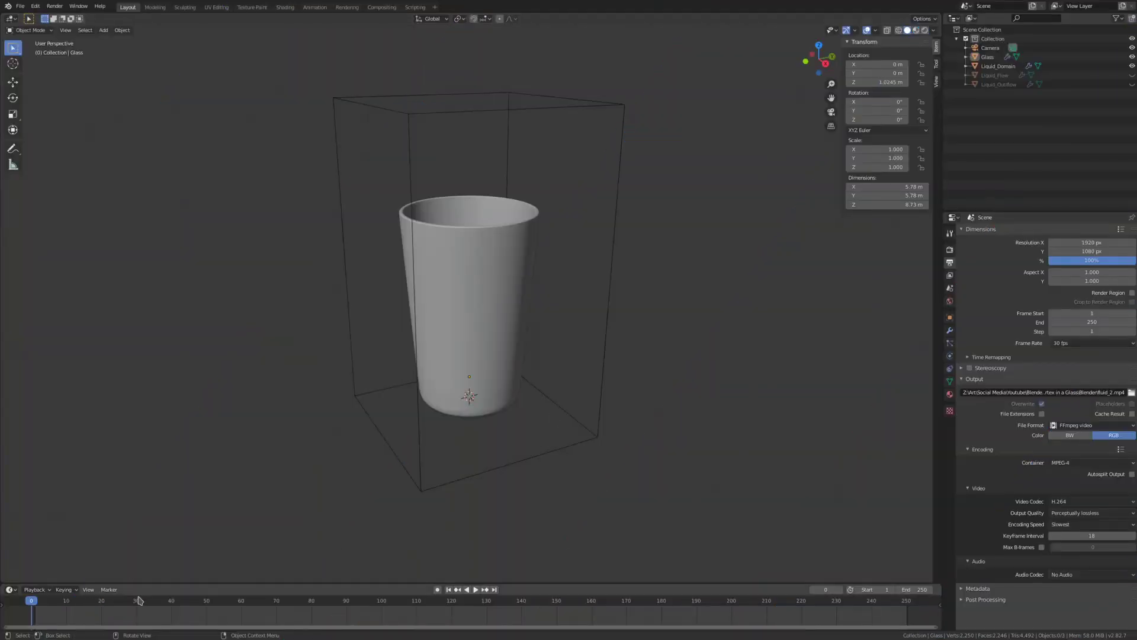
Step: Add a Vortex force field and move it along Z to about 1.17 m, inside the lower part of the glass
middle_click_drag(557, 344, 583, 315)
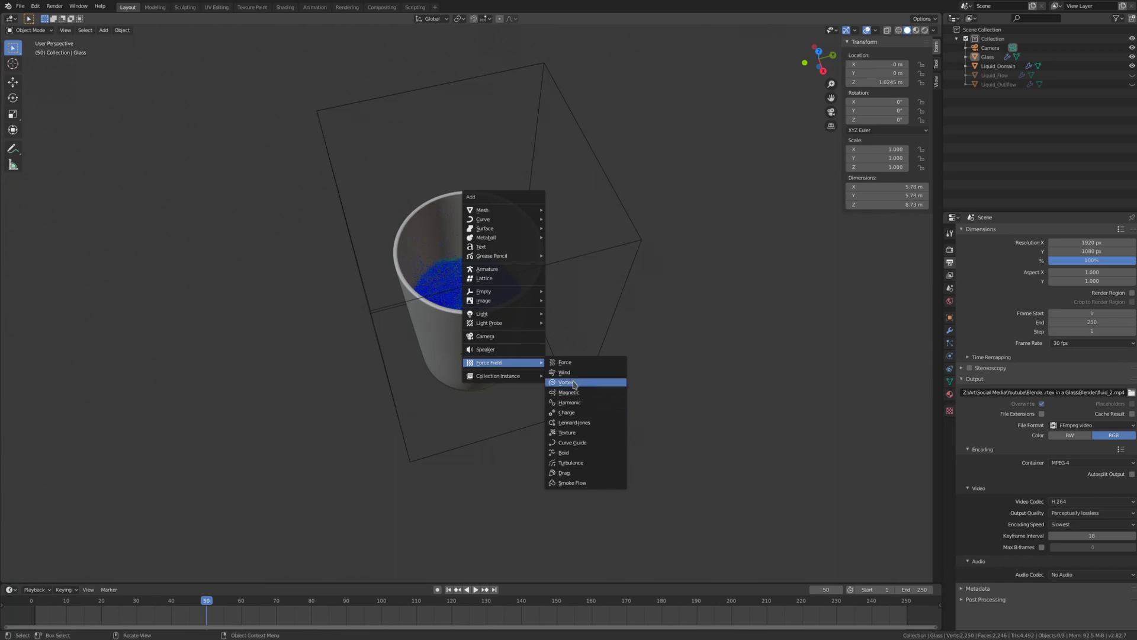
left_click(574, 385)
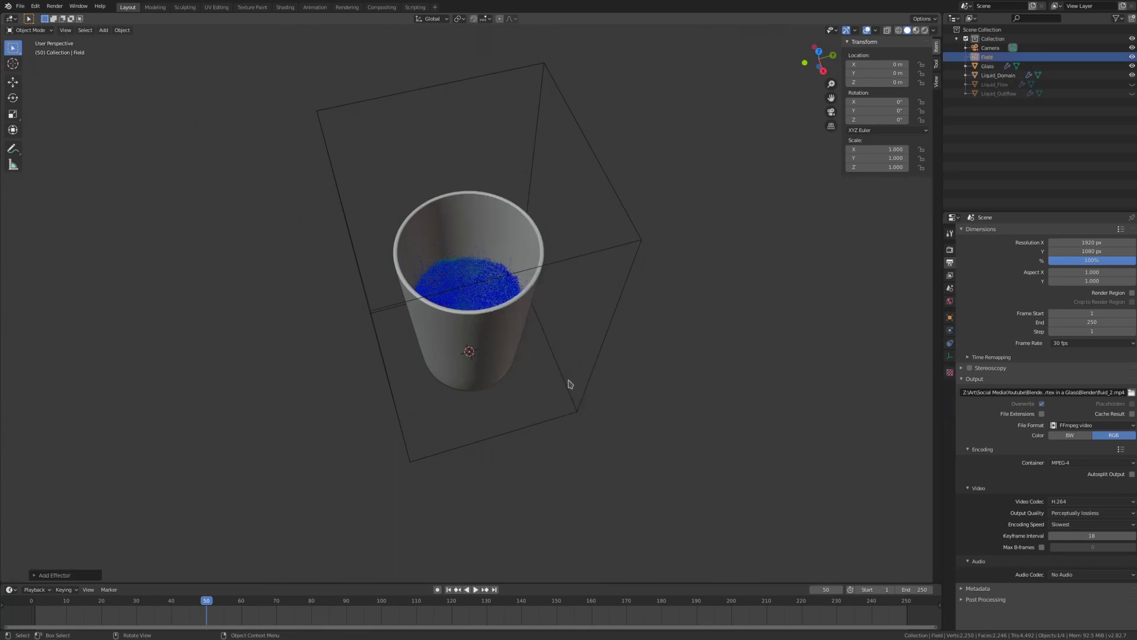
key("g")
key("z")
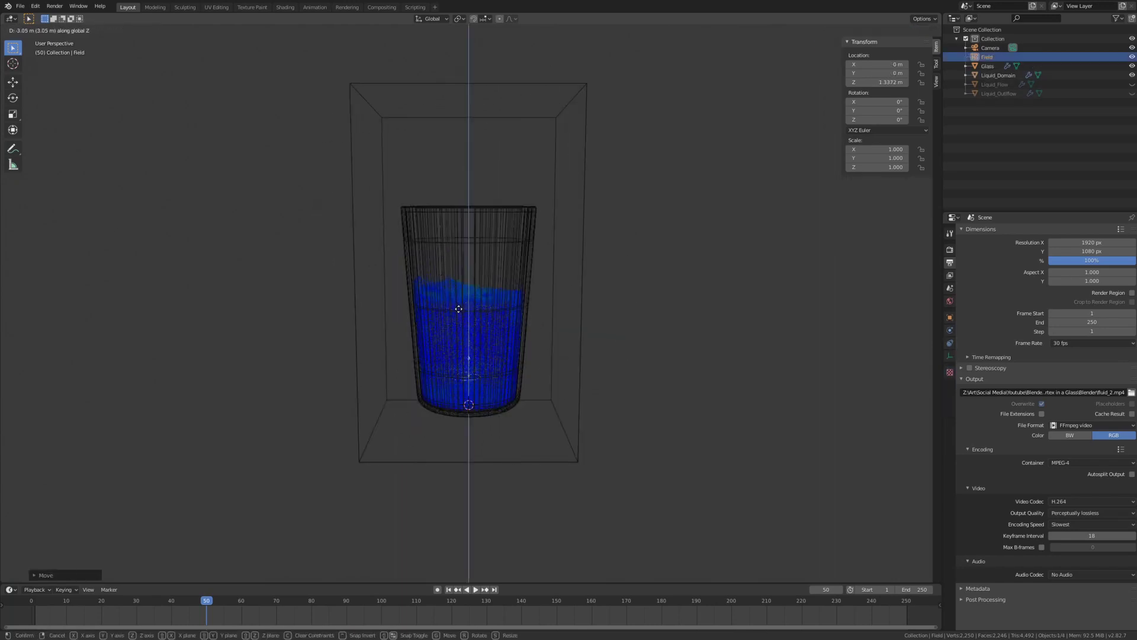
left_click(459, 309)
Step: Move the force field into a new collection named Force_Liquid
key("m")
left_click(449, 338)
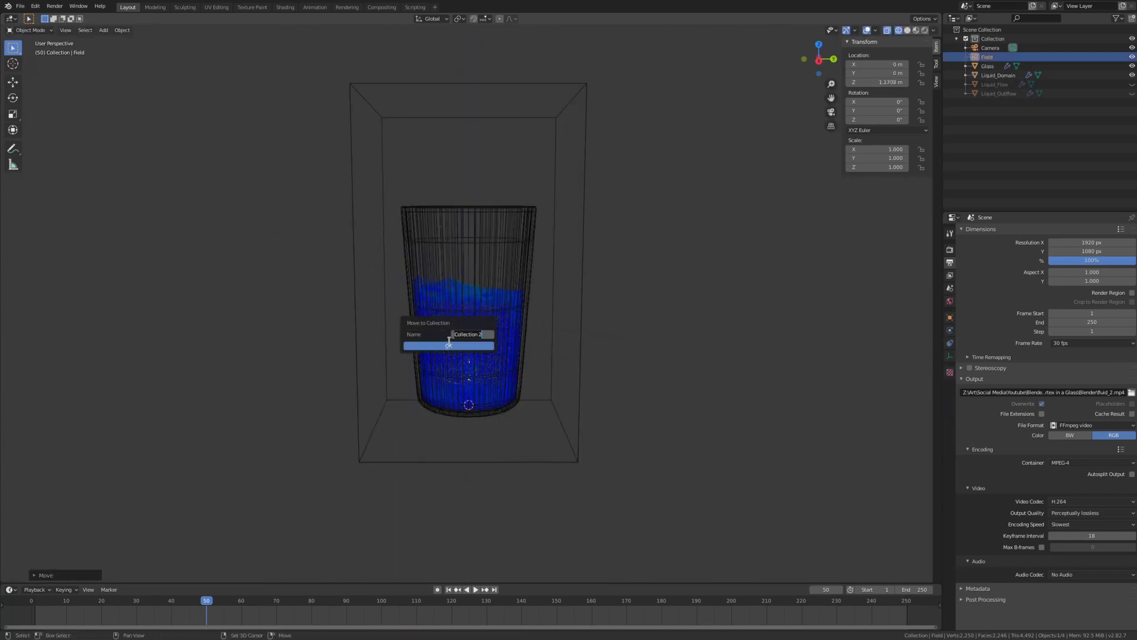
type("Force_Liquid")
key("Return")
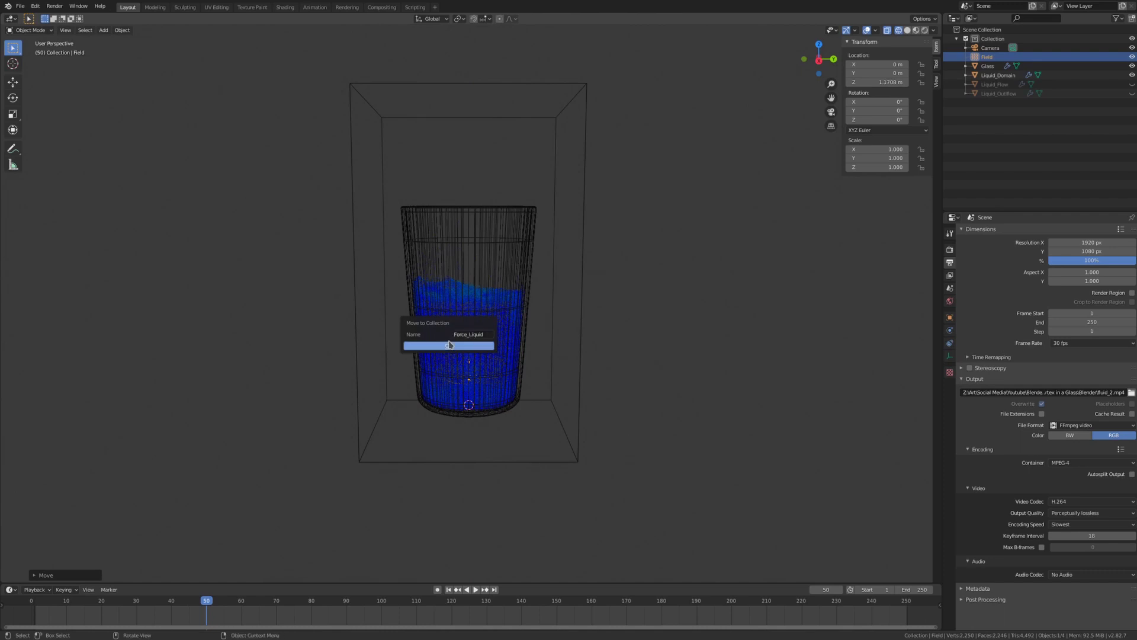
left_click(450, 344)
Step: Set the effector collection in the Liquid_Domain's field weights to Force_Liquid
left_click(584, 311)
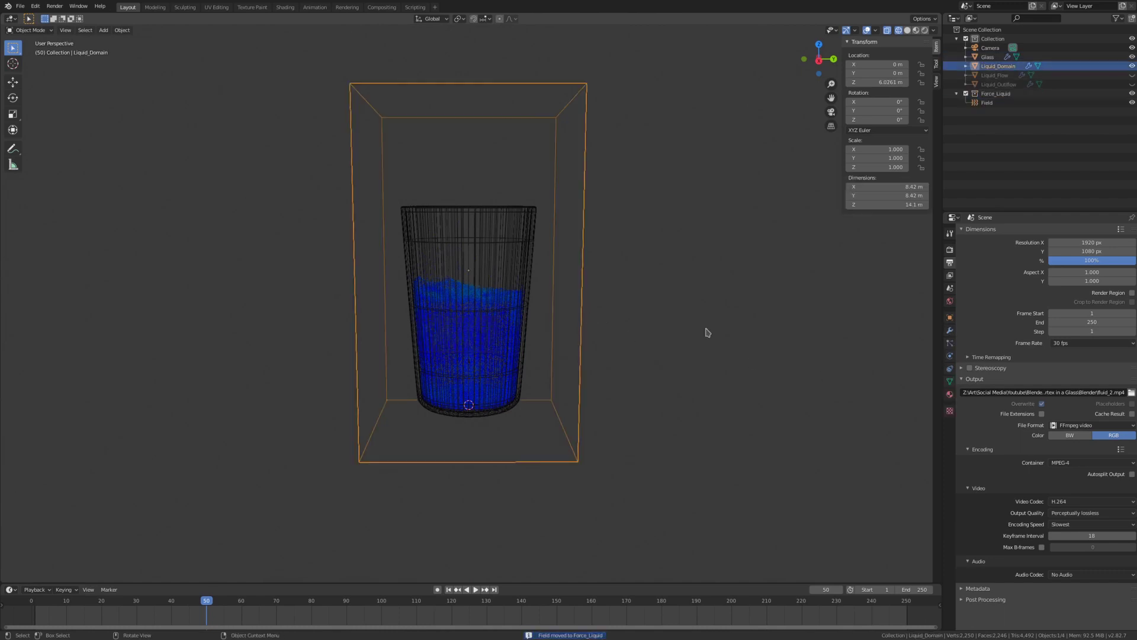
left_click(950, 355)
scroll(1054, 569, "down", 8)
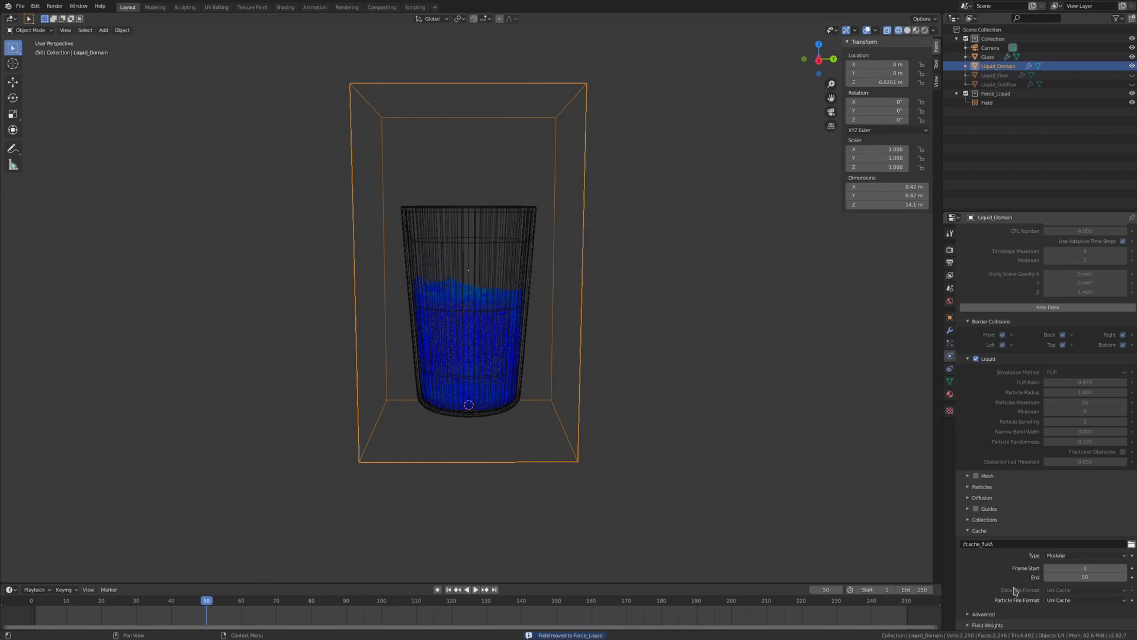
scroll(1000, 626, "down", 7)
left_click(1061, 470)
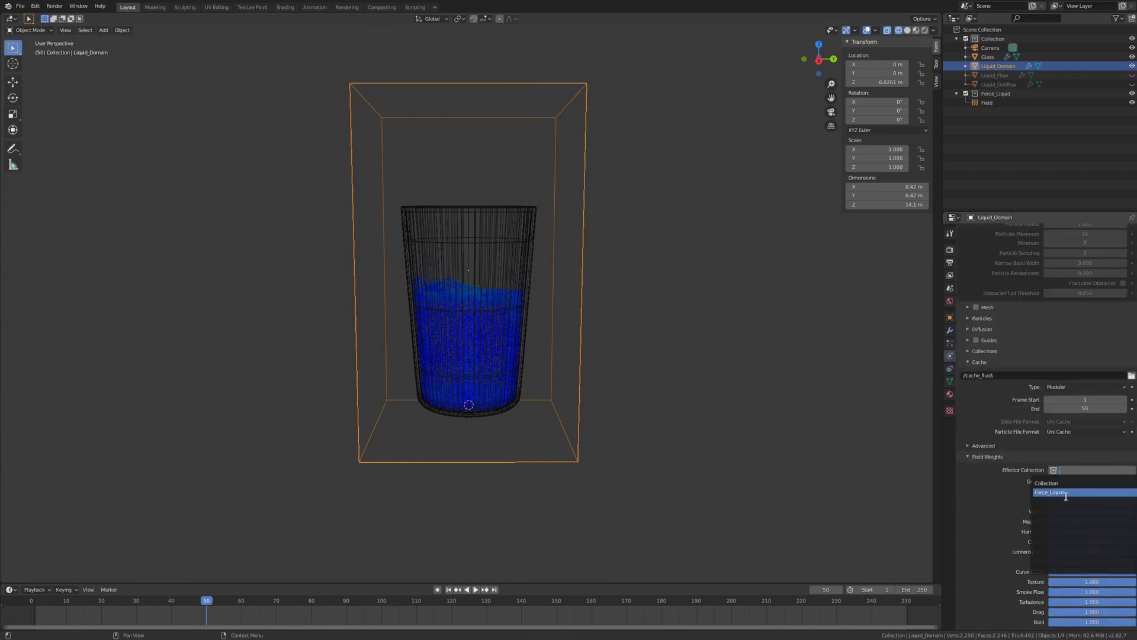
left_click(1064, 493)
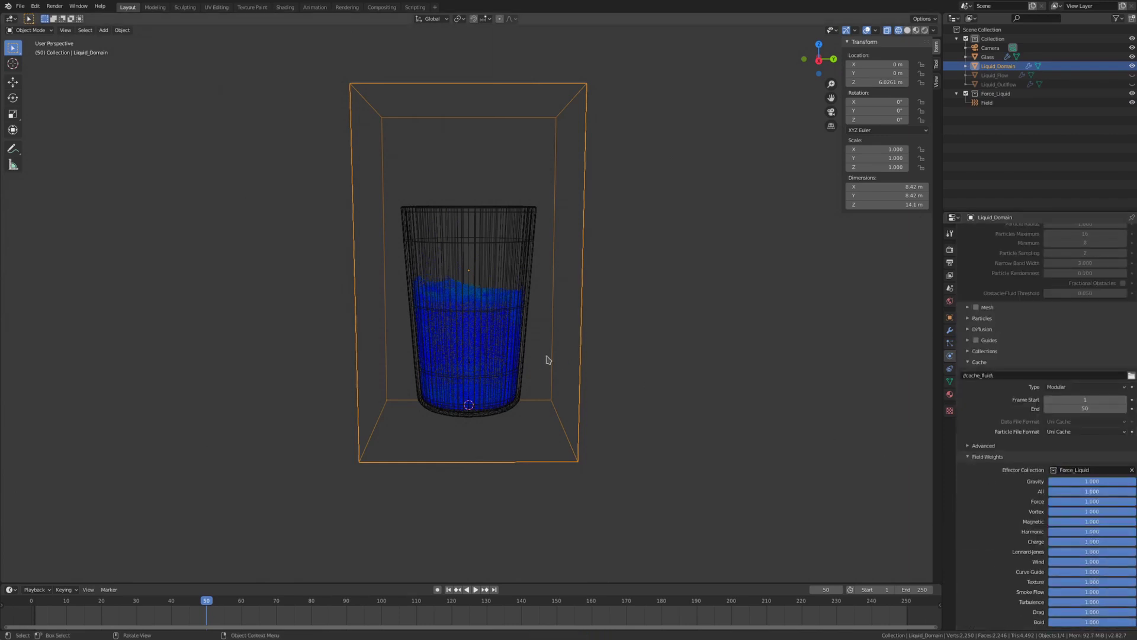
Step: Rename the force field object as Vortex
left_click(986, 103)
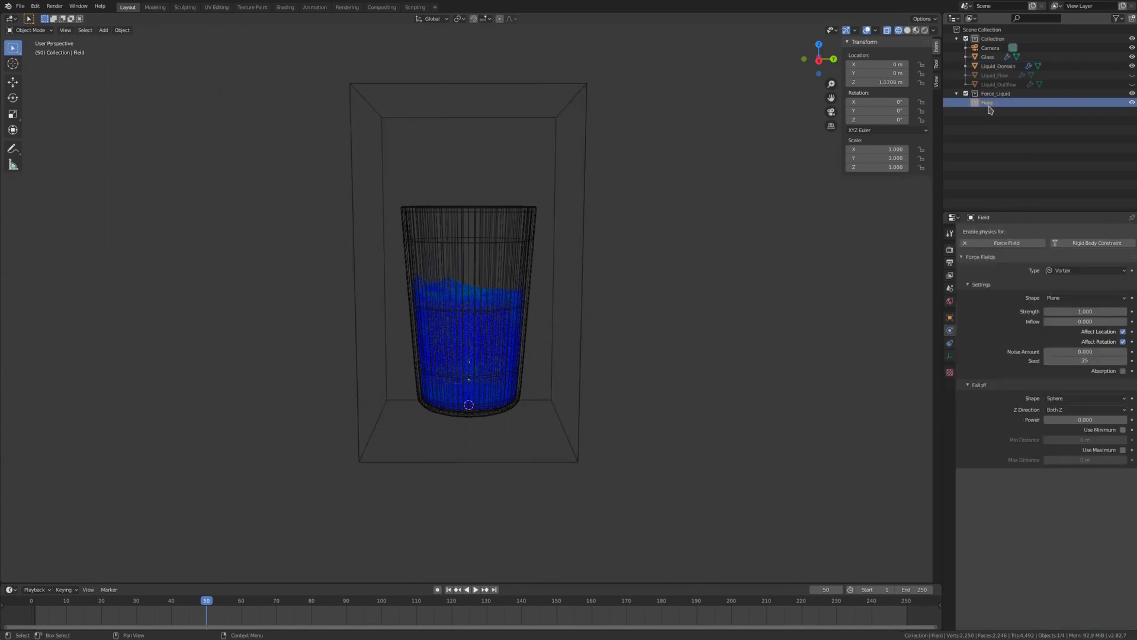
double_click(988, 104)
type("Vortex")
key("Return")
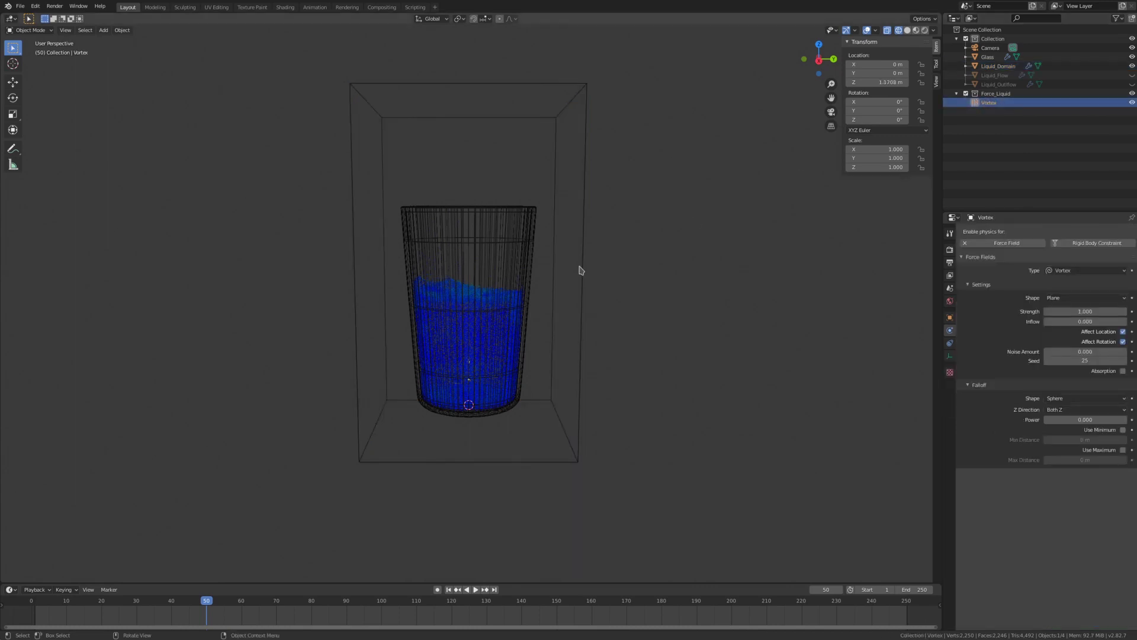
Step: Set the Vortex strength to 0 and insert keyframes for its strength and inflow at frame 0
scroll(464, 343, "up", 4)
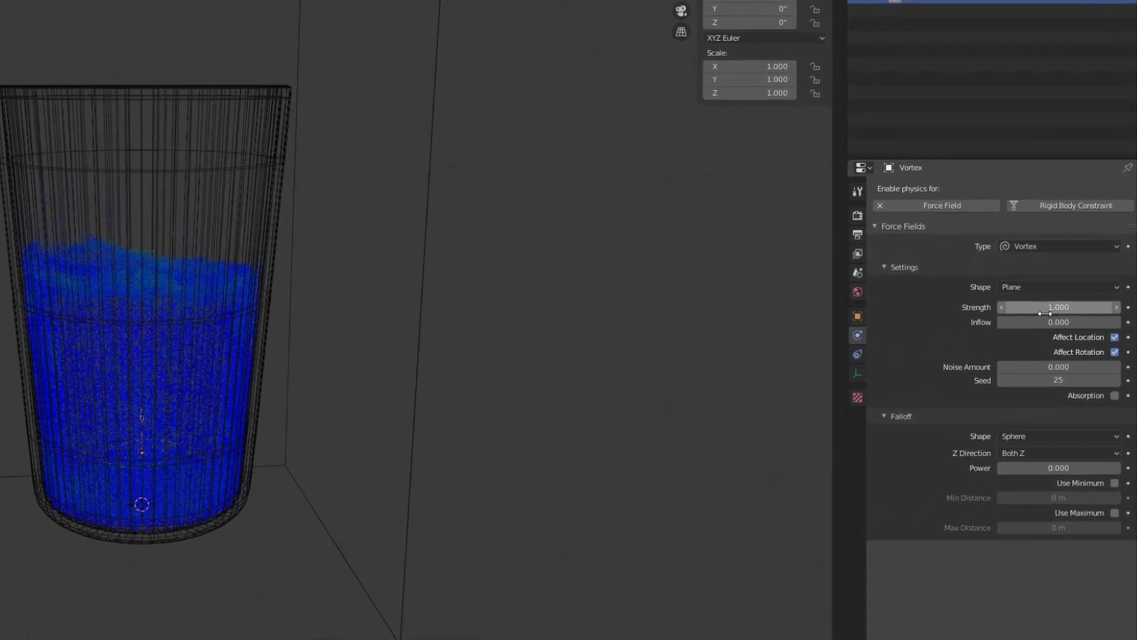
left_click(1054, 307)
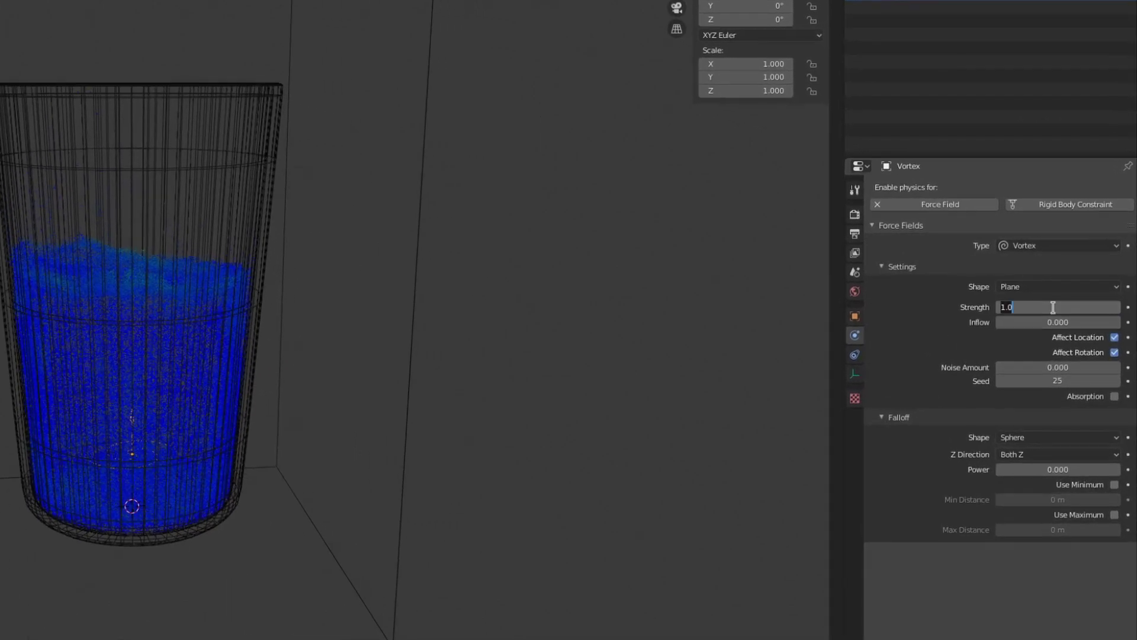
type("00")
key("Return")
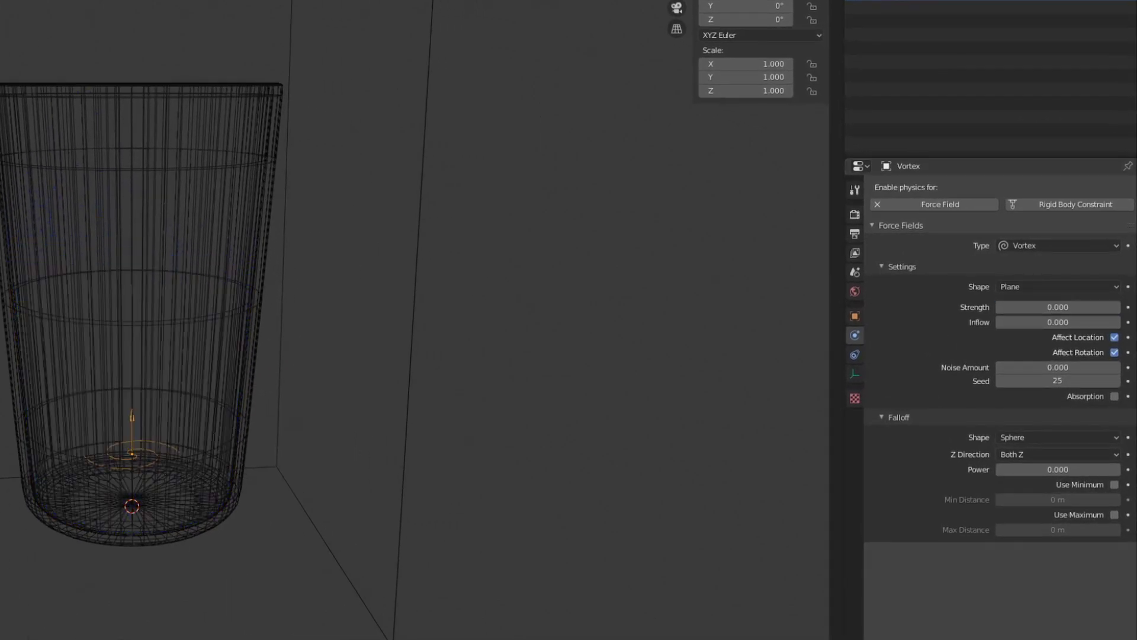
right_click(1059, 305)
left_click(1059, 305)
right_click(1058, 322)
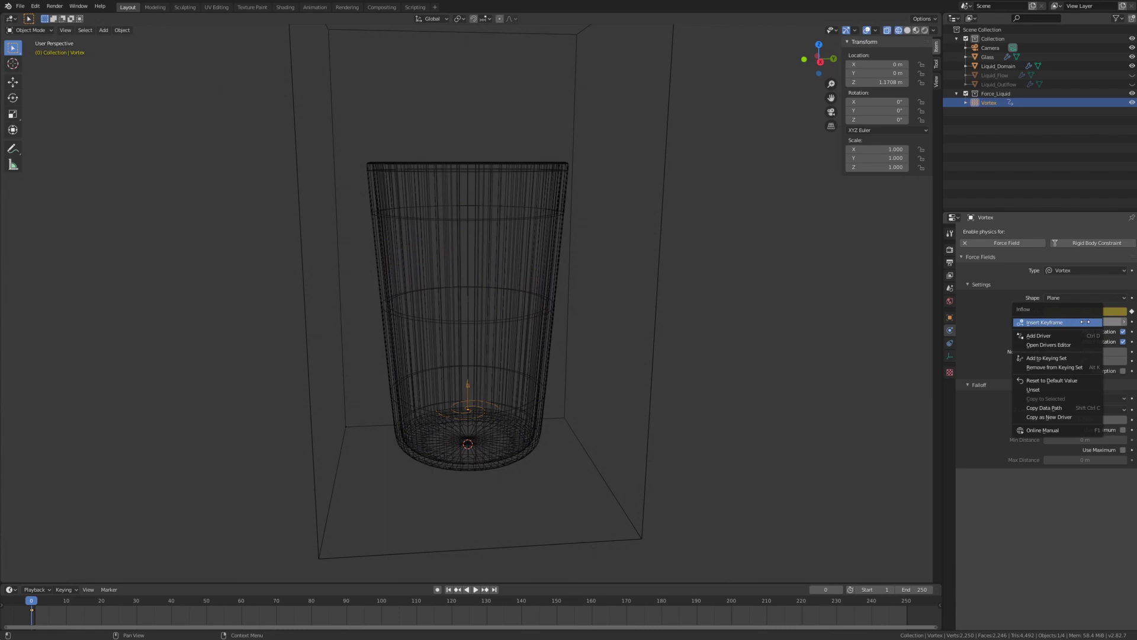
left_click(1059, 323)
Step: At frame 50, set the Vortex strength to 2 and its inflow to -1.2
left_click(211, 602)
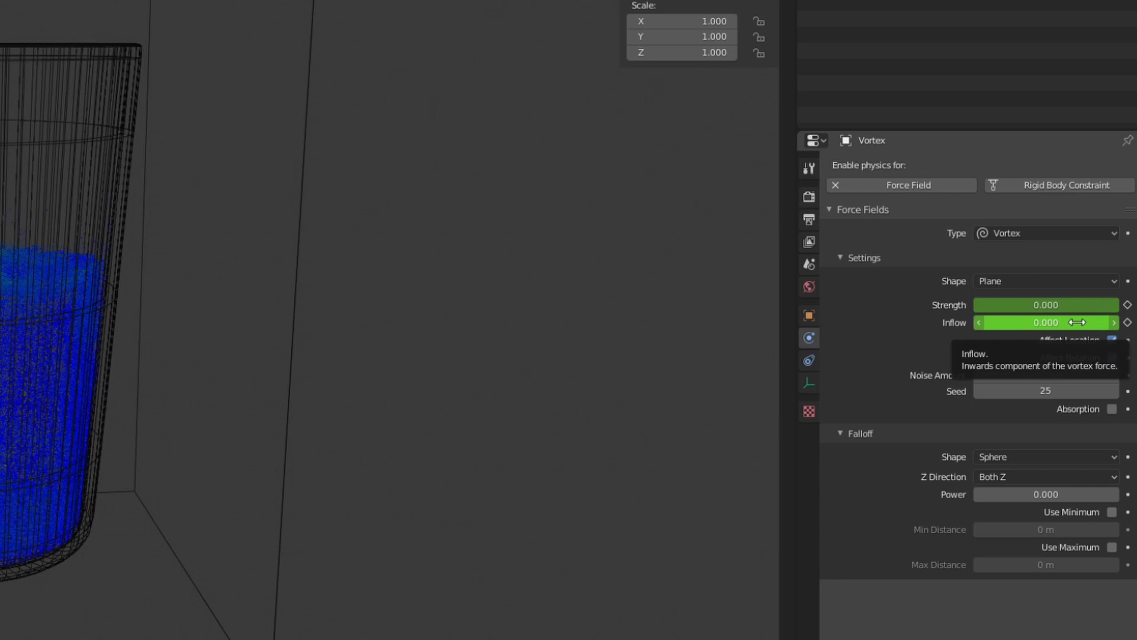
left_click(1061, 306)
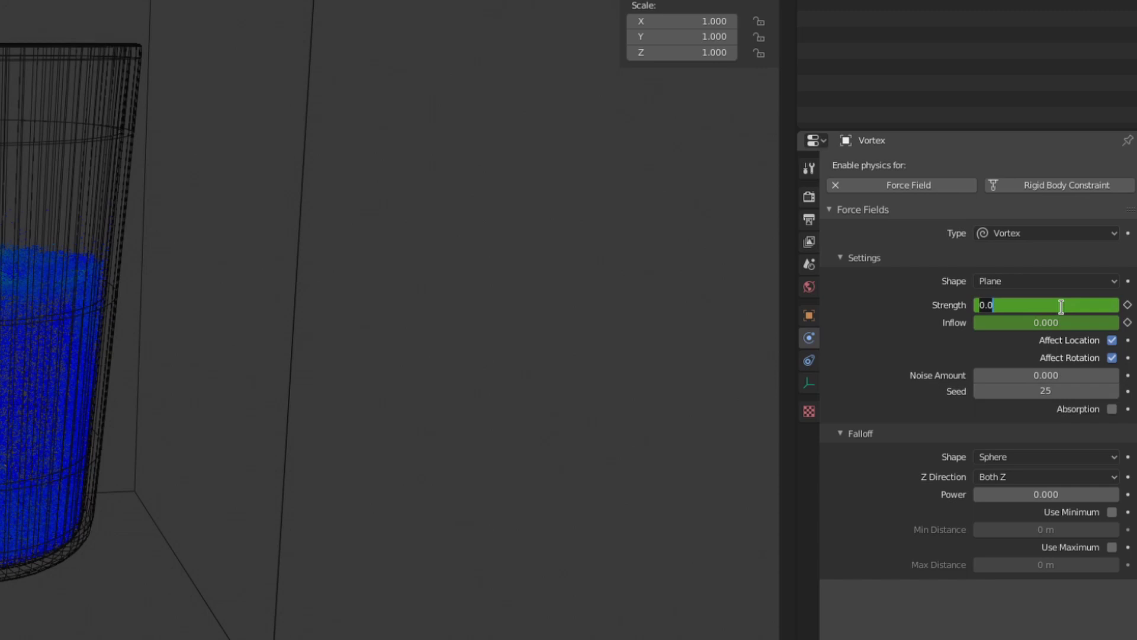
left_click(895, 355)
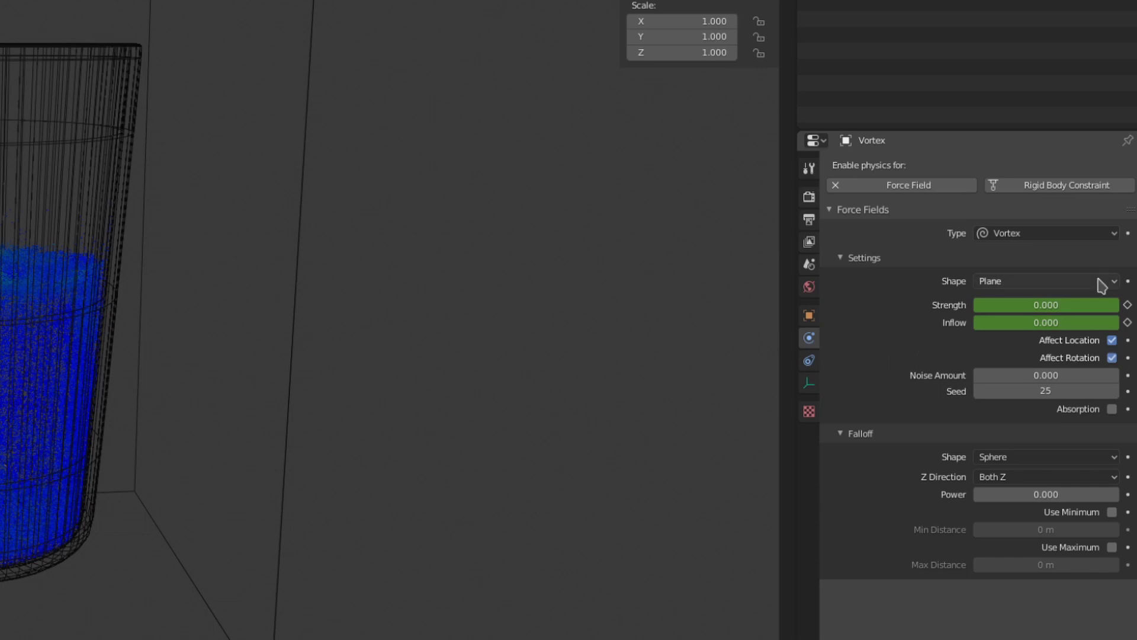
left_click(1079, 303)
type("2")
key("Return")
left_click(1046, 323)
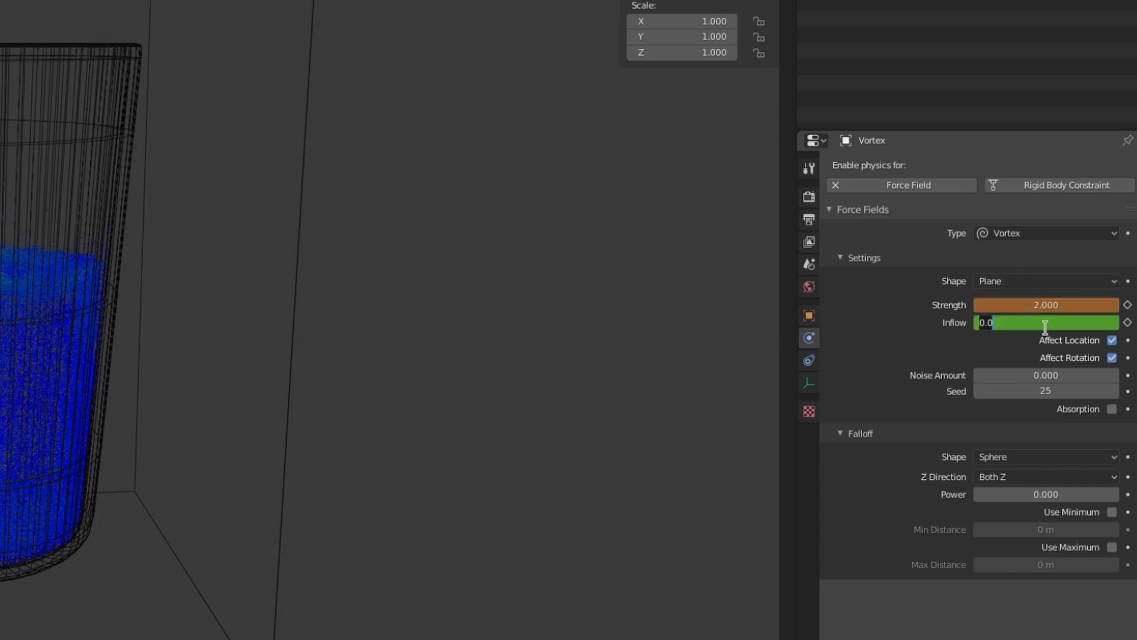
type("-1.2")
key("Return")
Step: Insert keyframes for the Vortex strength and inflow at frame 50
right_click(1047, 304)
left_click(1046, 303)
right_click(1053, 323)
left_click(1054, 324)
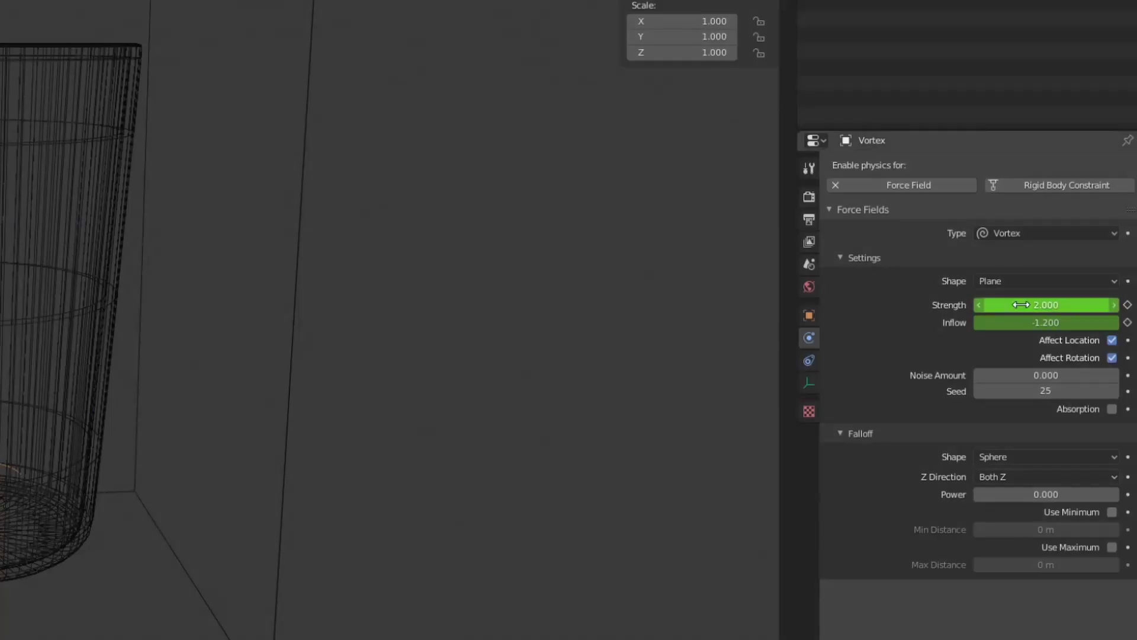
Step: Insert keyframes at frame 200 that hold the Vortex strength at 2 and inflow at -1.2
right_click(1018, 305)
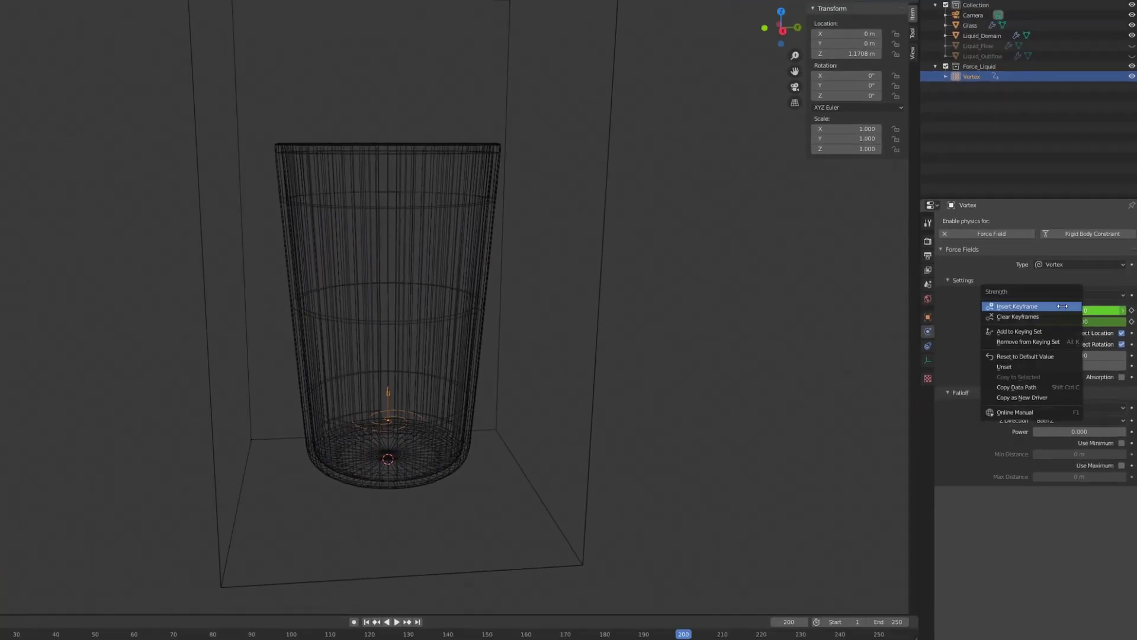
left_click(1017, 305)
right_click(1023, 323)
left_click(1024, 323)
Step: At frame 250, set the Vortex strength and inflow to 0 and insert keyframes for both
left_click(907, 602)
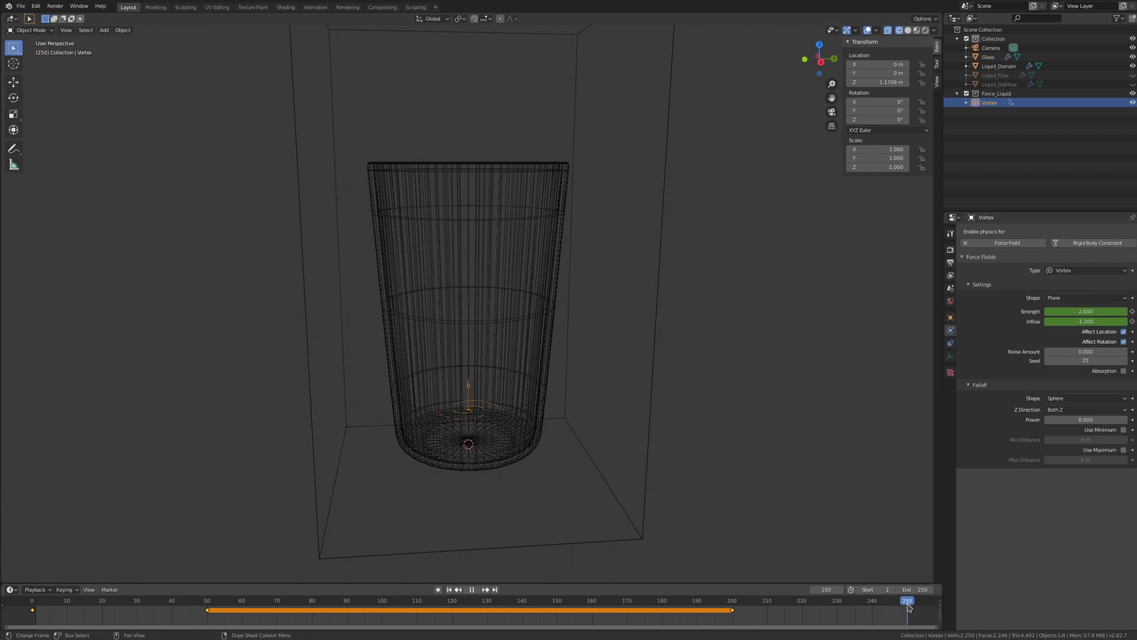
left_click(1075, 312)
key("Return")
right_click(1075, 311)
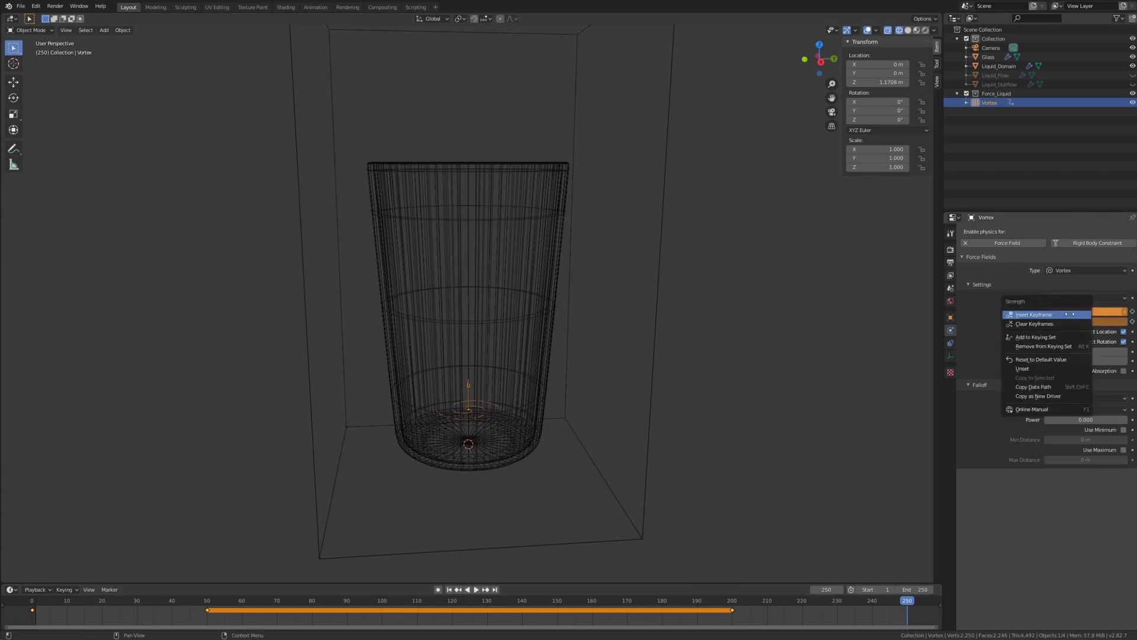
left_click(1061, 316)
right_click(1070, 321)
left_click(1070, 325)
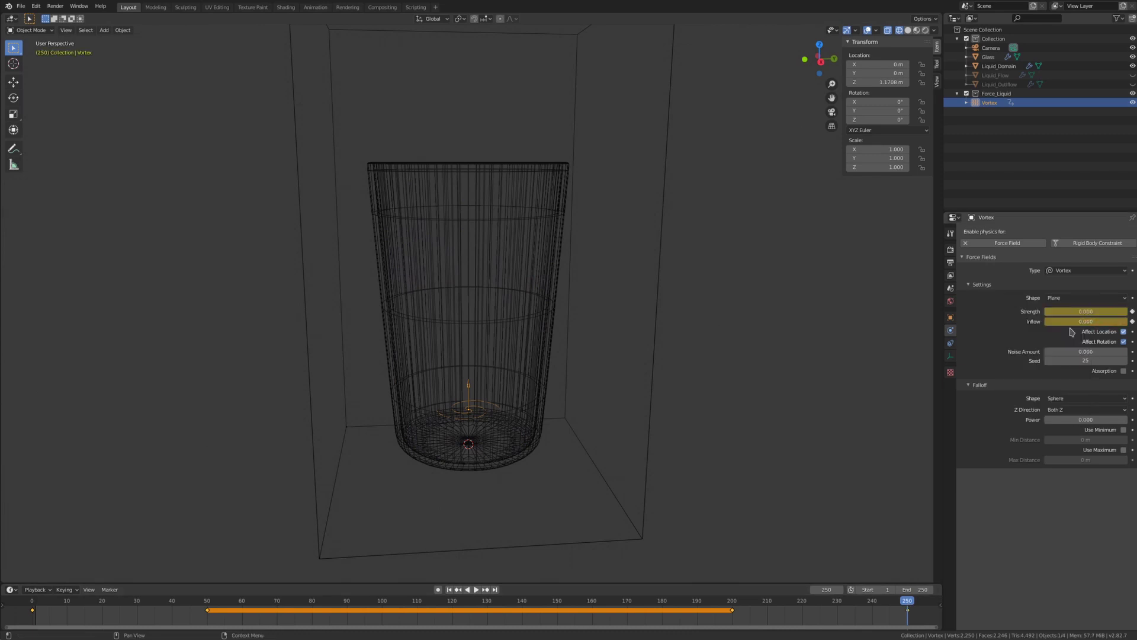
Step: Free the Liquid_Domain's baked data and rebake it with the cache end frame set to 250
left_click(670, 354)
left_click(1041, 436)
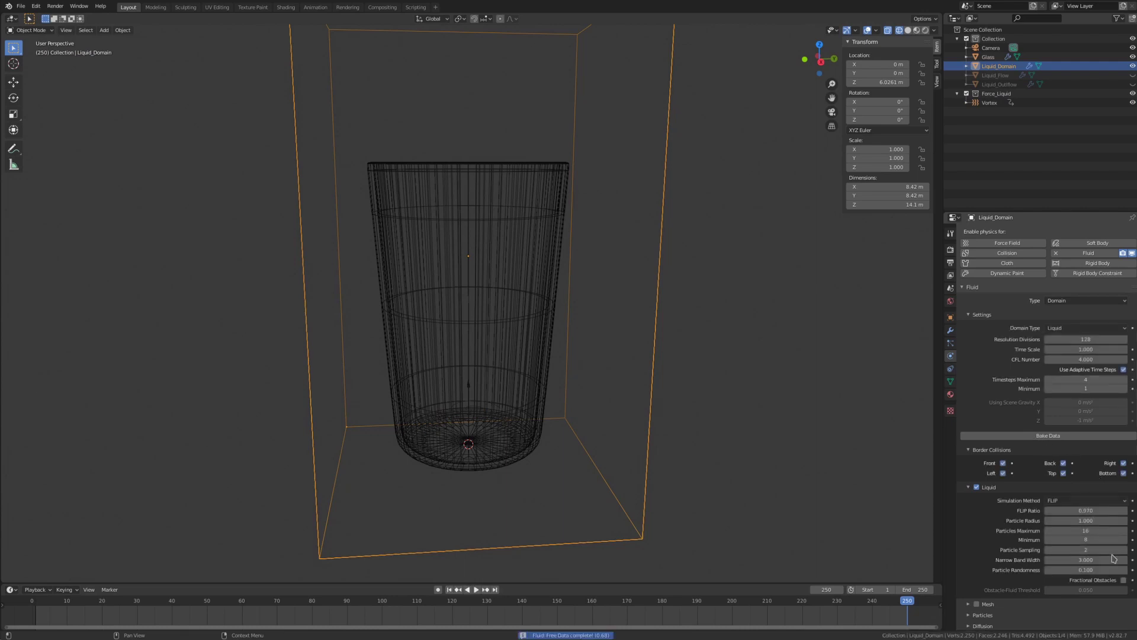
scroll(1099, 533, "down", 10)
left_click(1084, 408)
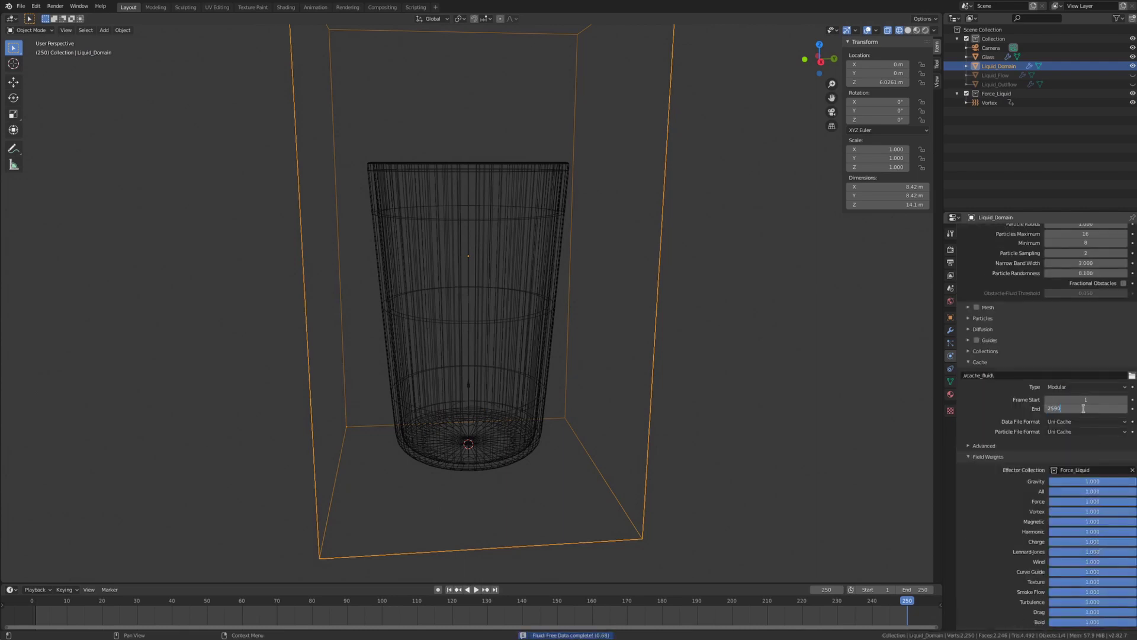
type("250")
key("Return")
scroll(1067, 427, "up", 10)
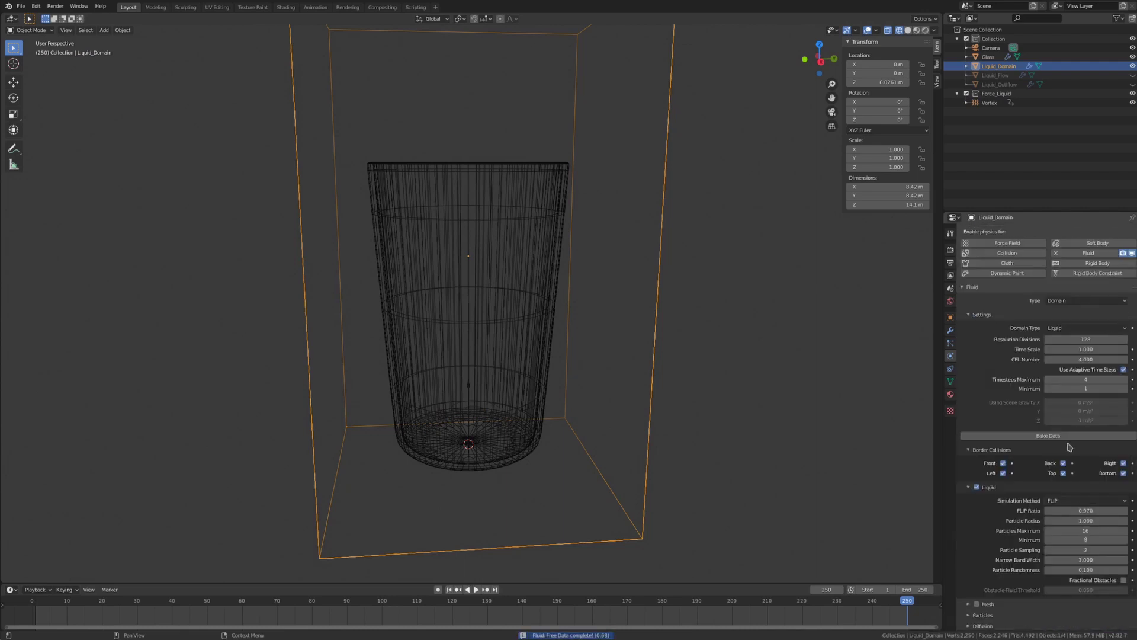
left_click(1055, 436)
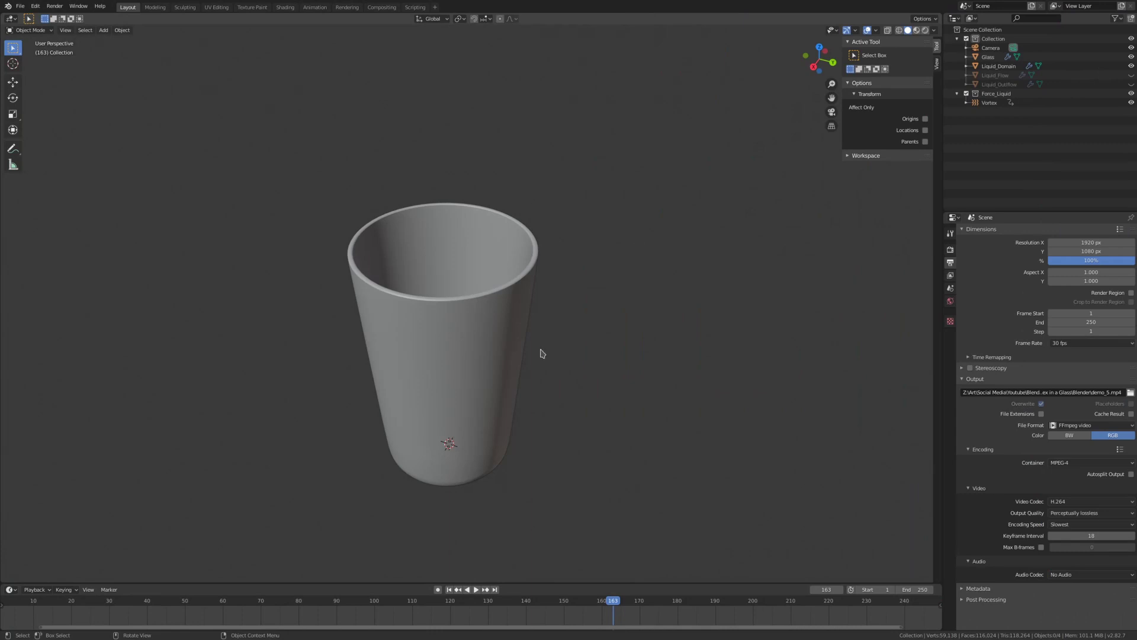
Step: Add a cube and raise it along Z to about 11.56 m, above the glass opening
scroll(540, 350, "up", 1)
middle_click_drag(540, 353, 541, 369)
scroll(541, 368, "down", 1)
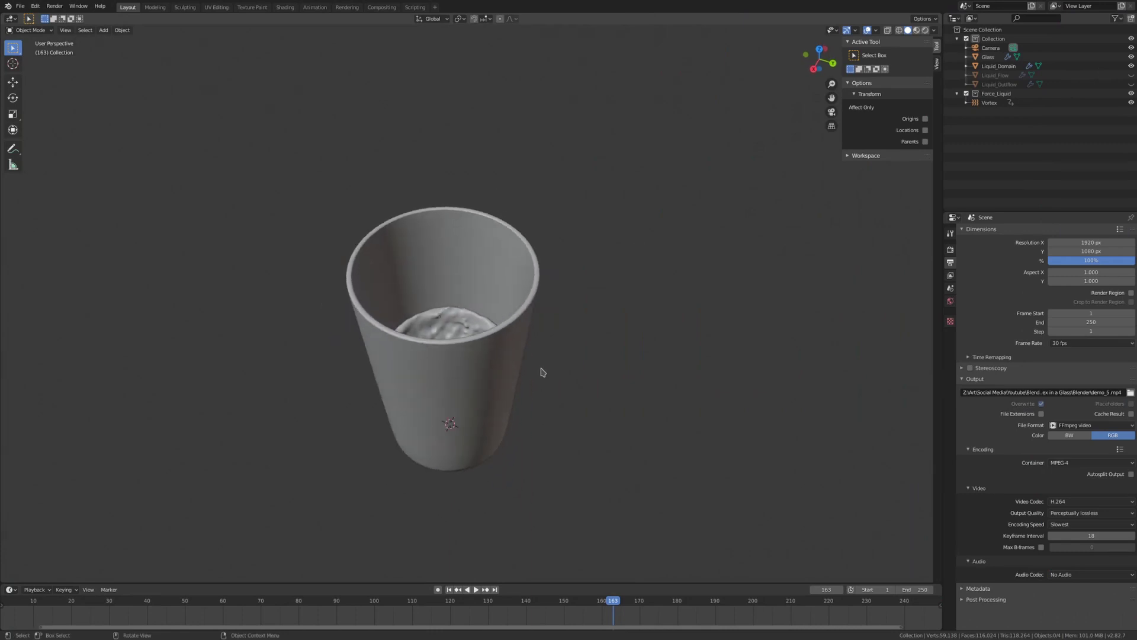
key("shift+a")
left_click(566, 380)
key("g")
key("z")
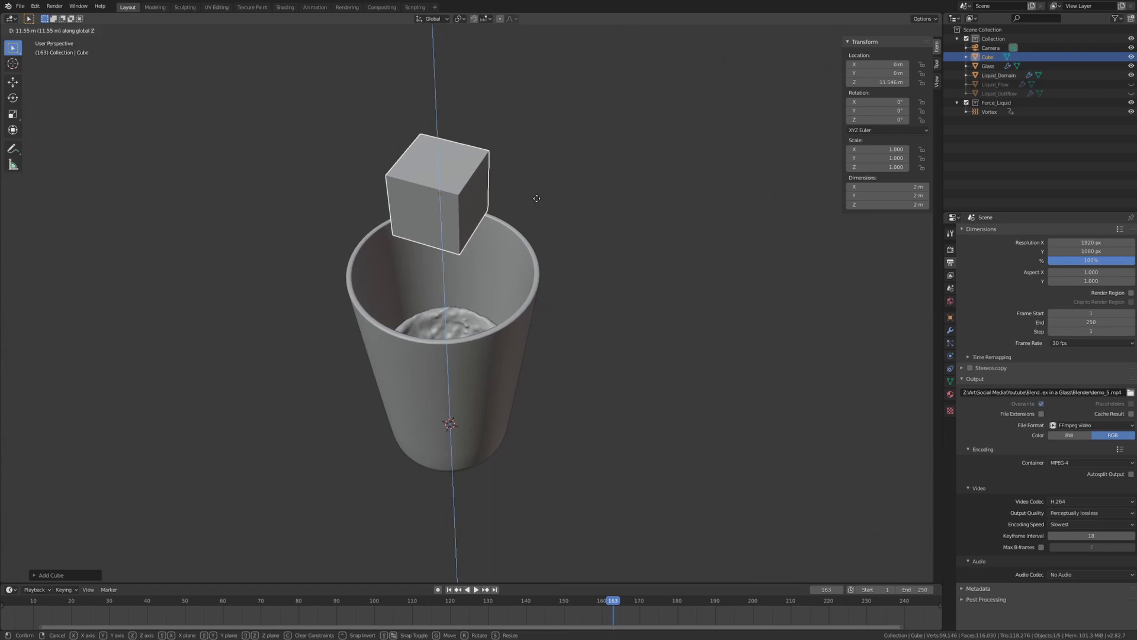
left_click(537, 199)
middle_click_drag(537, 198, 506, 245)
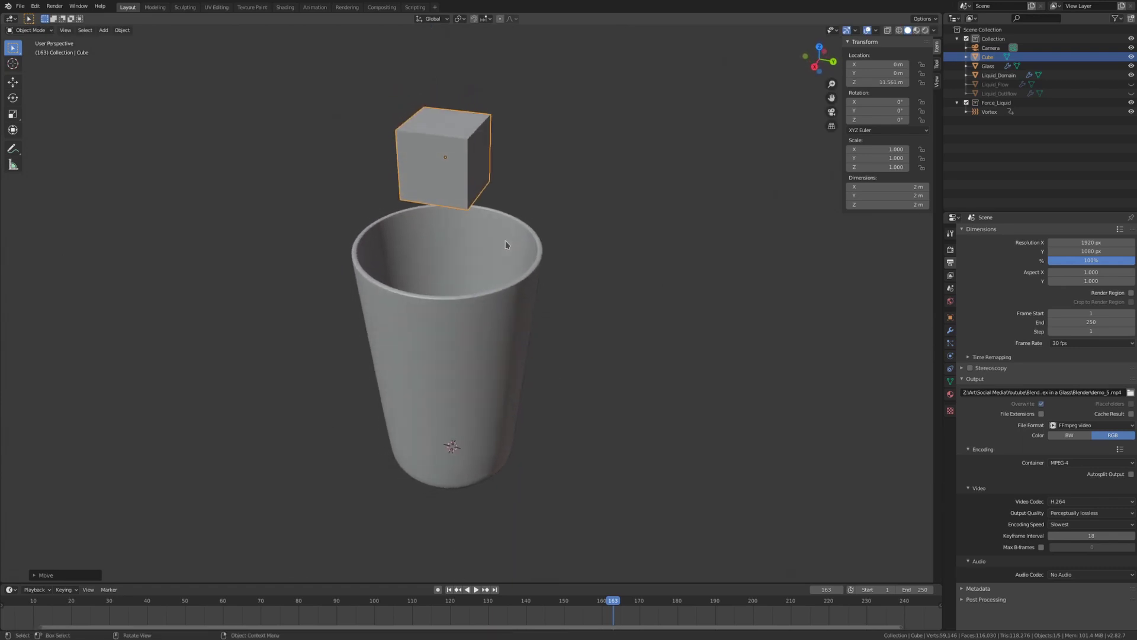
Step: Resize the cube's mesh to about 7.99 × 7.99 × 3.82 m in Edit Mode and raise the object to about 13.48 m on Z
key("Tab")
key("s")
key("shift+z")
left_click(607, 251)
key("s")
left_click(580, 427)
key("Tab")
key("g")
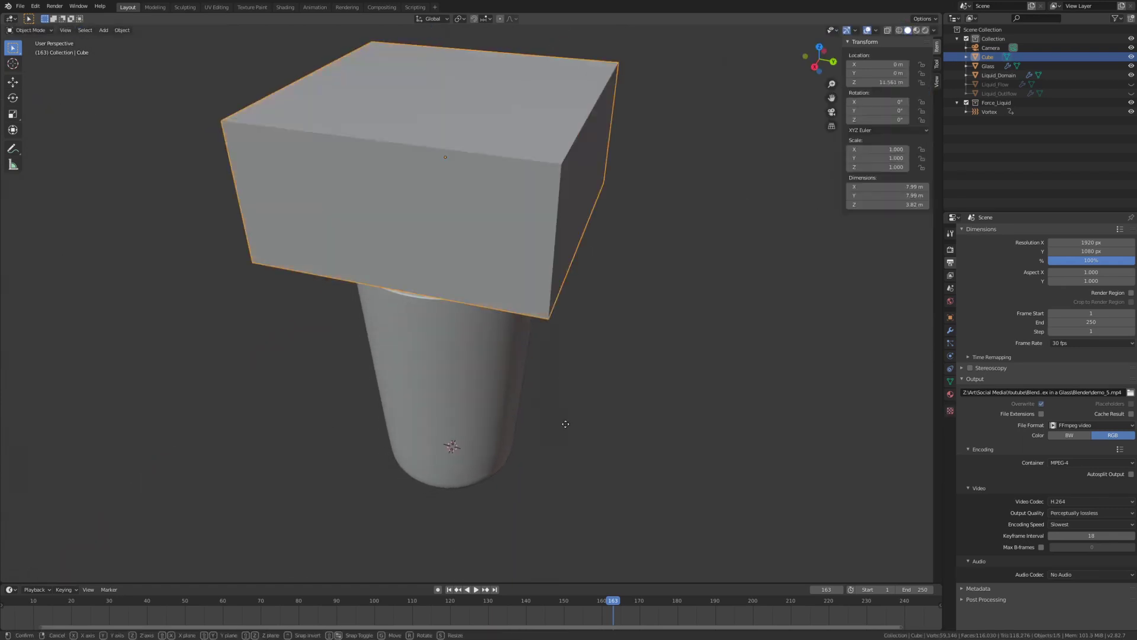
key("z")
left_click(551, 358)
Step: Apply the box's object transform and set its origin to Center of Mass (Volume)
key("ctrl+a")
left_click(527, 374)
middle_click_drag(515, 320, 509, 398, "shift")
key("F3")
type("set or")
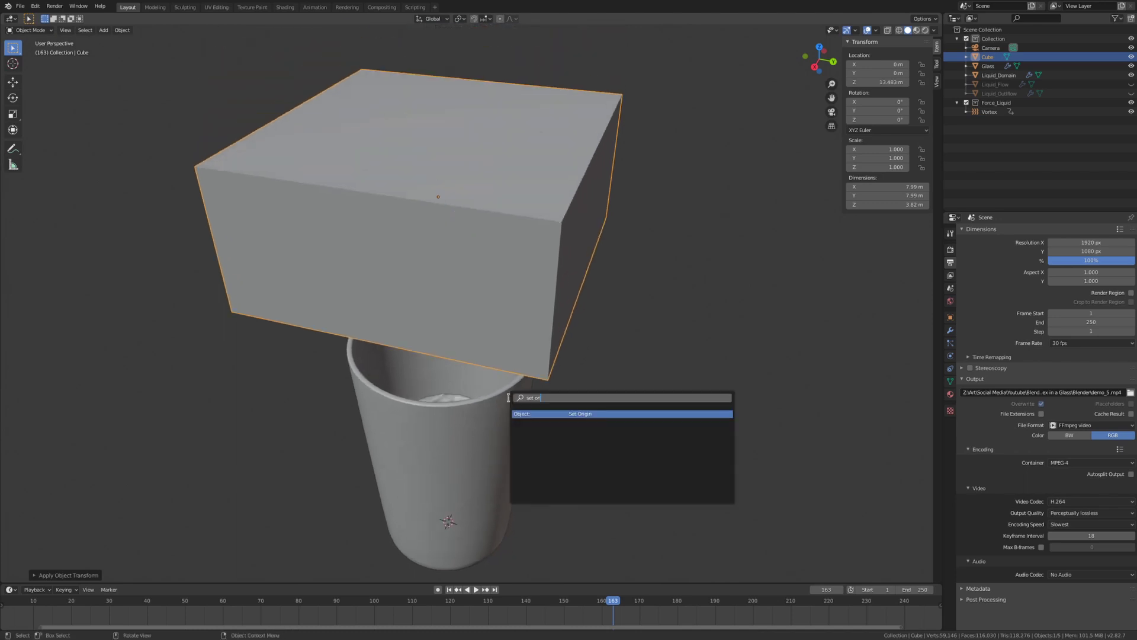
key("Return")
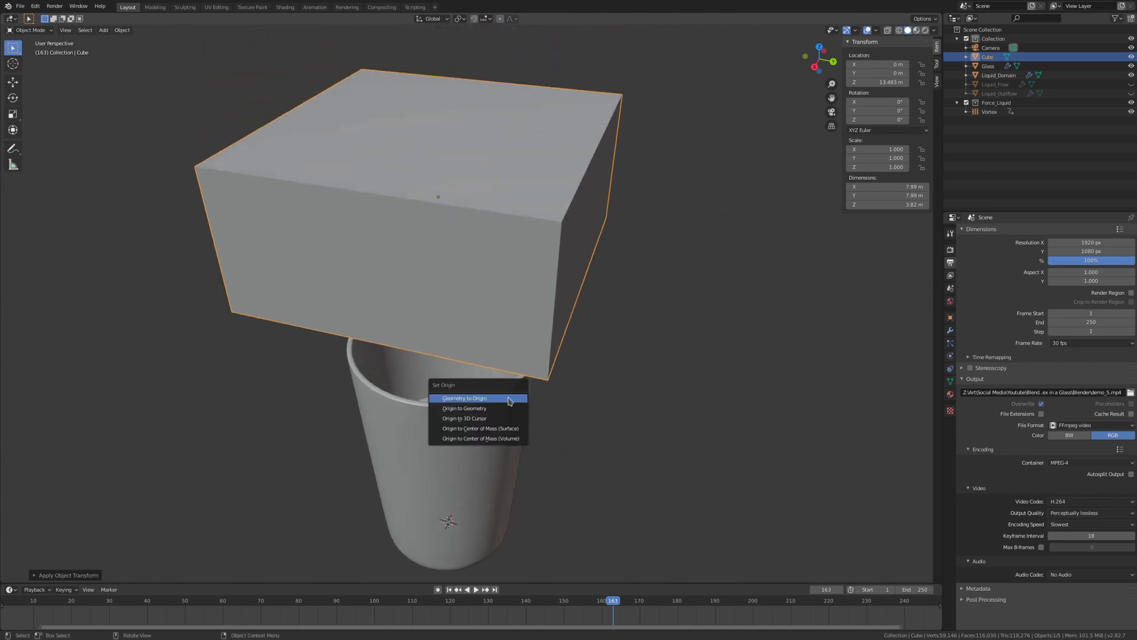
left_click(499, 439)
Step: Add Fluid physics to the box above the glass and make it a Domain
left_click(950, 355)
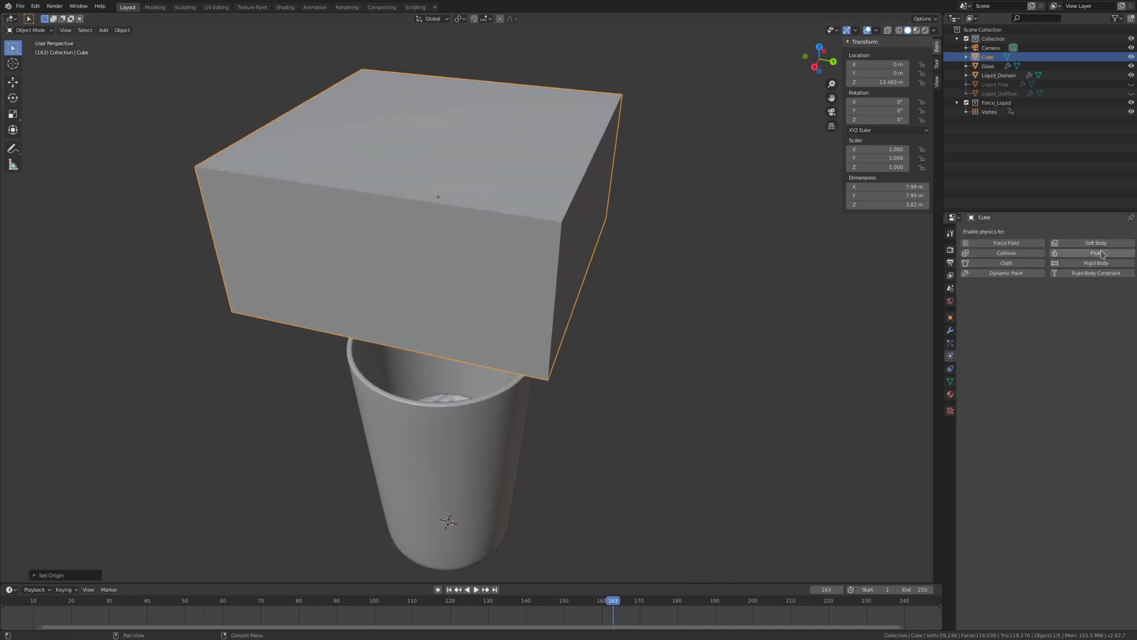
left_click(1087, 253)
left_click(1066, 301)
left_click(1070, 317)
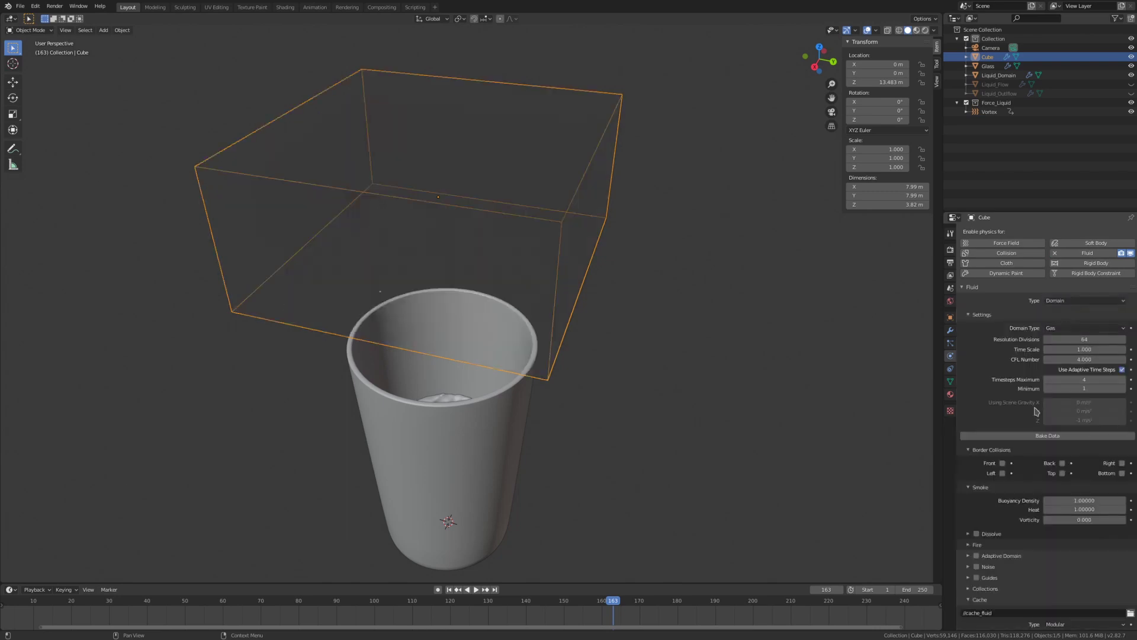
Step: Add a UV sphere and raise it along Z to about 13.1 m, inside the gas domain
middle_click_drag(483, 371, 508, 336)
key("shift+a")
mouse_move(508, 338)
left_click(540, 361)
key("g")
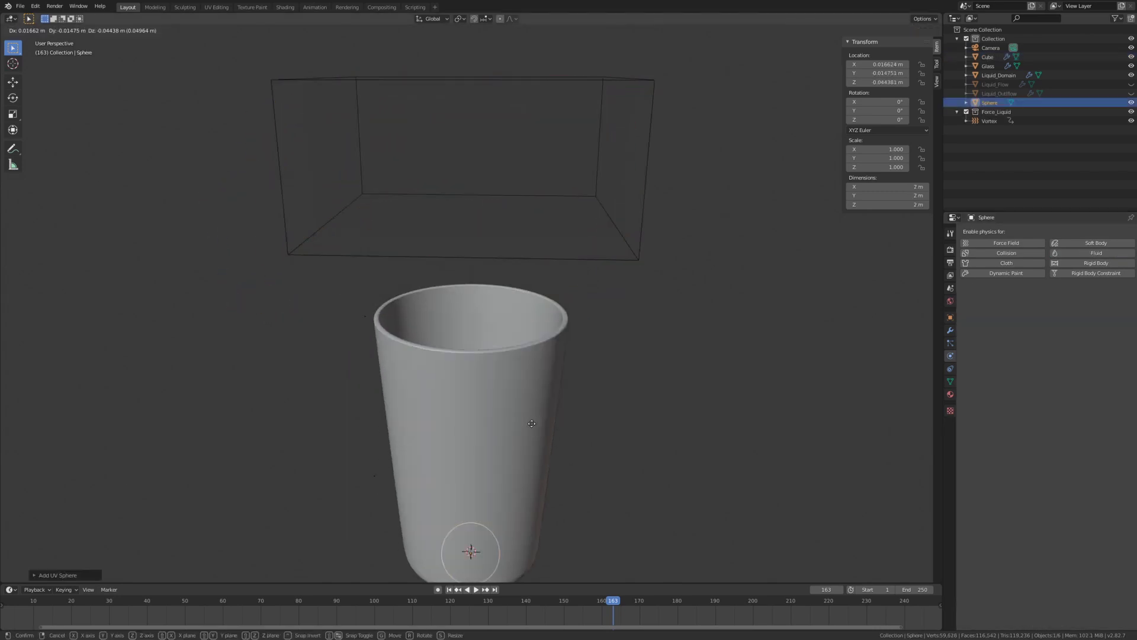
key("z")
left_click(538, 46)
key("Tab")
key("Tab")
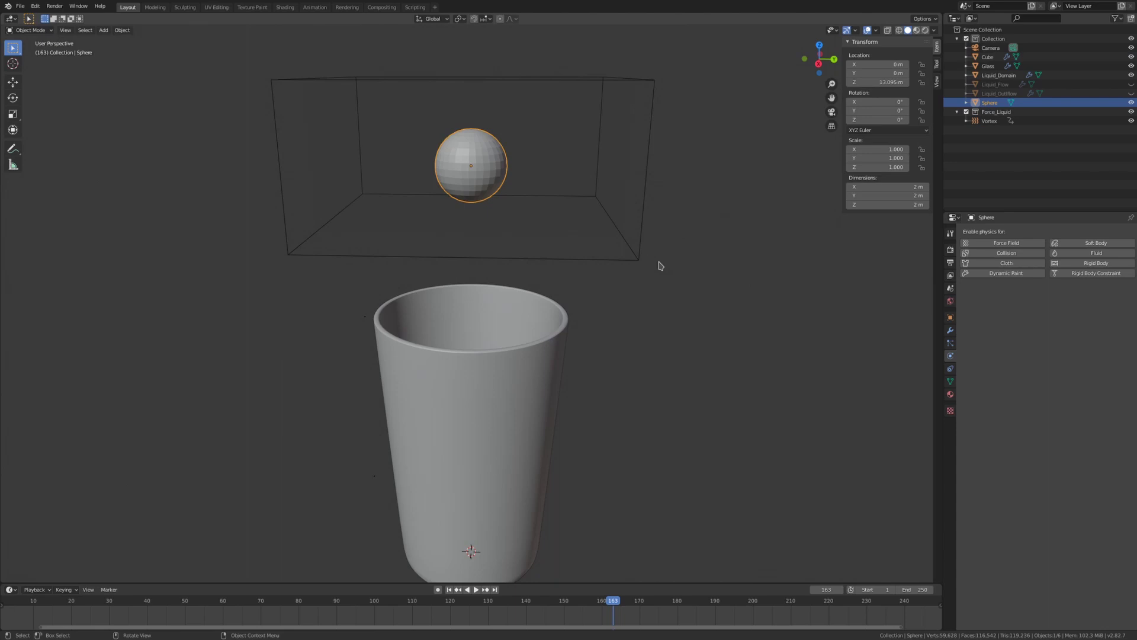
Step: Scale the sphere into a flattened disc of about 3.44 × 3.44 × 1.08 m
key("s")
left_click(542, 247)
key("s")
key("shift+z")
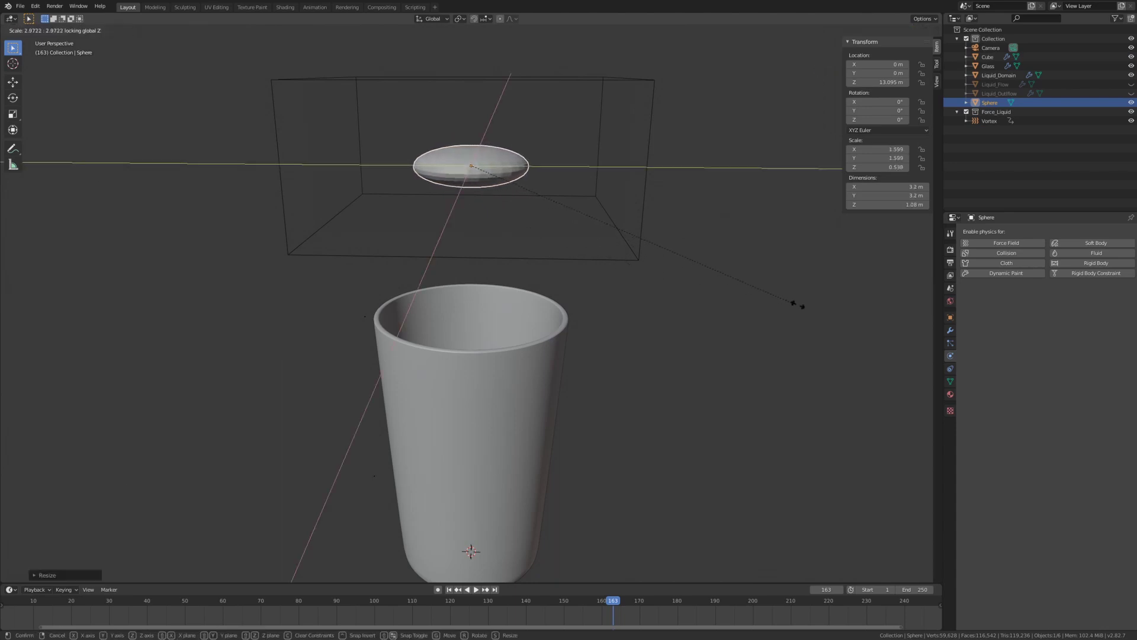
left_click(821, 314)
Step: Add Fluid physics to the sphere as a smoke Flow object with Inflow behavior
left_click(1088, 253)
left_click(1084, 300)
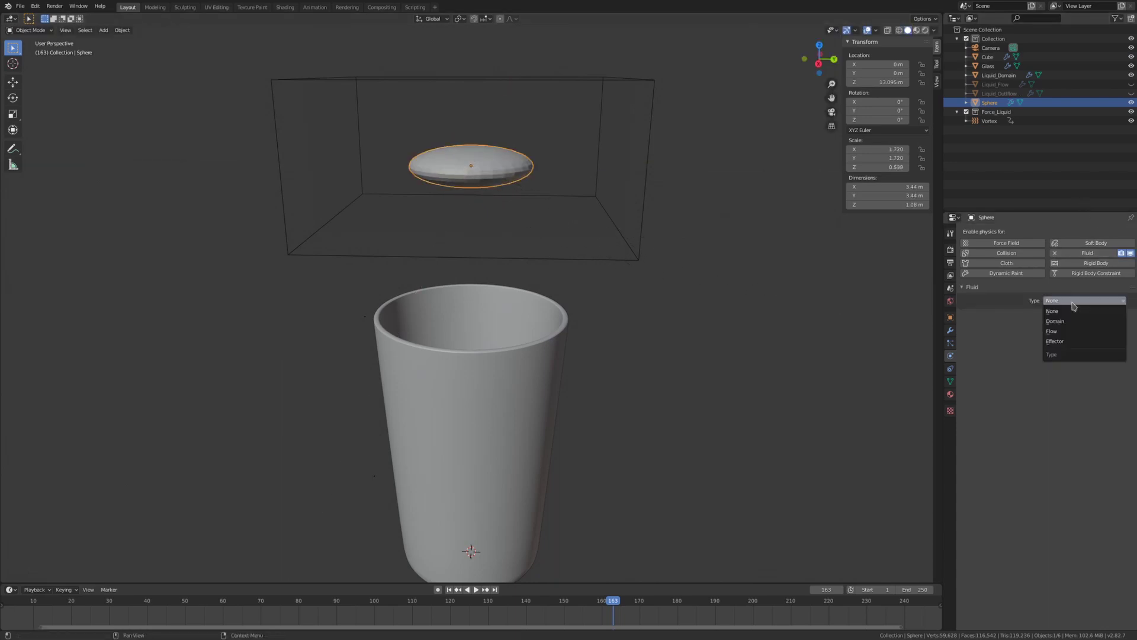
left_click(1060, 337)
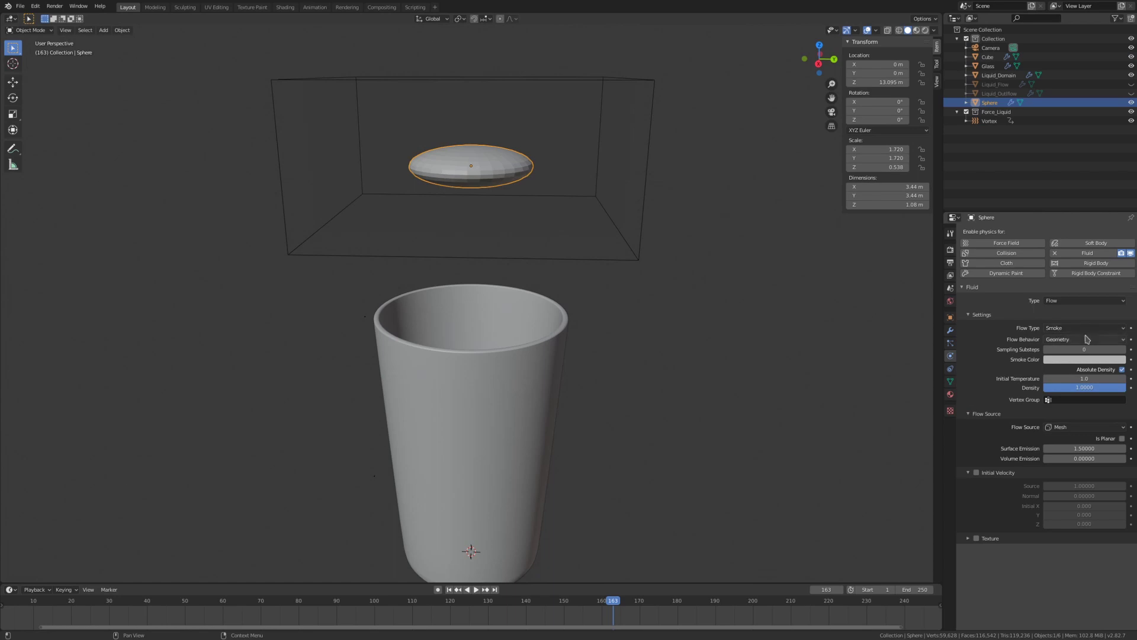
left_click(1090, 340)
left_click(1087, 352)
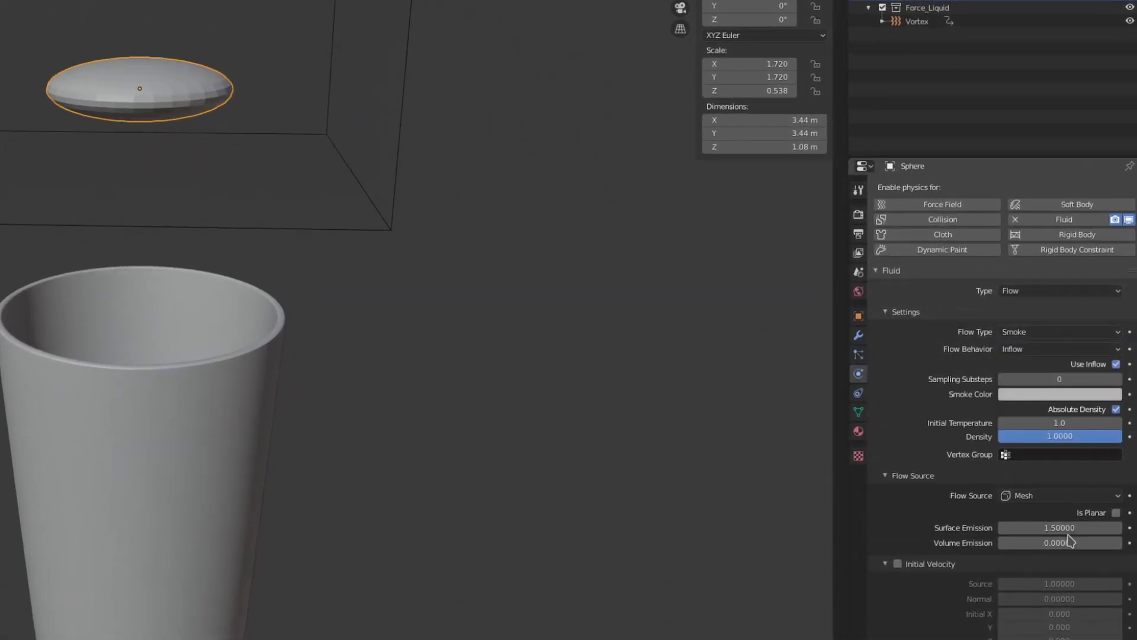
Step: Set the sphere's surface emission to 0 and insert a keyframe for its volume emission of 0
left_click(1081, 460)
type("0")
key("Return")
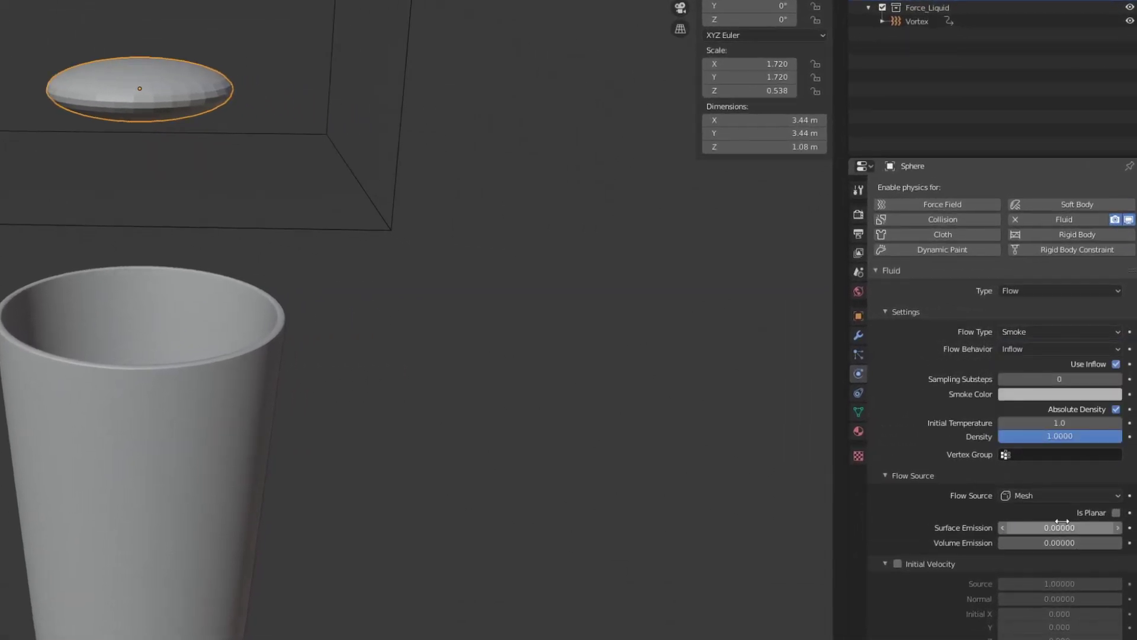
right_click(1058, 542)
left_click(1057, 540)
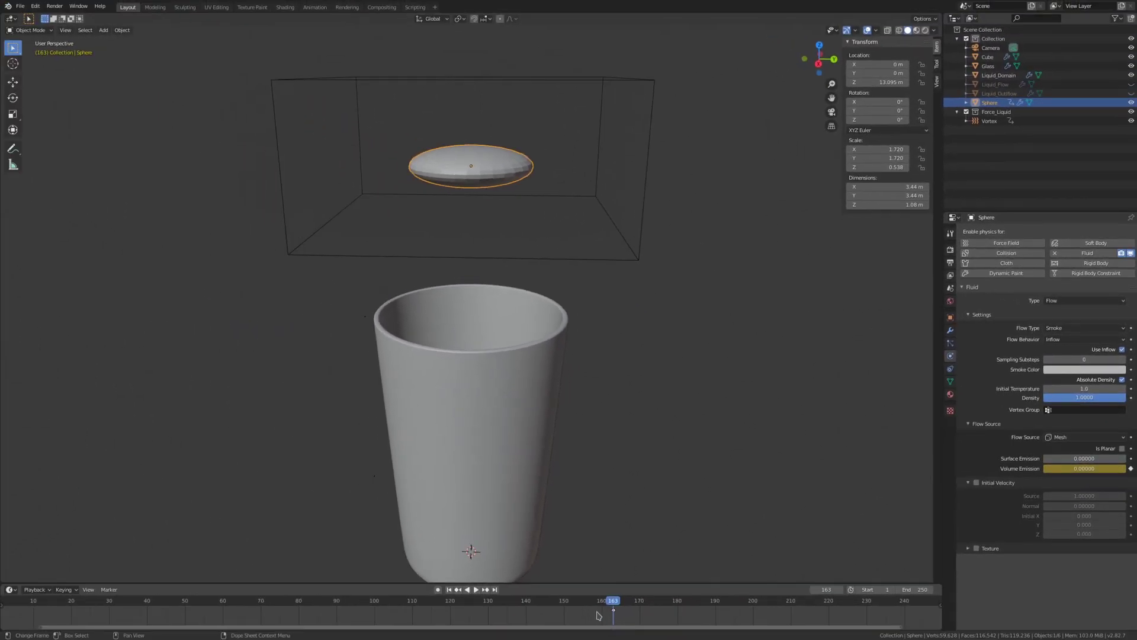
Step: Move the sphere's volume emission keyframe to frame 1
key("g")
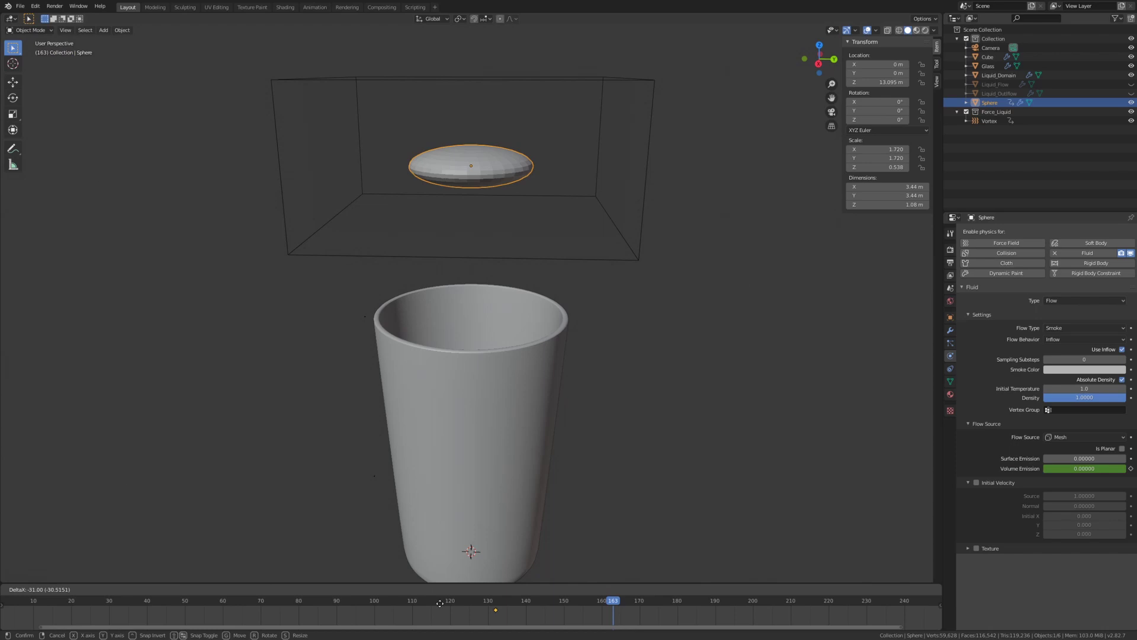
left_click(26, 626)
scroll(57, 620, "down", 2)
key("g")
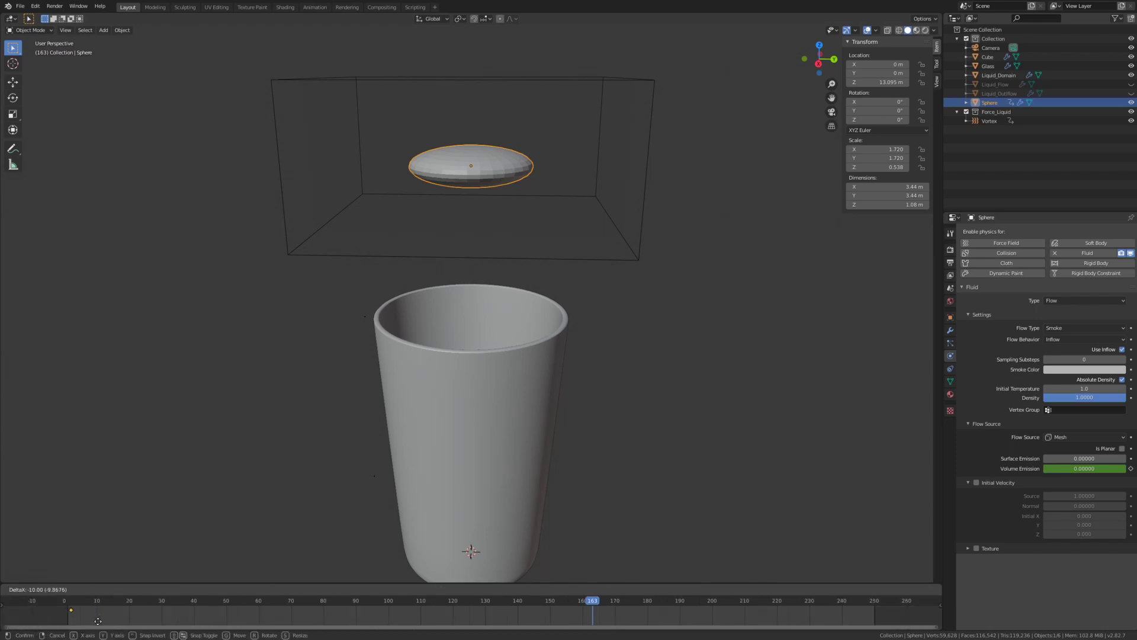
left_click(94, 620)
Step: At frame 60, set the sphere's volume emission to 1 and insert a keyframe for it
left_click_drag(165, 605, 259, 604)
left_click(1093, 468)
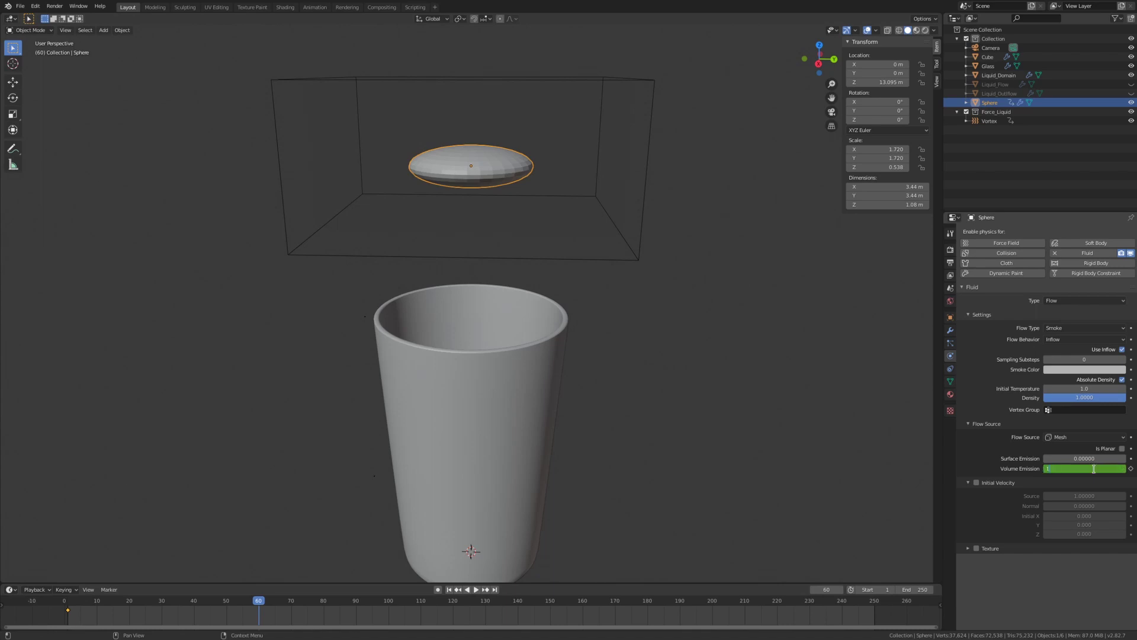
type("1")
key("Return")
right_click(1091, 469)
left_click(1042, 472)
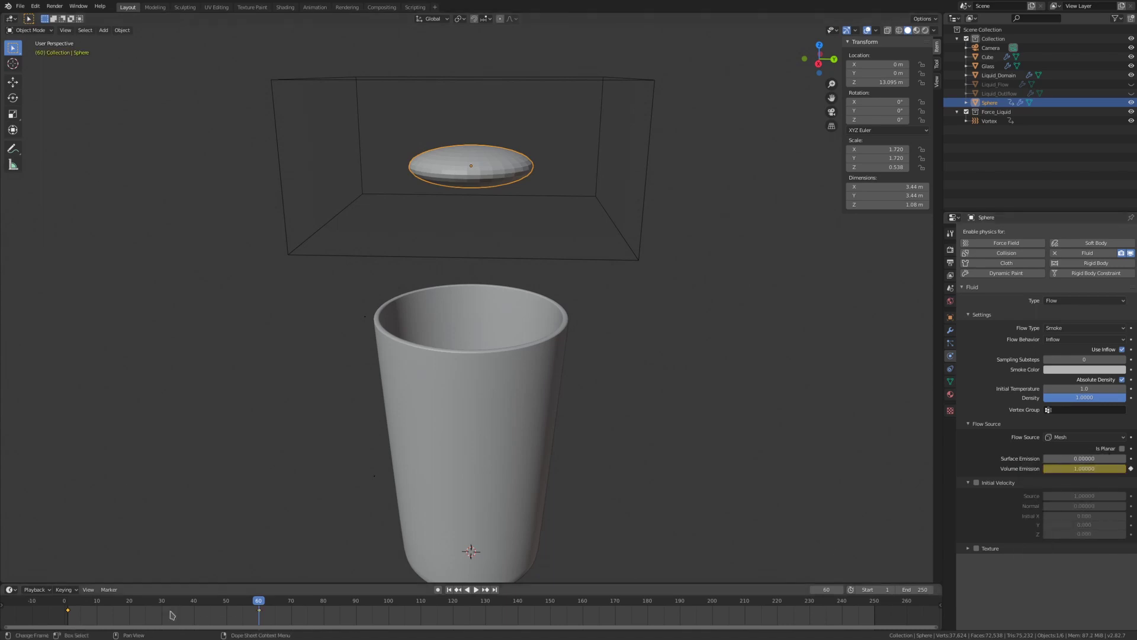
Step: At frame 1, shrink the sphere to almost nothing and insert a Scaling keyframe
left_click(69, 606)
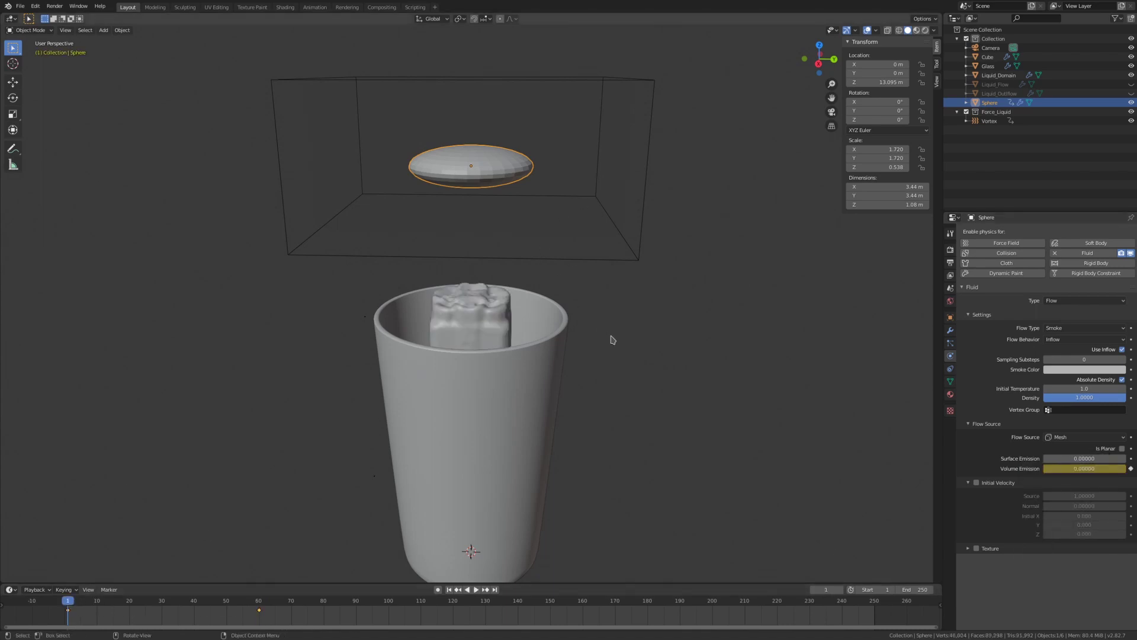
key("s")
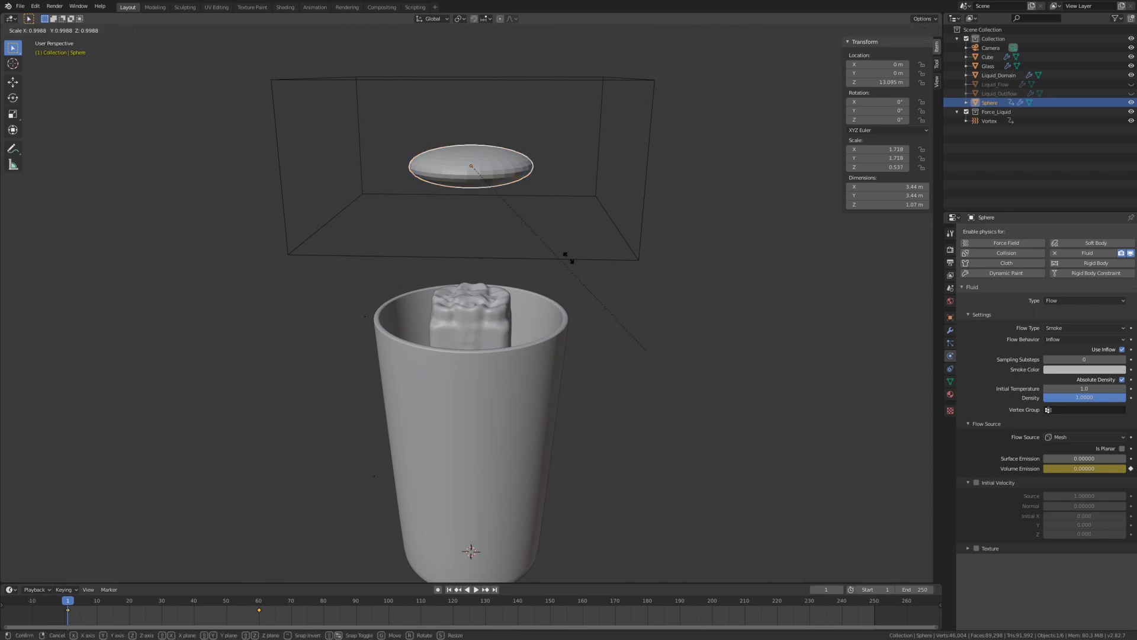
left_click(473, 159)
key("i")
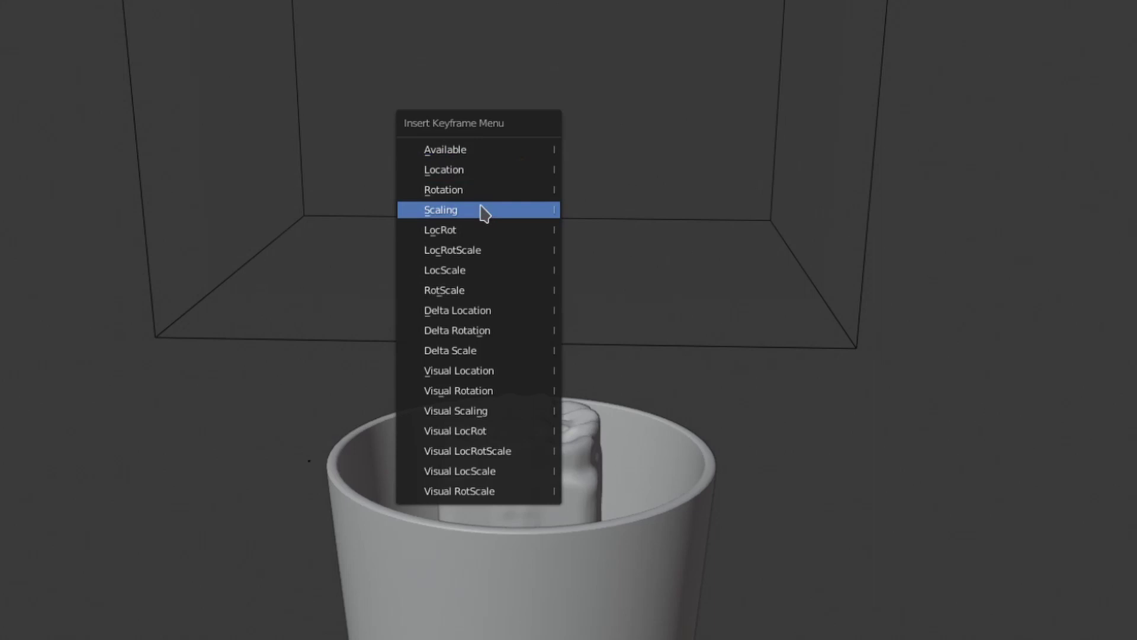
left_click(482, 209)
Step: At frame 60, enlarge the sphere to about 2.9 × 2.9 × 0.91 m with a Scaling keyframe, and play the animation from frame 1
left_click(259, 601)
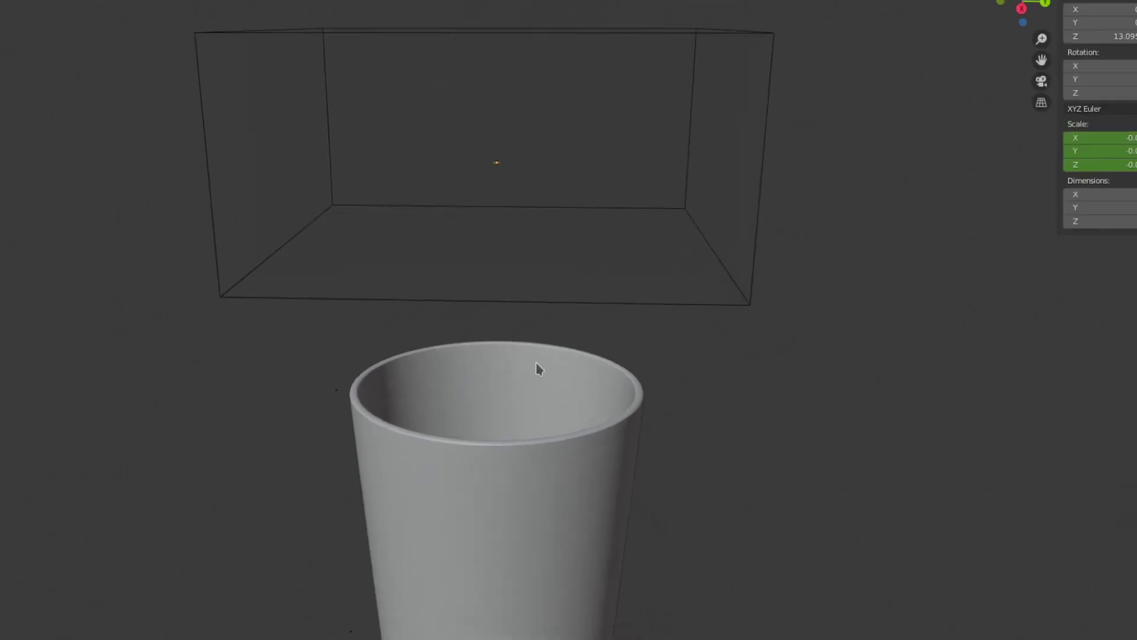
key("s")
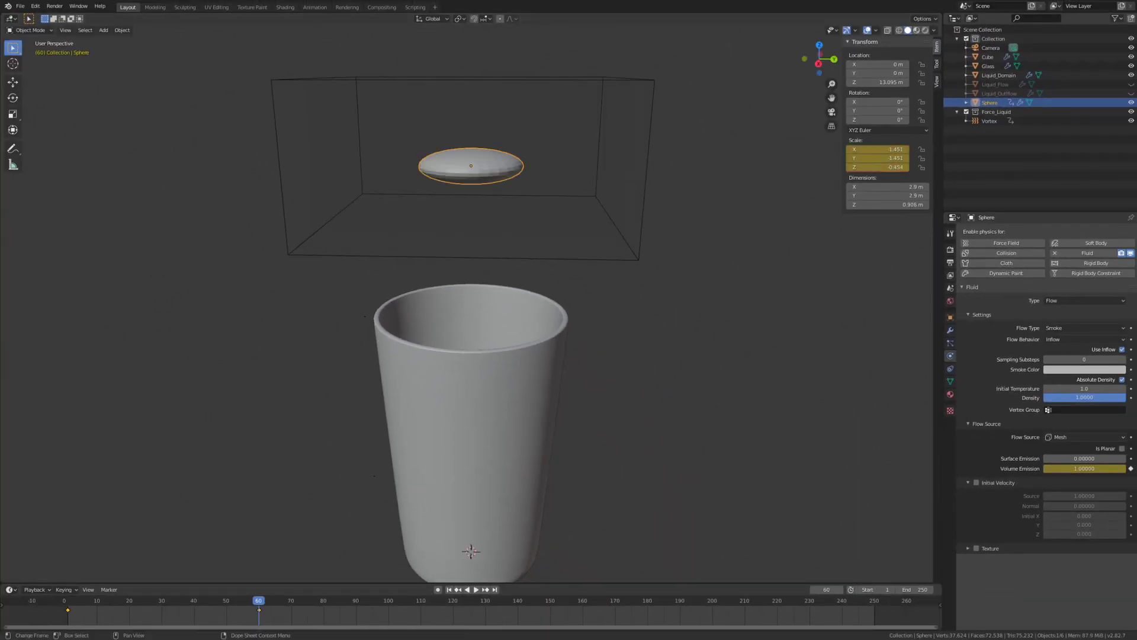
left_click(67, 601)
key("space")
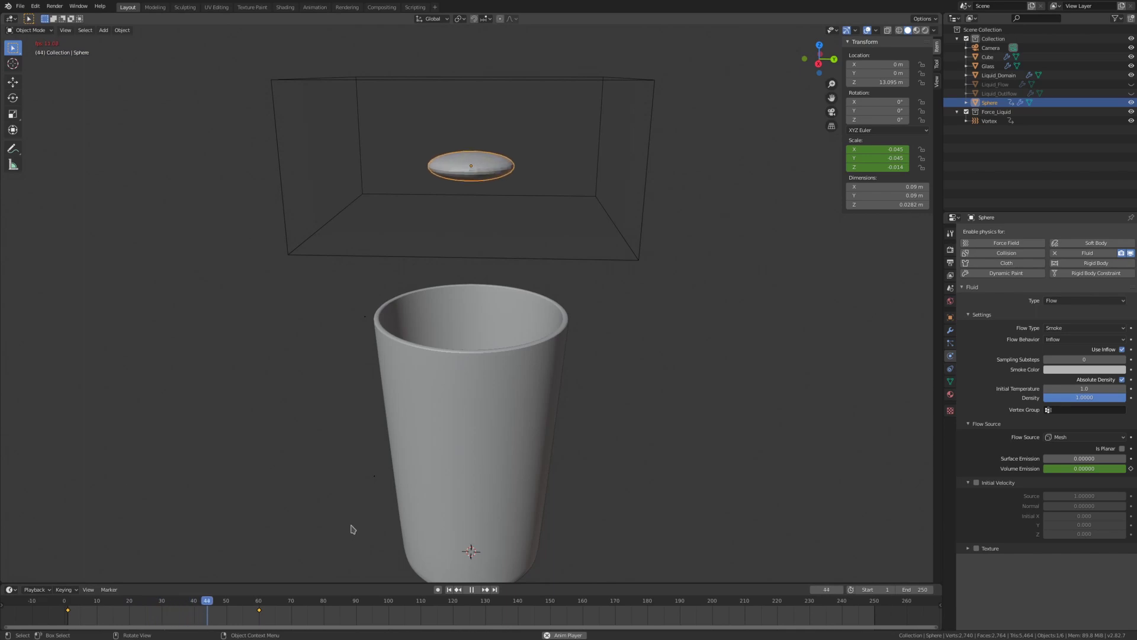
key("space")
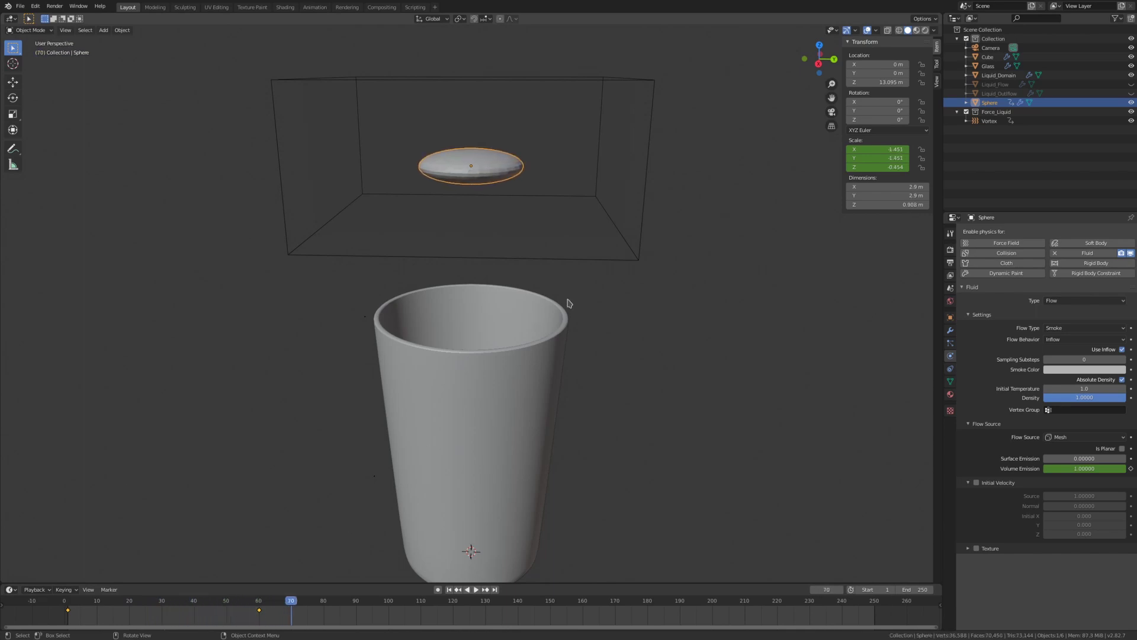
Step: Shade the flattened sphere smooth
right_click(498, 169)
left_click(496, 165)
Step: Add a second Vortex force field at the origin
key("shift+a")
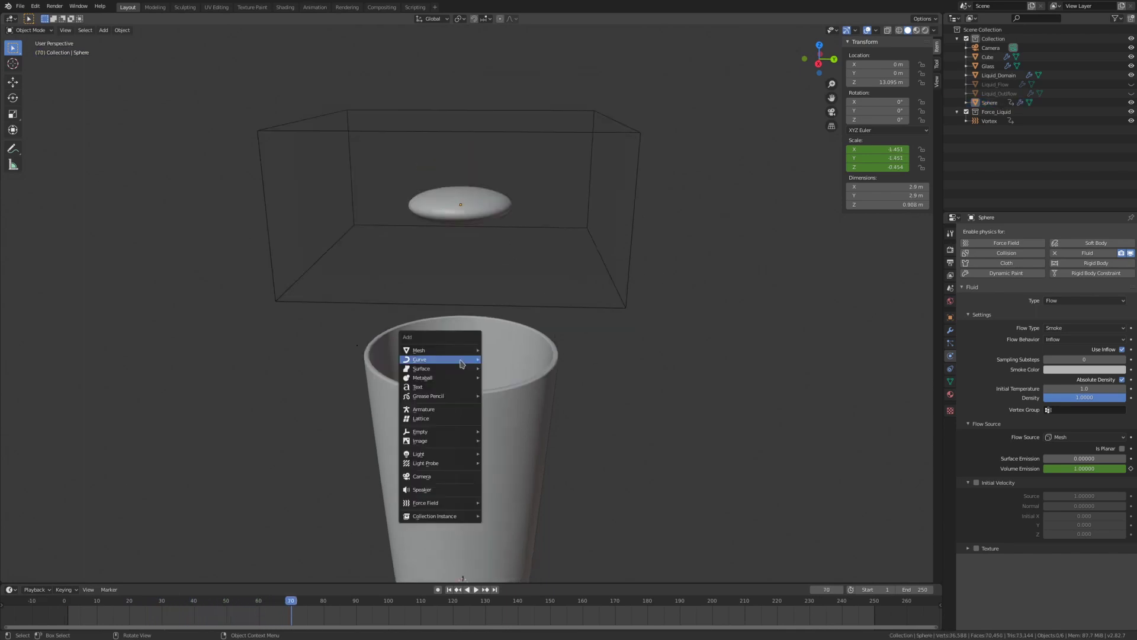
mouse_move(436, 505)
left_click(522, 406)
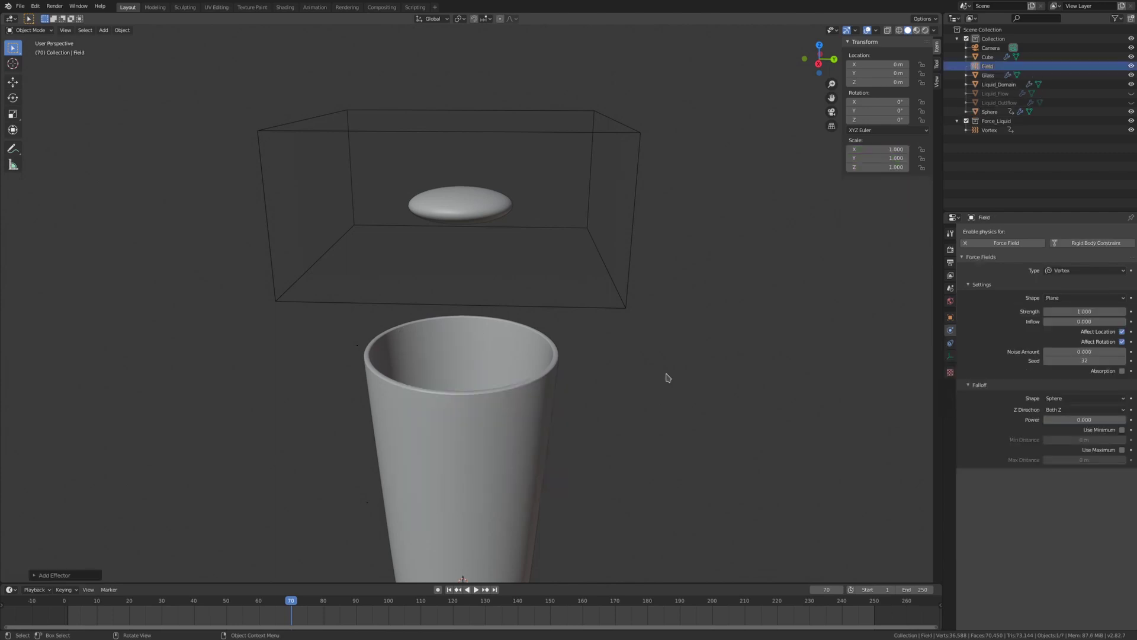
Step: Put the new vortex in a Force_Smoke collection as Vortex_Smoke and raise it along Z to about 13.1 m, inside the smoke domain
right_click(1017, 194)
left_click(1014, 191)
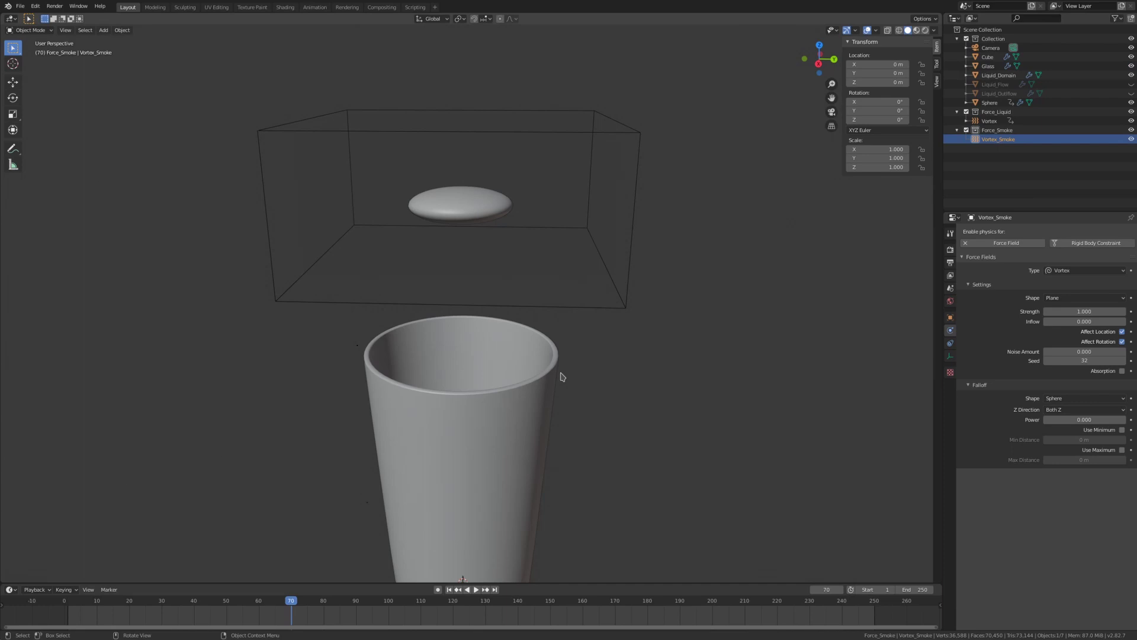
key("g")
key("z")
left_click(567, 320)
middle_click_drag(568, 320, 598, 299)
Step: Set the smoke domain's Effector Collection in its field weights to Force_Smoke
left_click(628, 268)
scroll(1075, 538, "down", 10)
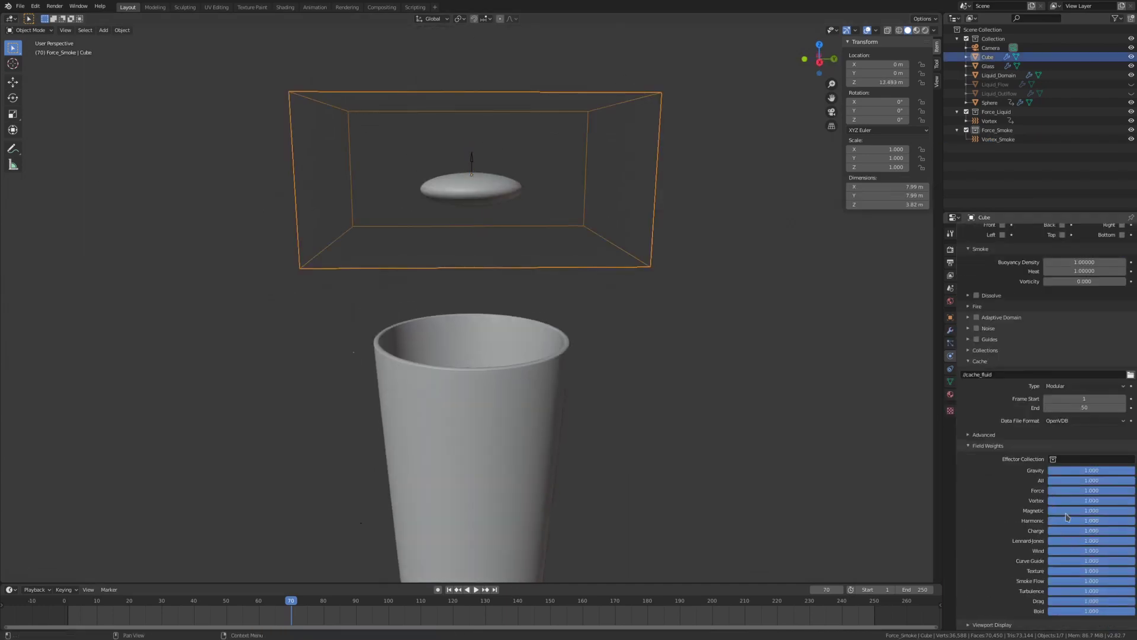
left_click(1084, 460)
left_click(1075, 491)
mouse_move(645, 370)
middle_mouse_down()
mouse_move(637, 409)
mouse_move(645, 381)
middle_mouse_up()
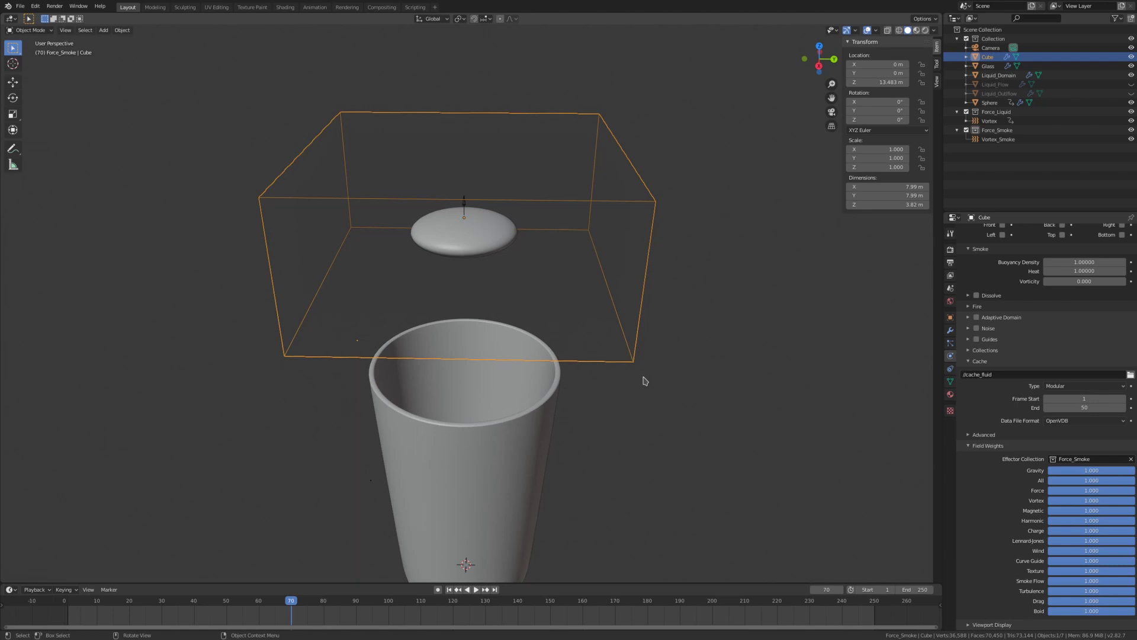
Step: Set the Vortex_Smoke force field's strength and inflow to -1 and save the file
left_click(465, 204)
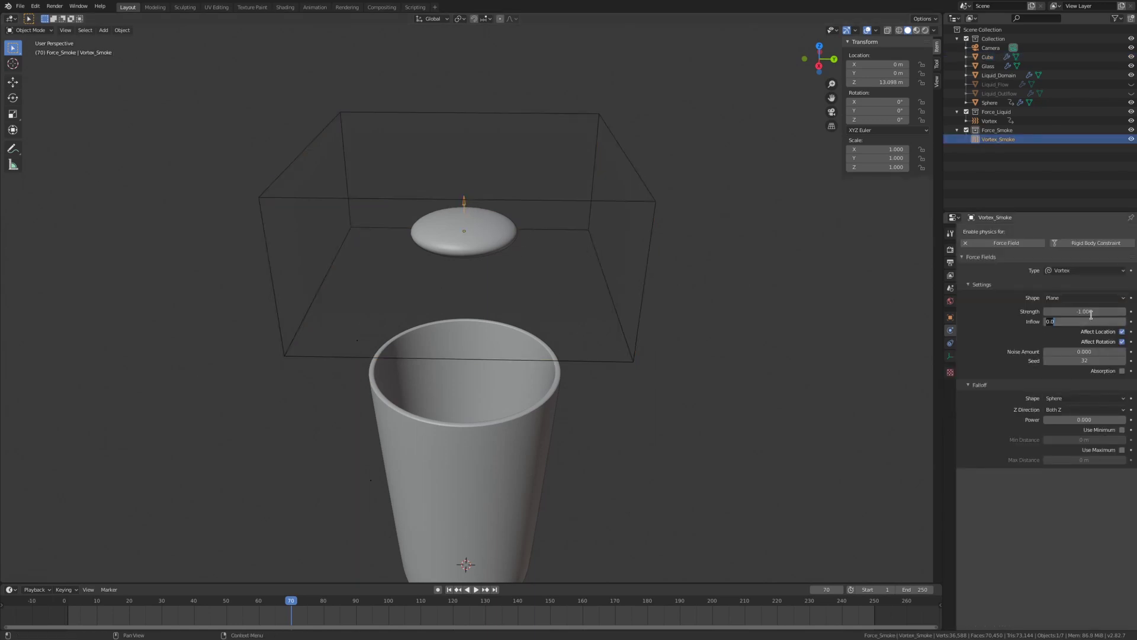
type("-1")
key("Return")
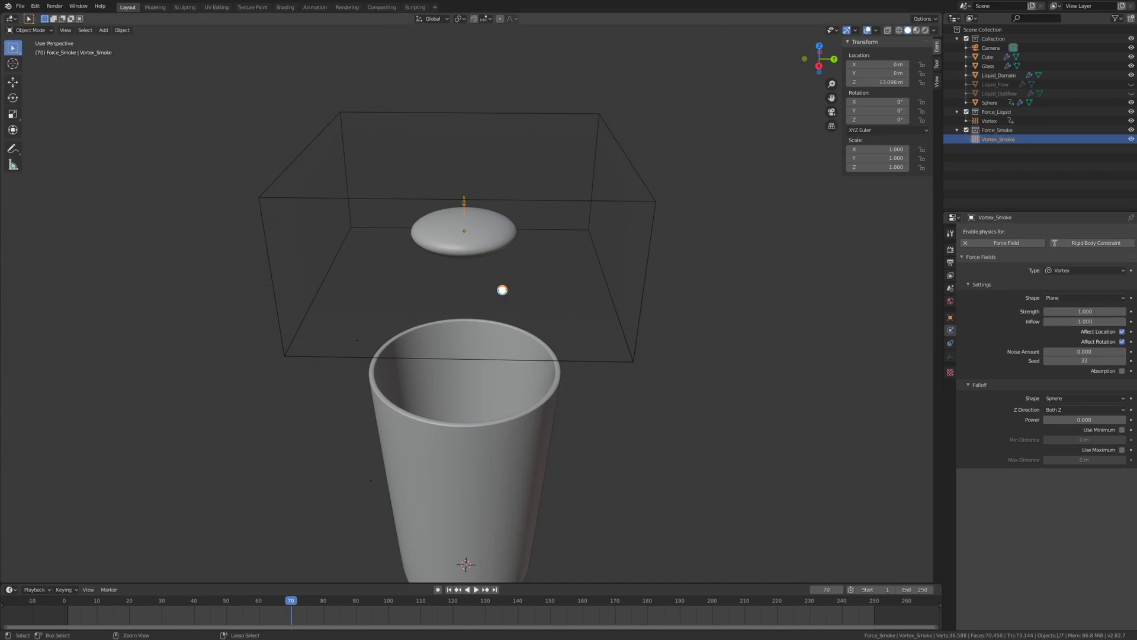
key("ctrl+s")
middle_click_drag(569, 292, 564, 290)
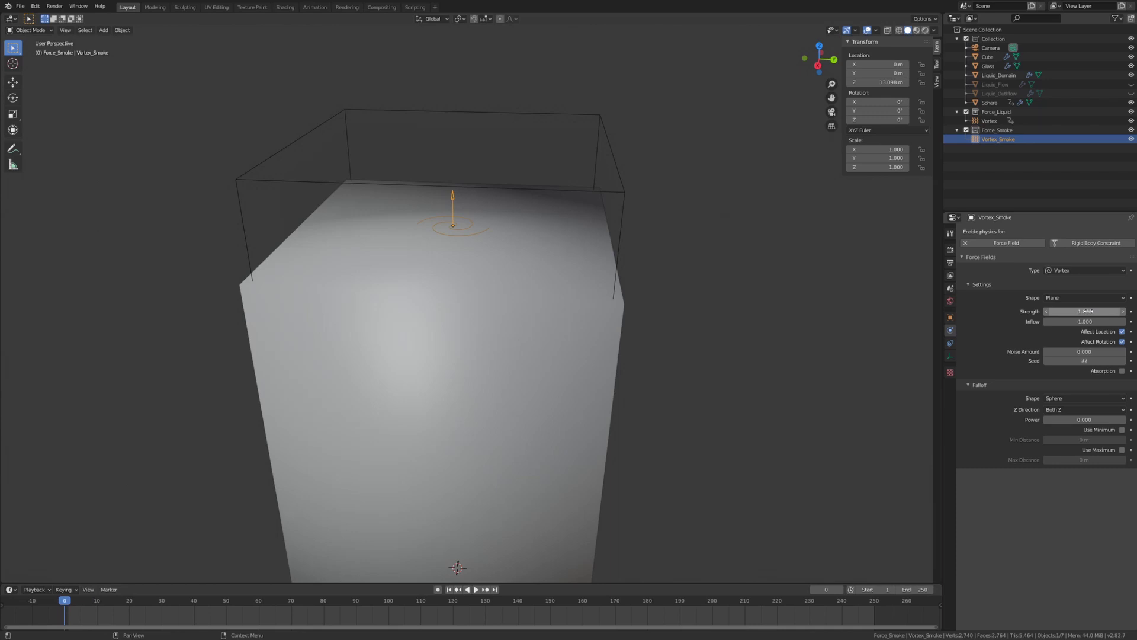
Step: At frame 0, set the smoke vortex's strength and inflow to 0 and insert keyframes on both
key("Return")
right_click(1088, 311)
left_click(1089, 312)
right_click(1094, 324)
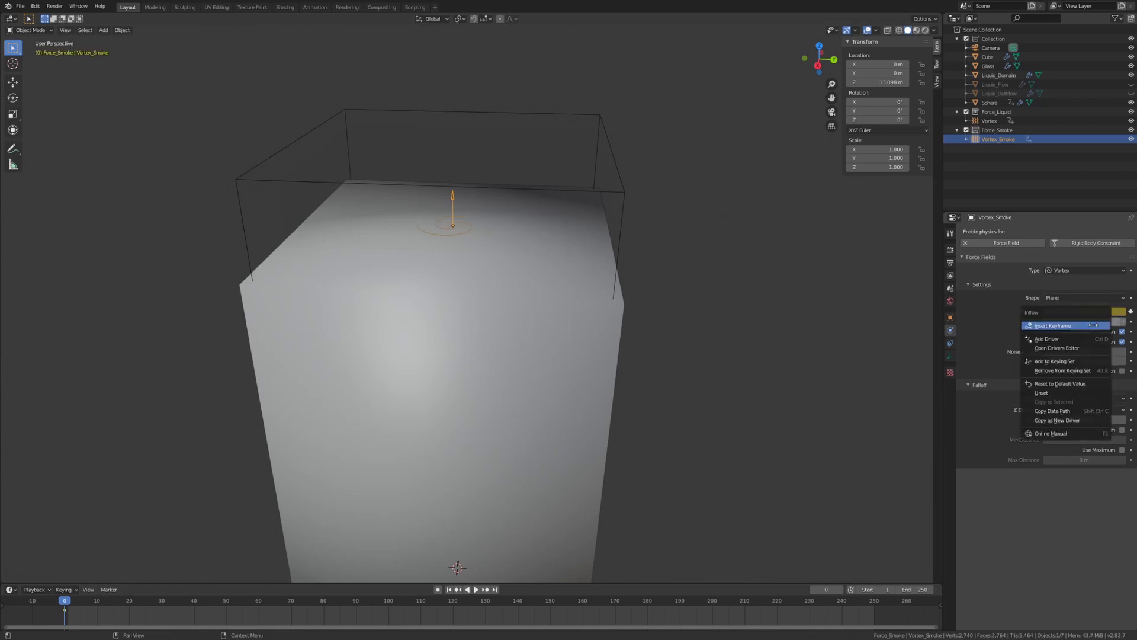
left_click(1094, 325)
Step: Keyframe the smoke vortex's strength and inflow at -1 on frame 60 and at 0 around frame 200
left_click(259, 601)
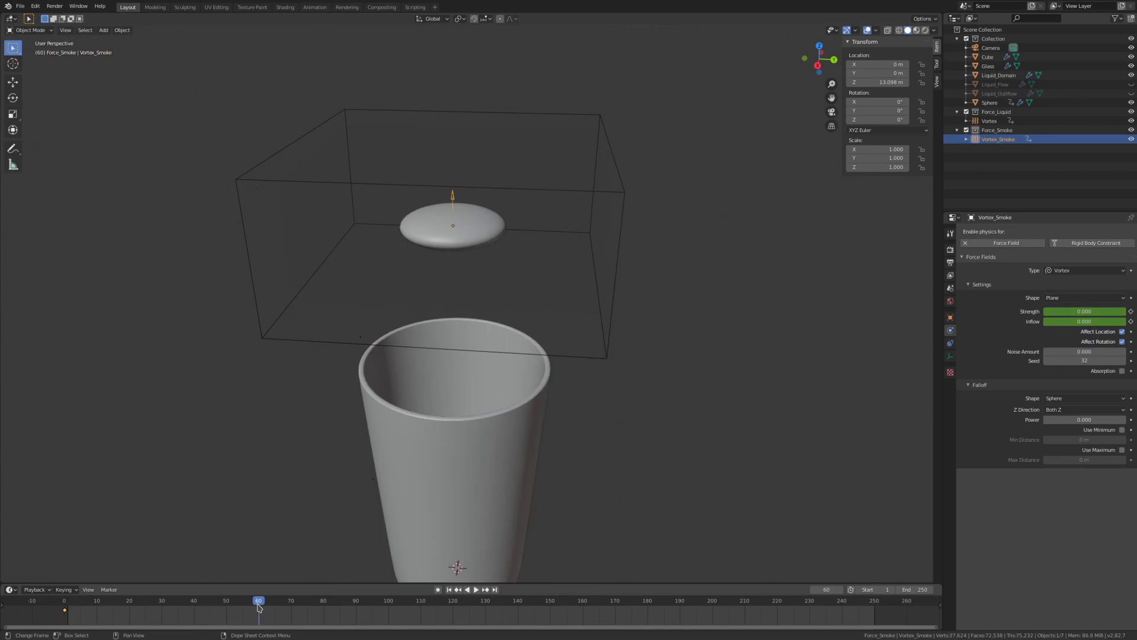
double_click(1108, 311)
type("-1")
key("Tab")
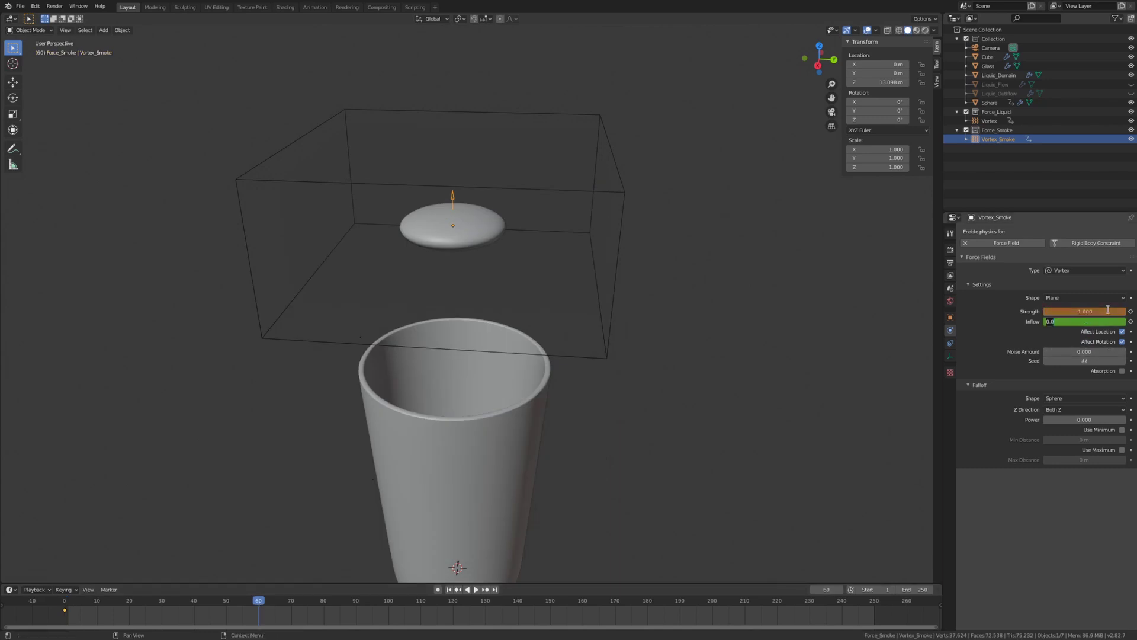
type("1")
key("Return")
right_click(1108, 310)
left_click(1108, 310)
right_click(1094, 322)
left_click(1094, 325)
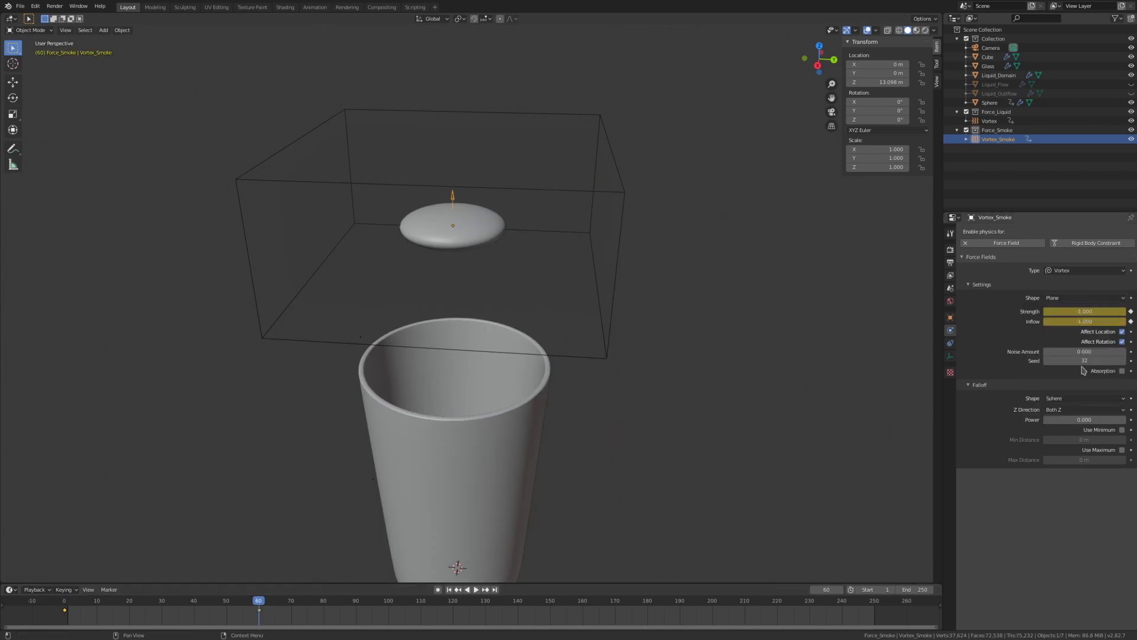
left_click(715, 607)
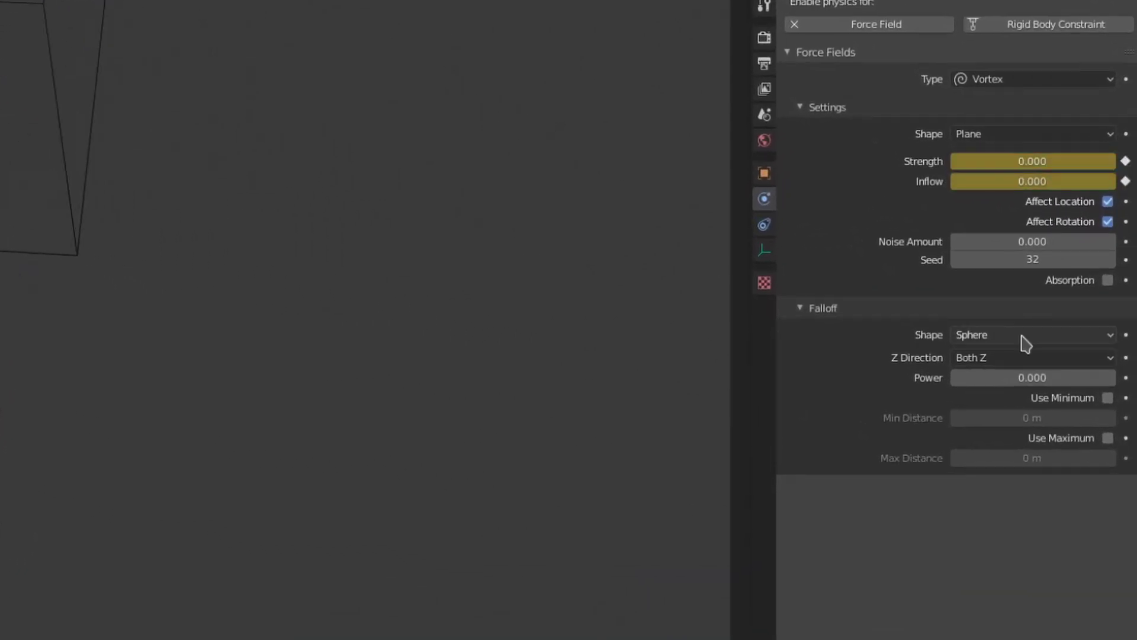
Step: Set the smoke vortex's falloff to the +Z direction with power 0.4, and its noise amount to 0.6
left_click(1023, 358)
left_click(1017, 398)
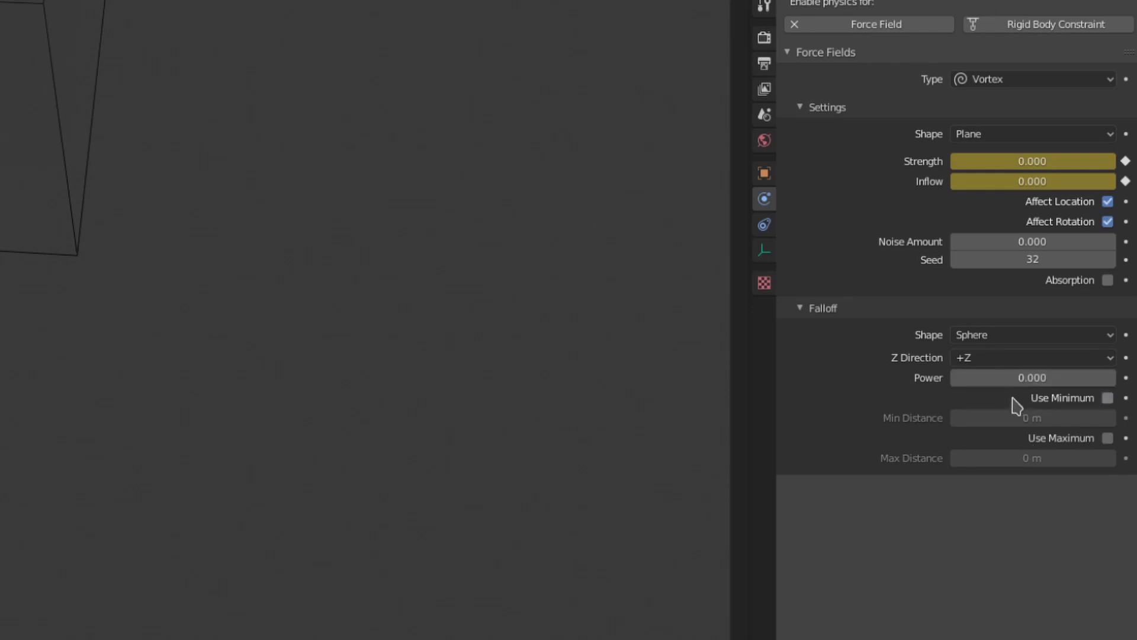
left_click(1007, 379)
key("Return")
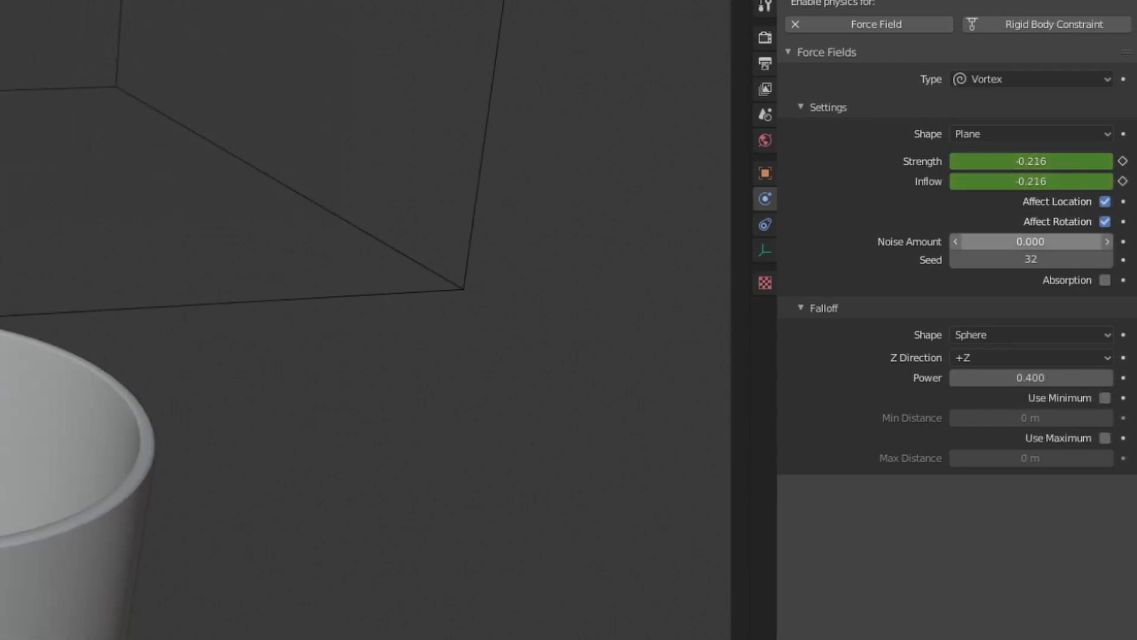
left_click(1030, 242)
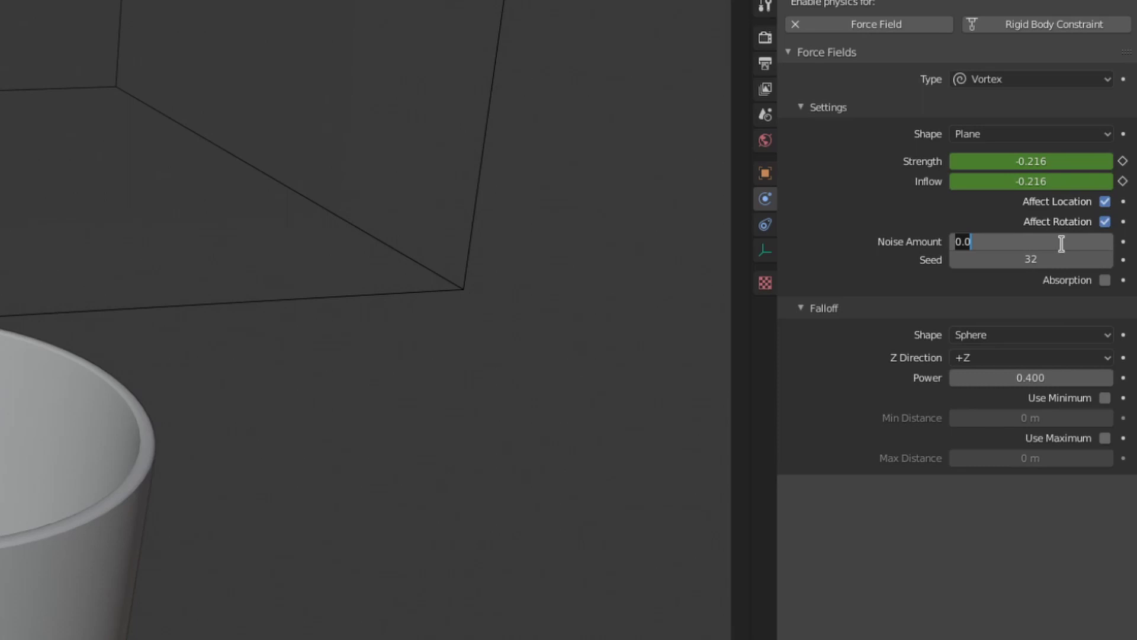
key("Return")
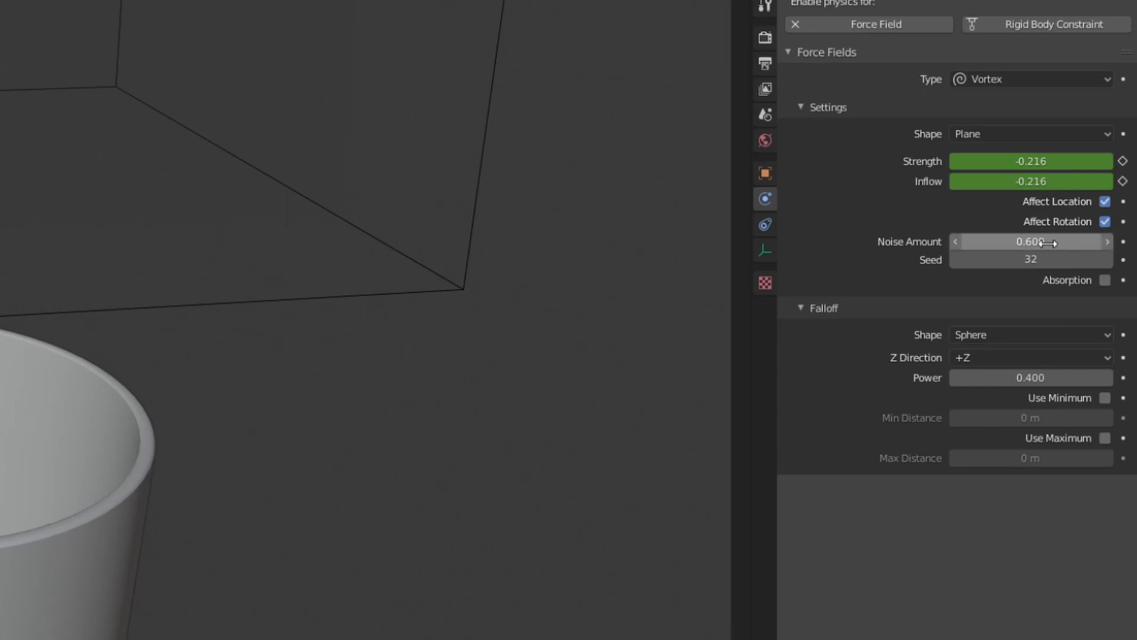
Step: Set the smoke domain's buoyancy density and heat to 0
left_click(479, 179)
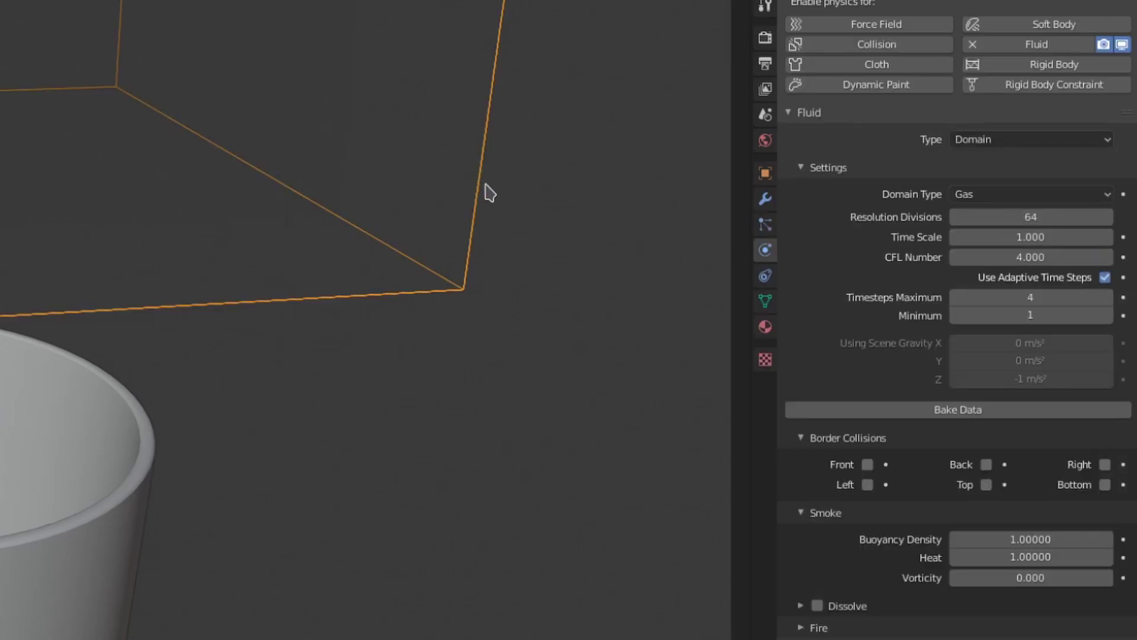
left_click(1017, 539)
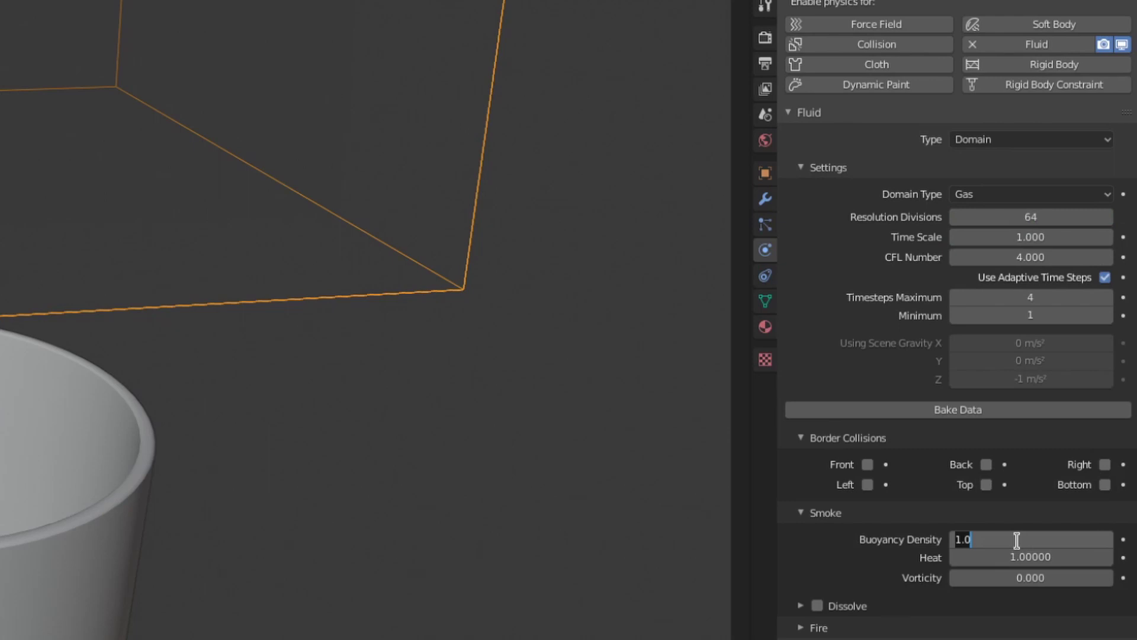
type("0")
key("Tab")
type("0")
key("Return")
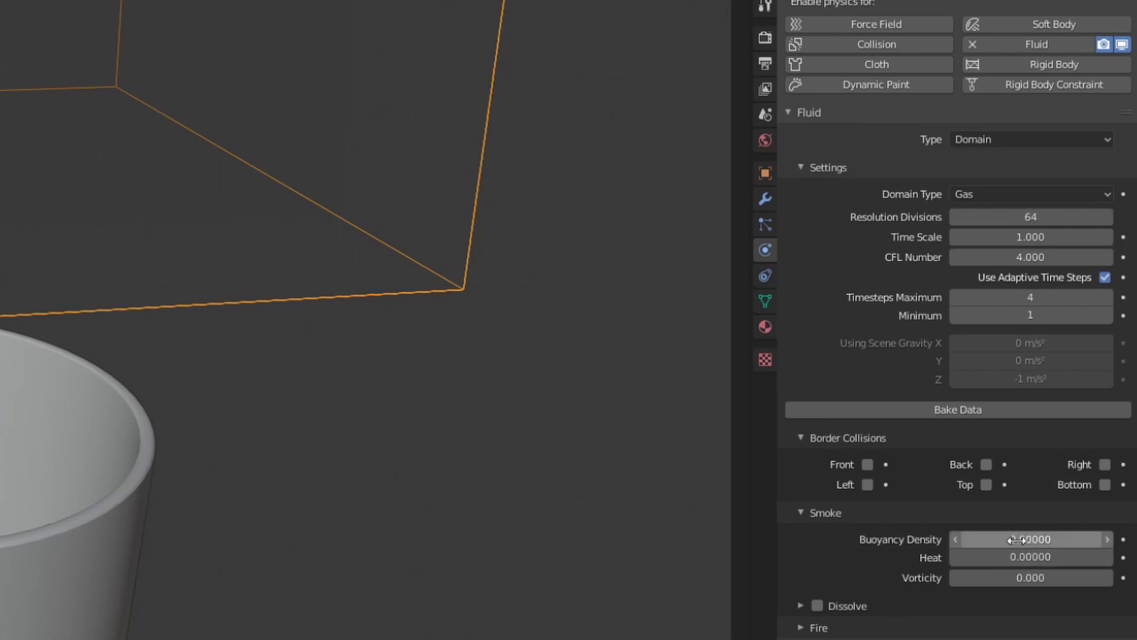
Step: Enable Dissolve for the domain's smoke with a time of 25
scroll(827, 541, "down", 6)
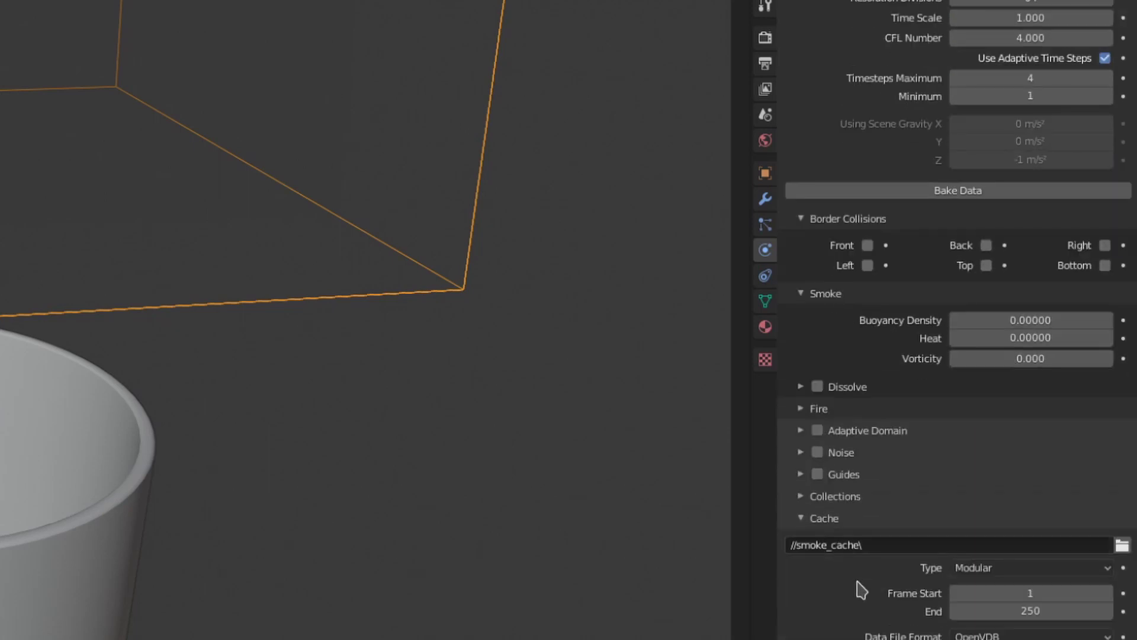
left_click(851, 393)
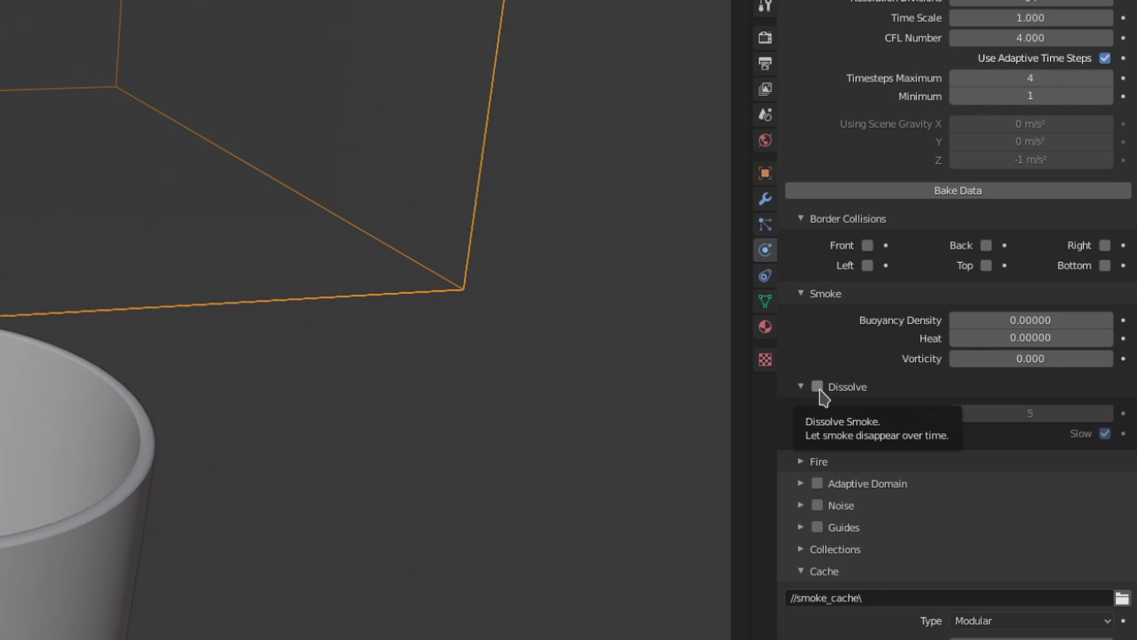
left_click(818, 386)
left_click(1031, 413)
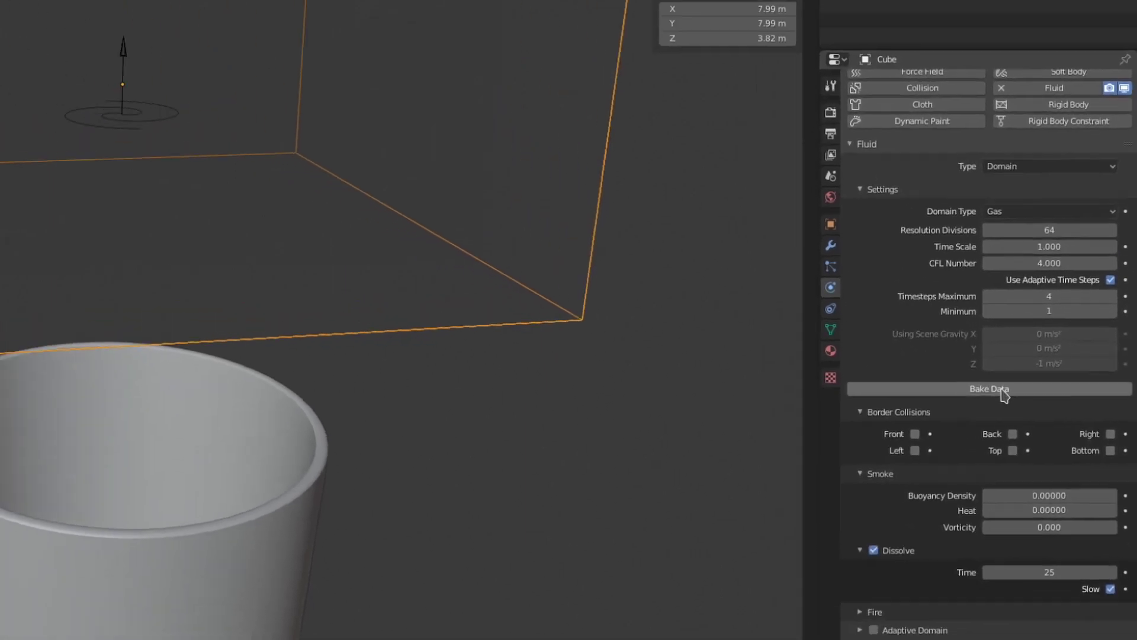
Step: Bake the smoke domain's data and expand its Noise settings
left_click(974, 190)
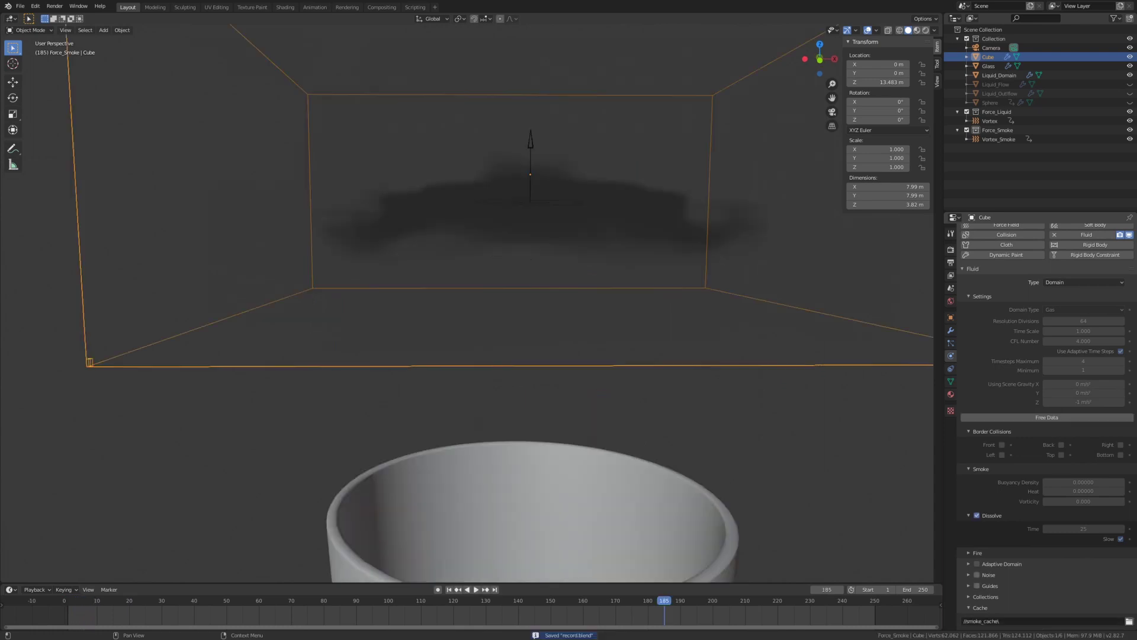
left_click(987, 575)
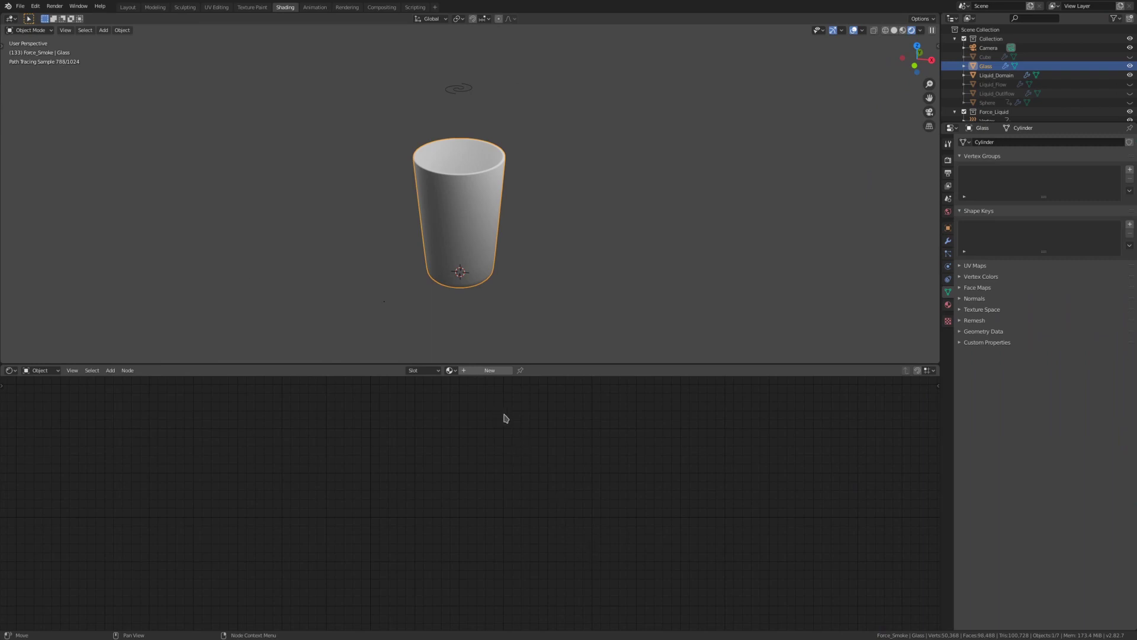
Step: Create a material named Glass for the glass object, set its transmission to 1 and lower its roughness
left_click(479, 371)
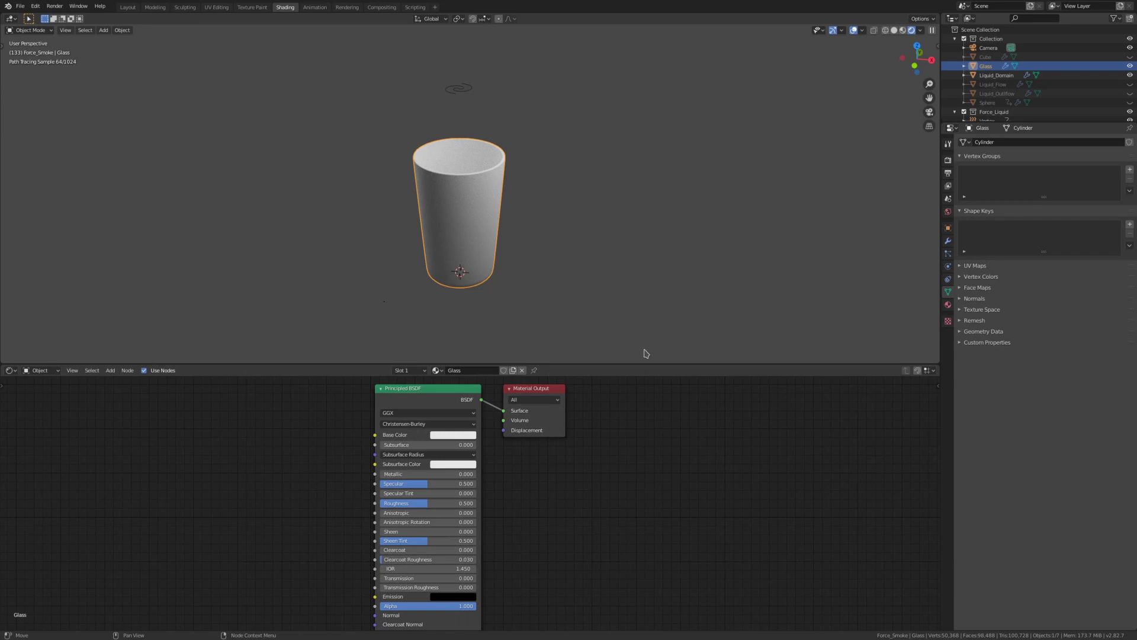
scroll(620, 275, "up", 4)
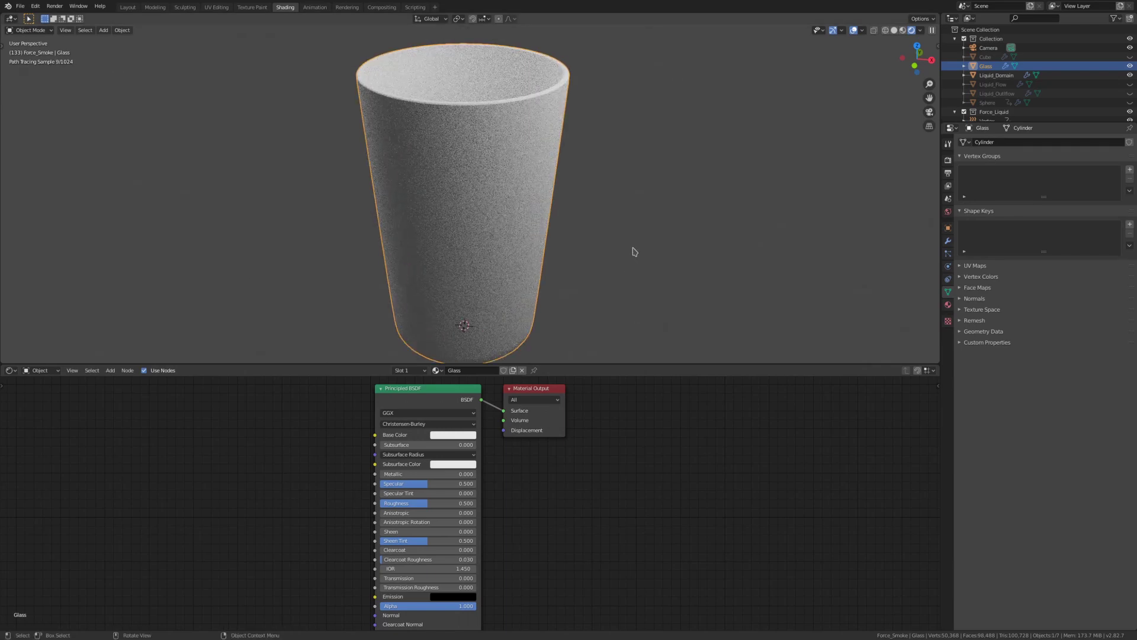
middle_click_drag(562, 545, 579, 528)
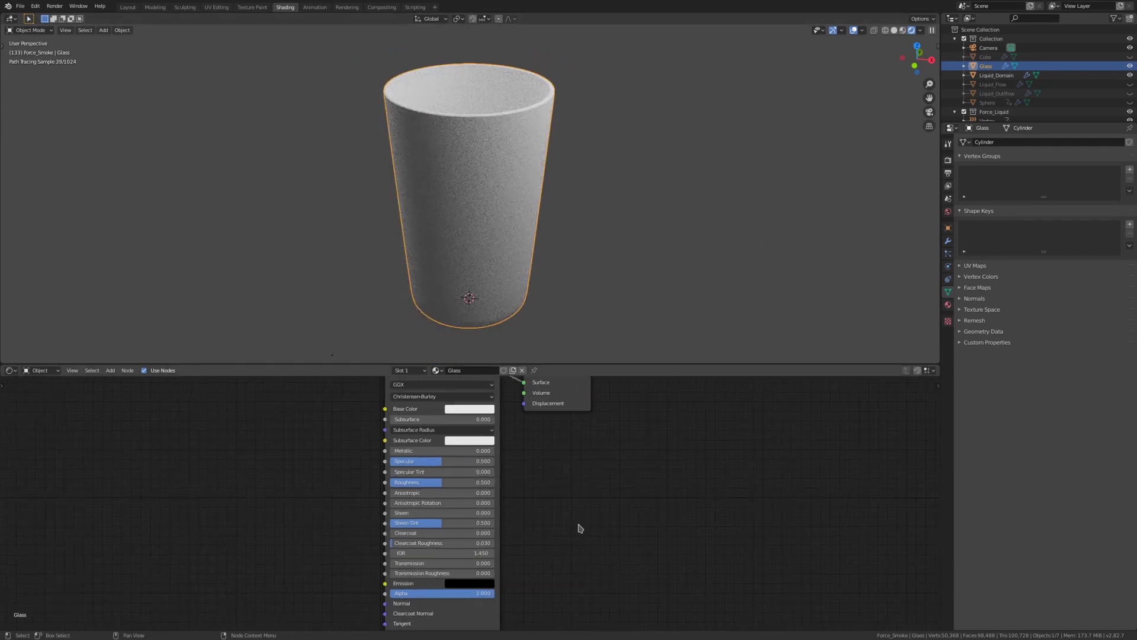
left_click_drag(399, 565, 504, 563)
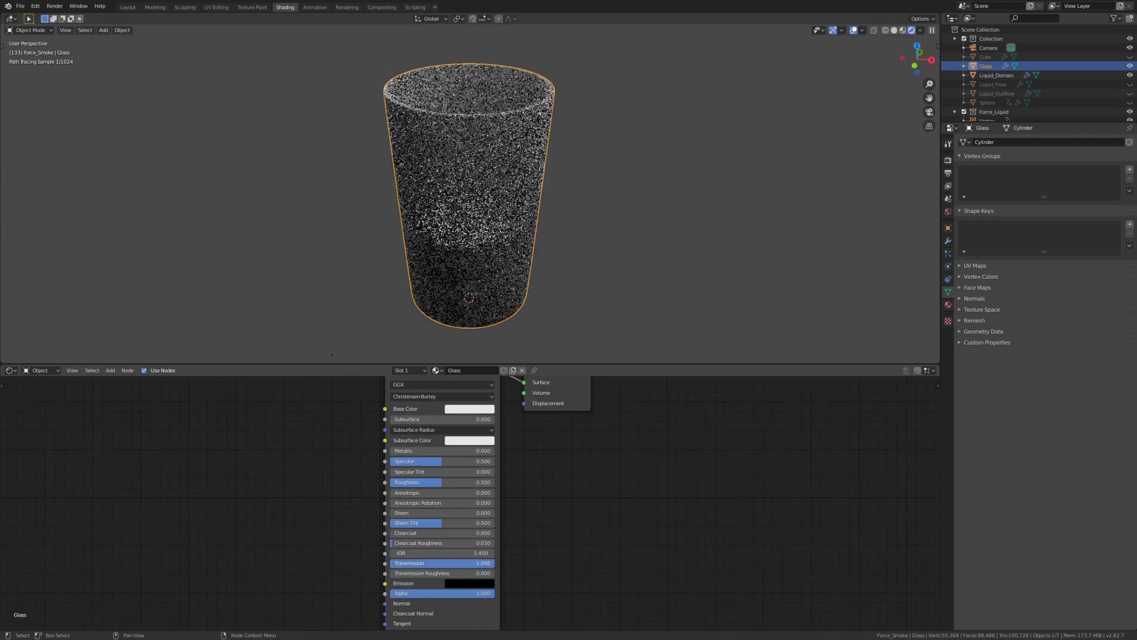
left_click_drag(450, 483, 407, 482)
left_click(400, 482)
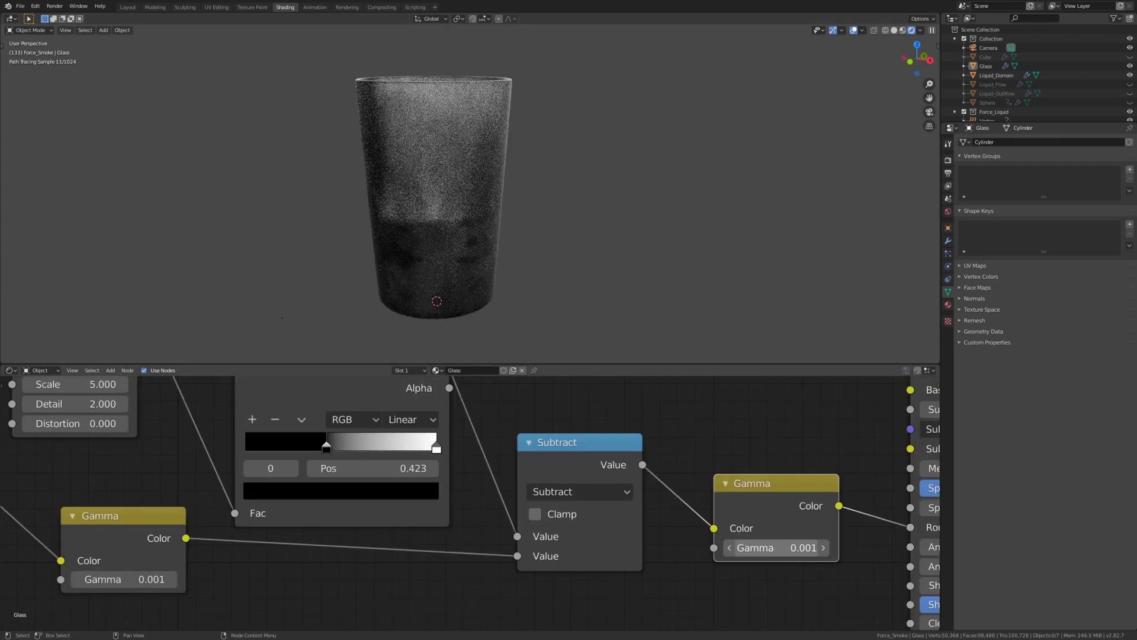
Step: Set the Gamma after Subtract to 10 and the Gamma before it to 2, with the ramp's white stop at about 0.986
type("10")
key("Return")
left_click_drag(436, 445, 433, 445)
left_click(149, 574)
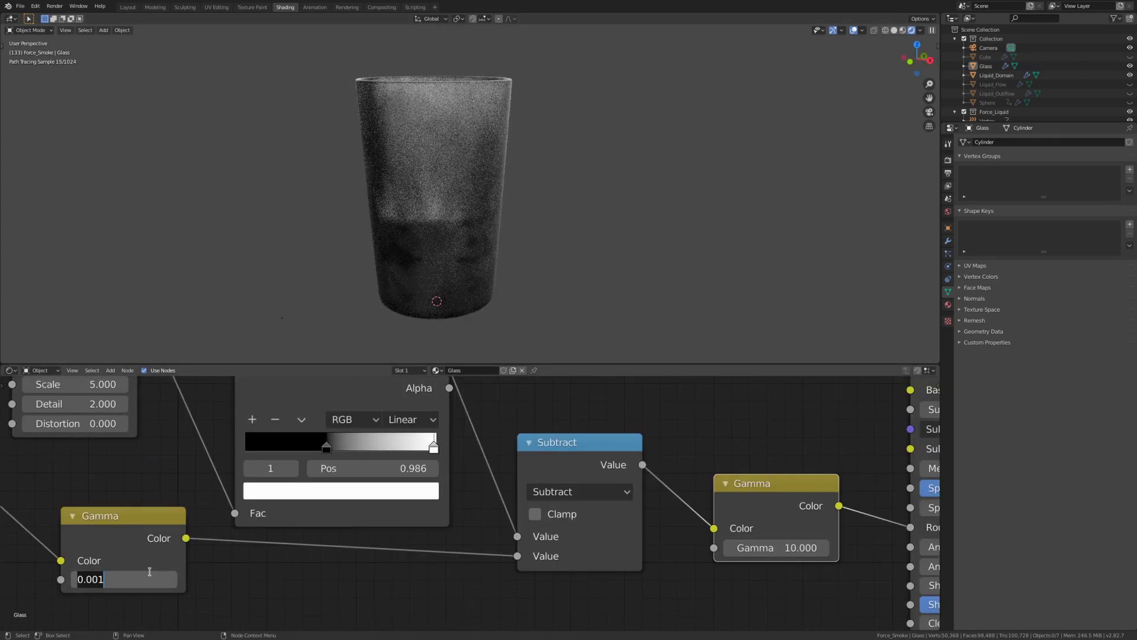
type("2")
key("Return")
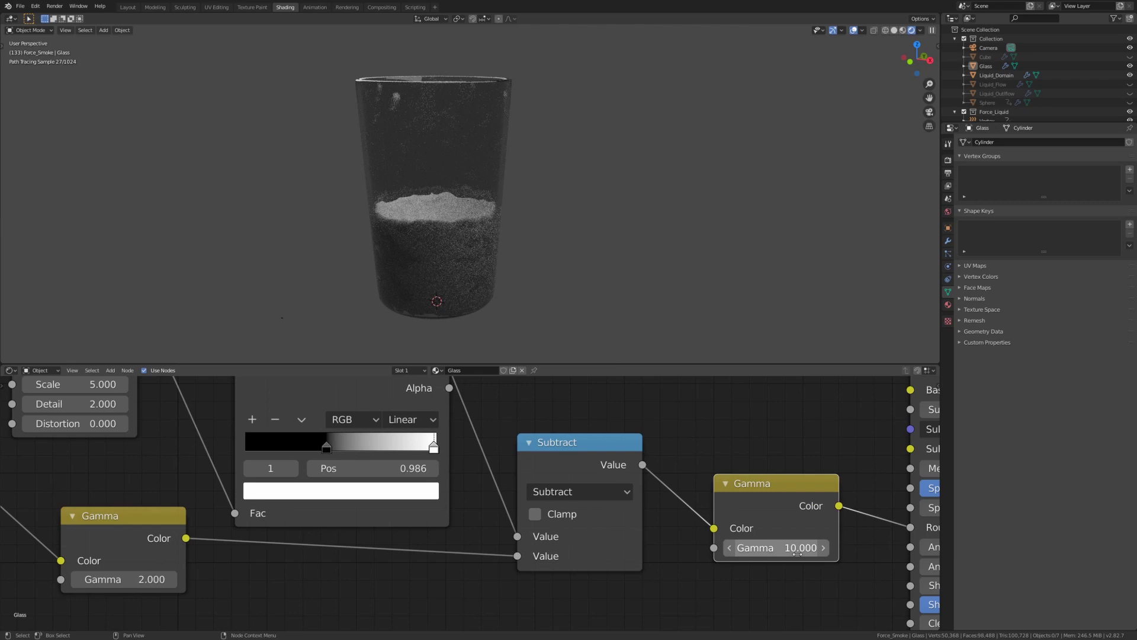
Step: Move the ramp's black stop to about 0.368, set the Gamma feeding Roughness to 2, and save the file
left_click(326, 446)
left_click_drag(776, 547, 790, 548)
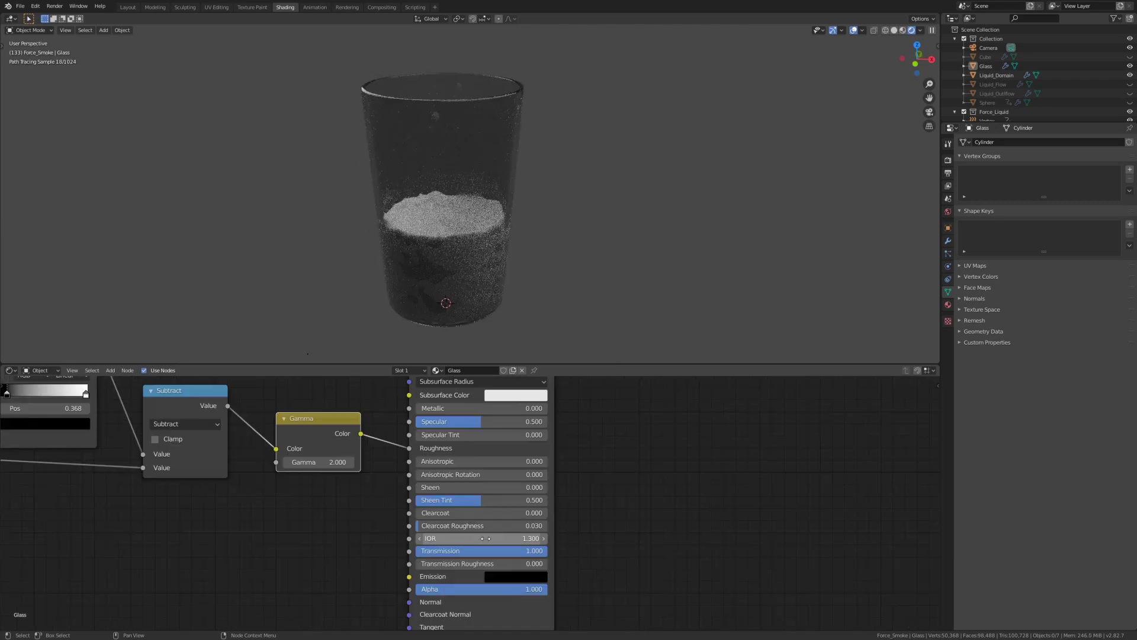
key("ctrl+s")
Step: Set the IOR of the Glass material's Principled BSDF to 1.5
left_click(502, 537)
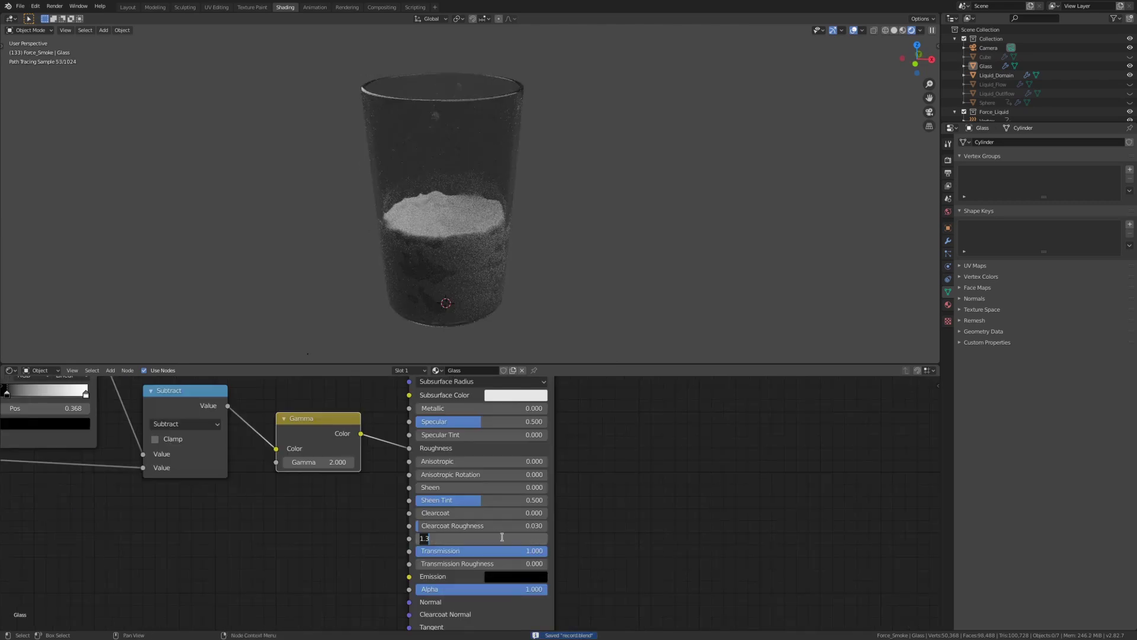
key("Return")
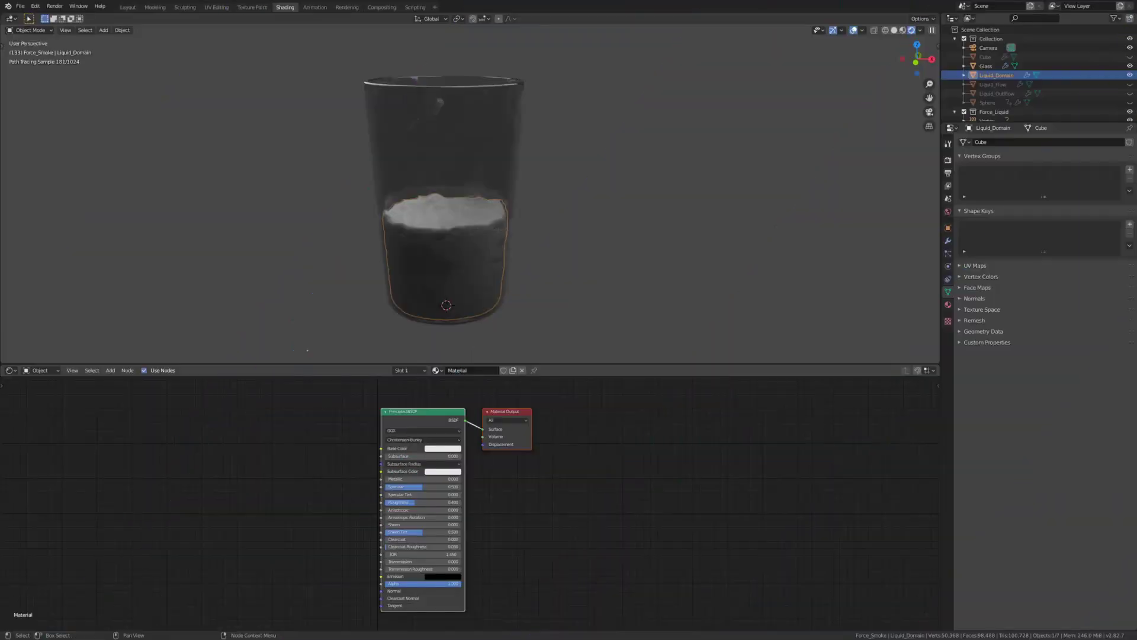
middle_click_drag(372, 480, 462, 478)
Step: Set the transmission of the Liquid_Domain's material to 1
scroll(467, 479, "up", 2)
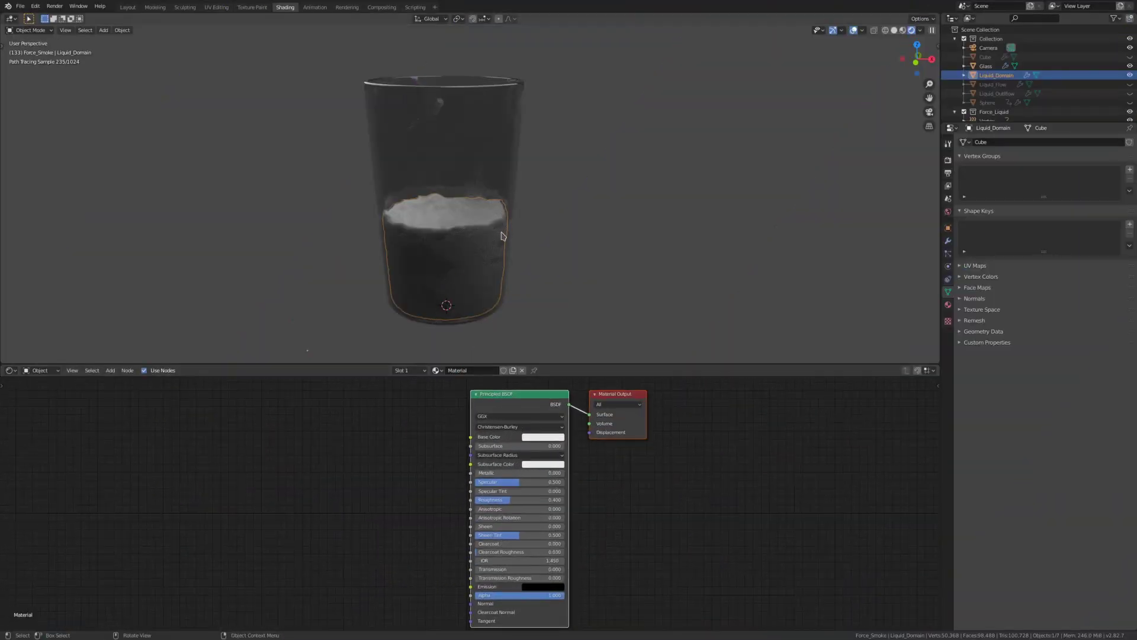
middle_click_drag(502, 232, 498, 261)
middle_click_drag(501, 572, 493, 542)
scroll(493, 543, "up", 1)
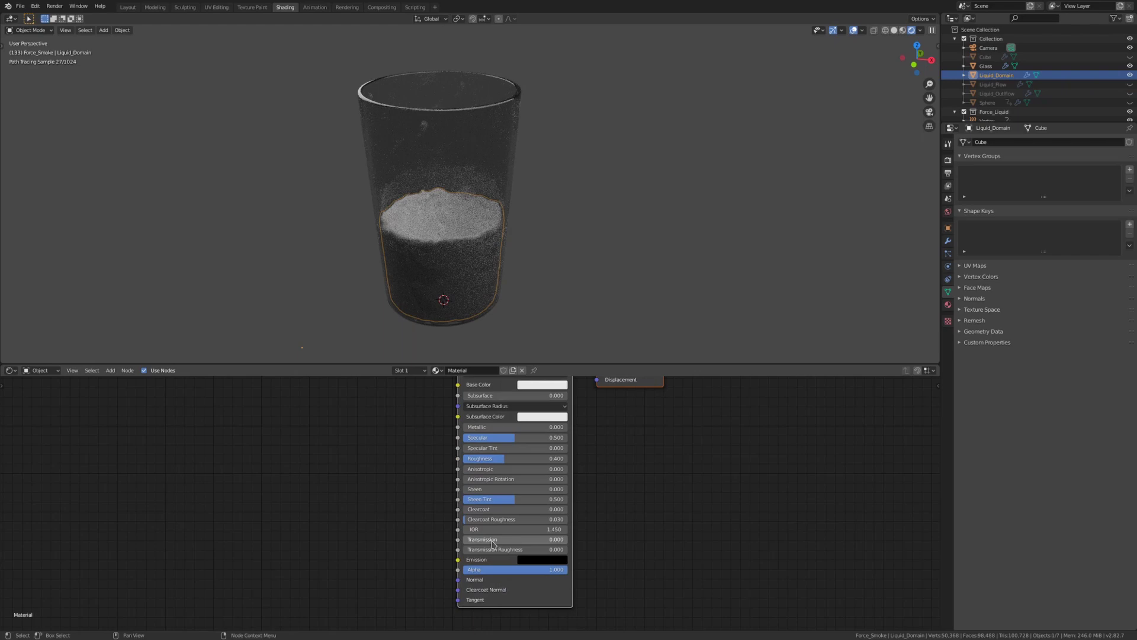
left_click(493, 539)
type("1")
key("Return")
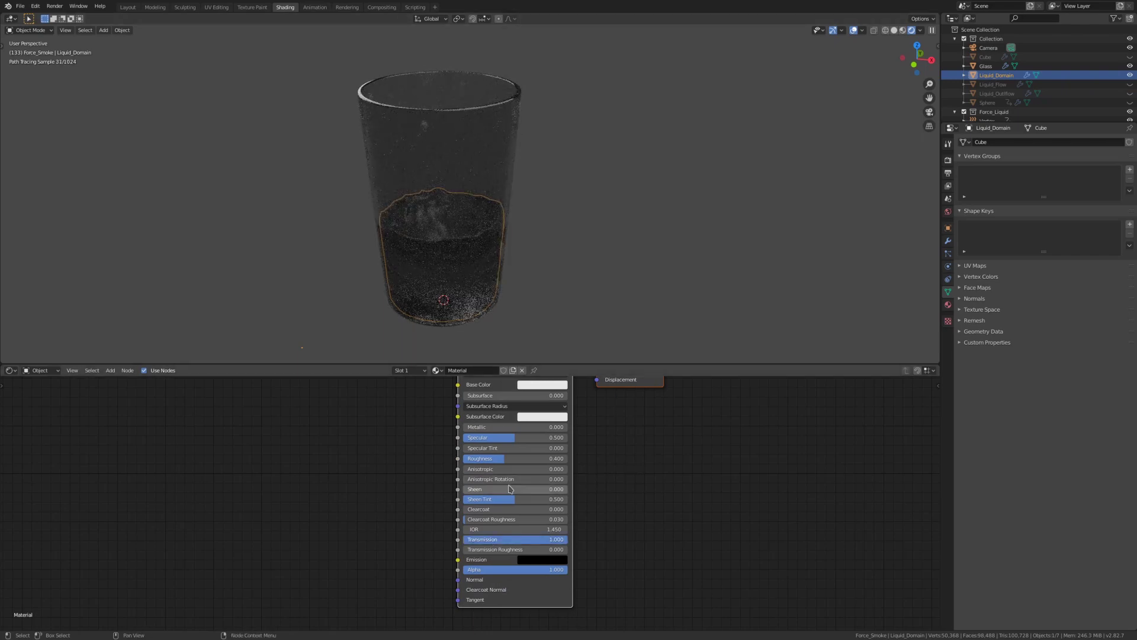
Step: Set the Liquid_Domain material's roughness to 0.05 and its IOR to 1.33
left_click(492, 459)
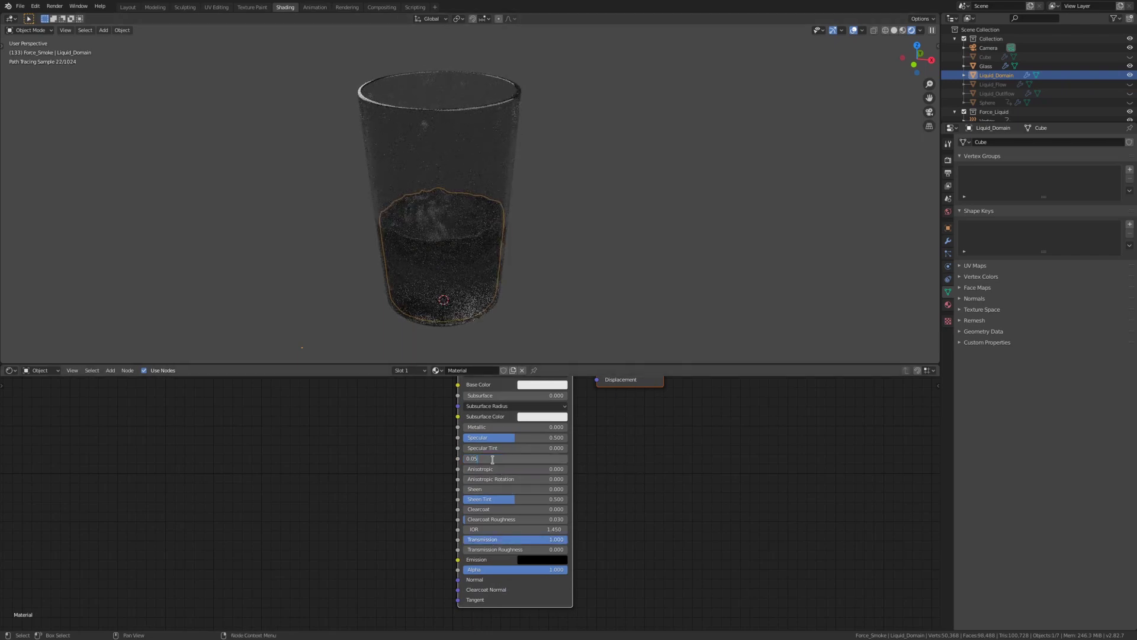
type("0.05")
key("Return")
left_click(527, 532)
type("1.33")
key("Return")
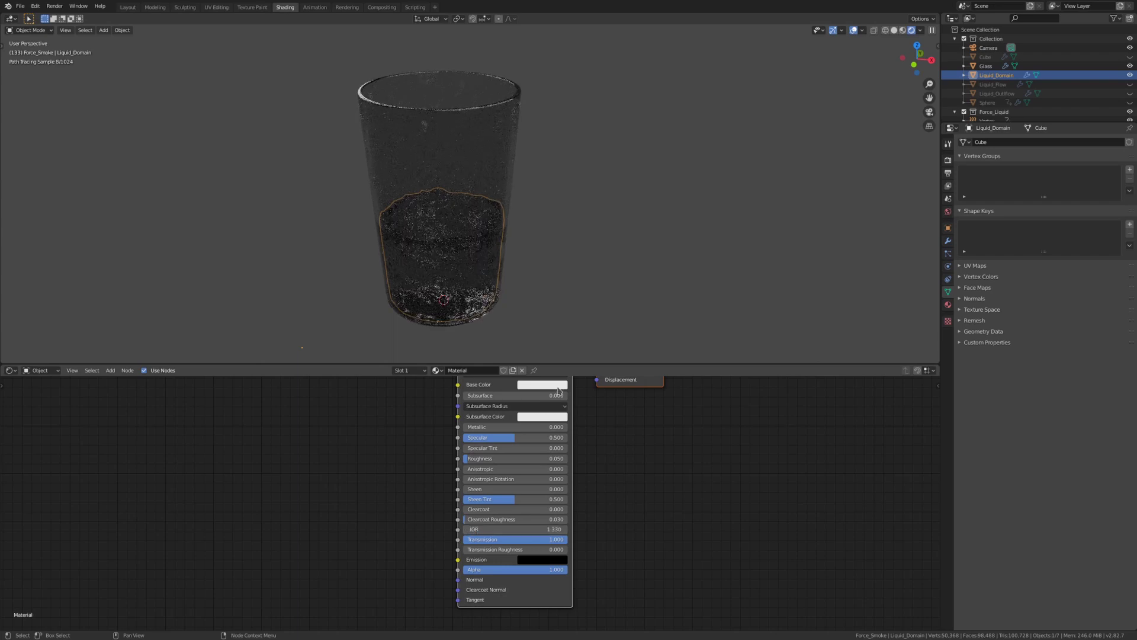
Step: Change the liquid material's base color to brown
middle_click_drag(628, 198, 626, 255)
left_click(542, 388)
left_click_drag(562, 302, 554, 266)
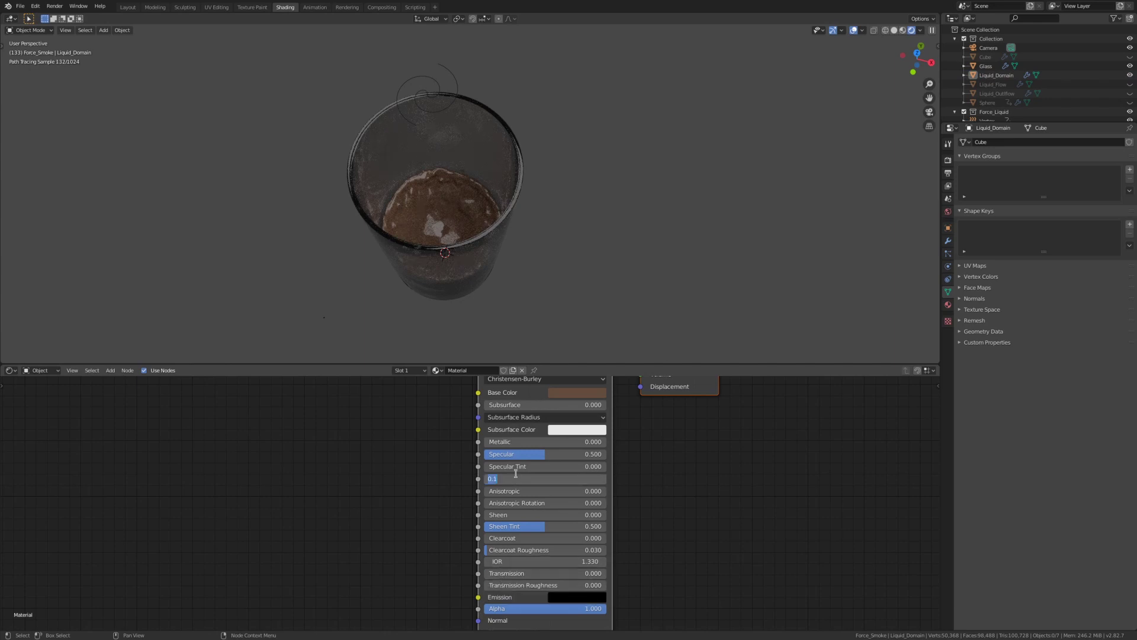
Step: Set the liquid material's roughness to 0.05 and its transmission to 1
type(".05")
key("Return")
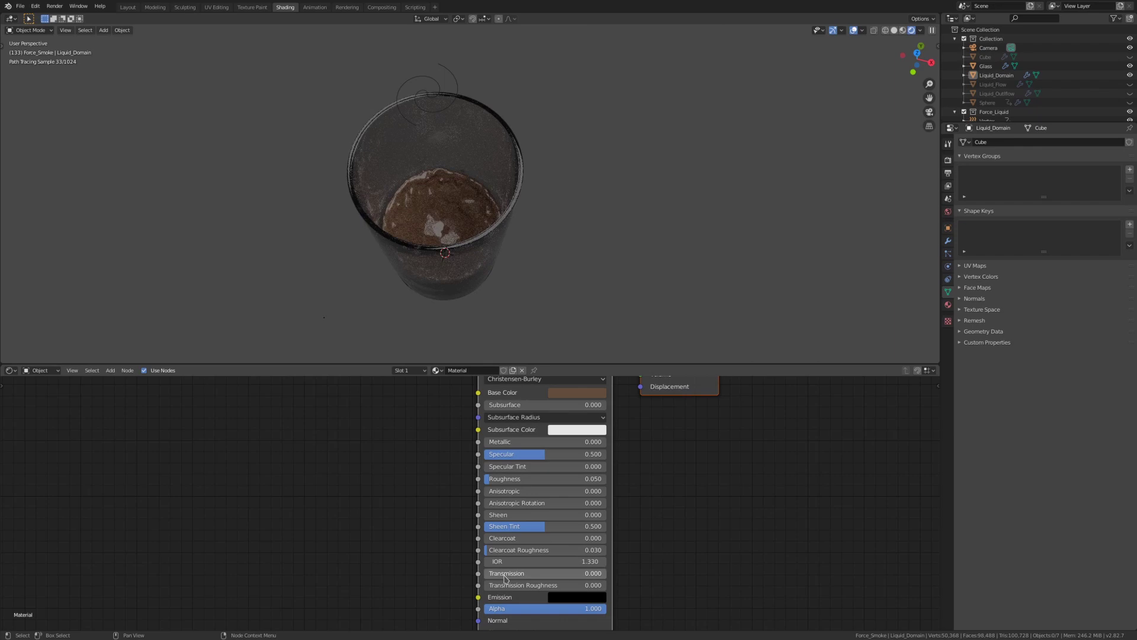
left_click_drag(509, 575, 607, 577)
Step: Change the liquid material's base color to a pale pink at full brightness
middle_click_drag(582, 279, 594, 198)
middle_click_drag(577, 391, 570, 428)
left_click(570, 430)
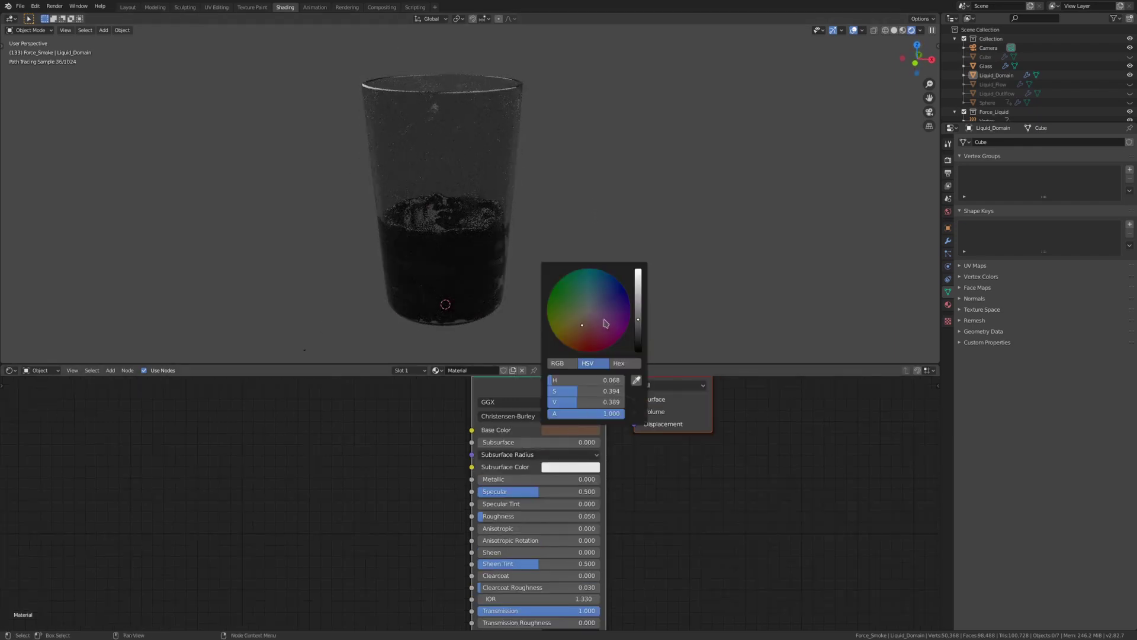
left_click(593, 312)
left_click_drag(638, 318, 638, 268)
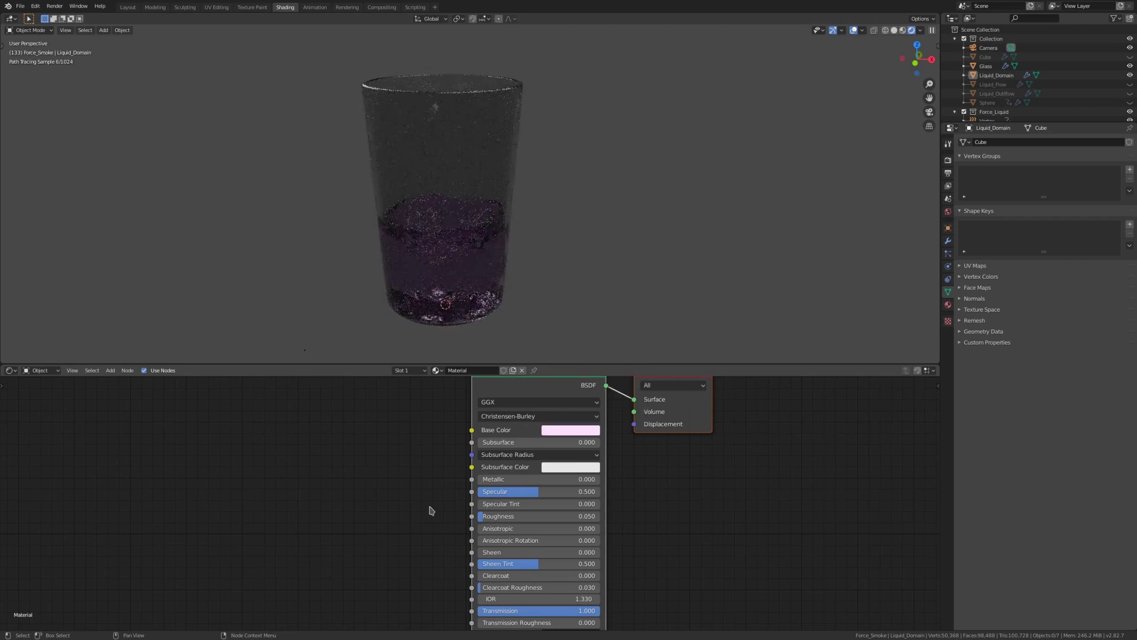
Step: Add a Gradient Texture node to the liquid material, set its type to Easing, and place it well before the Principled BSDF
key("shift+a")
left_click(265, 434)
type("gra")
key("Return")
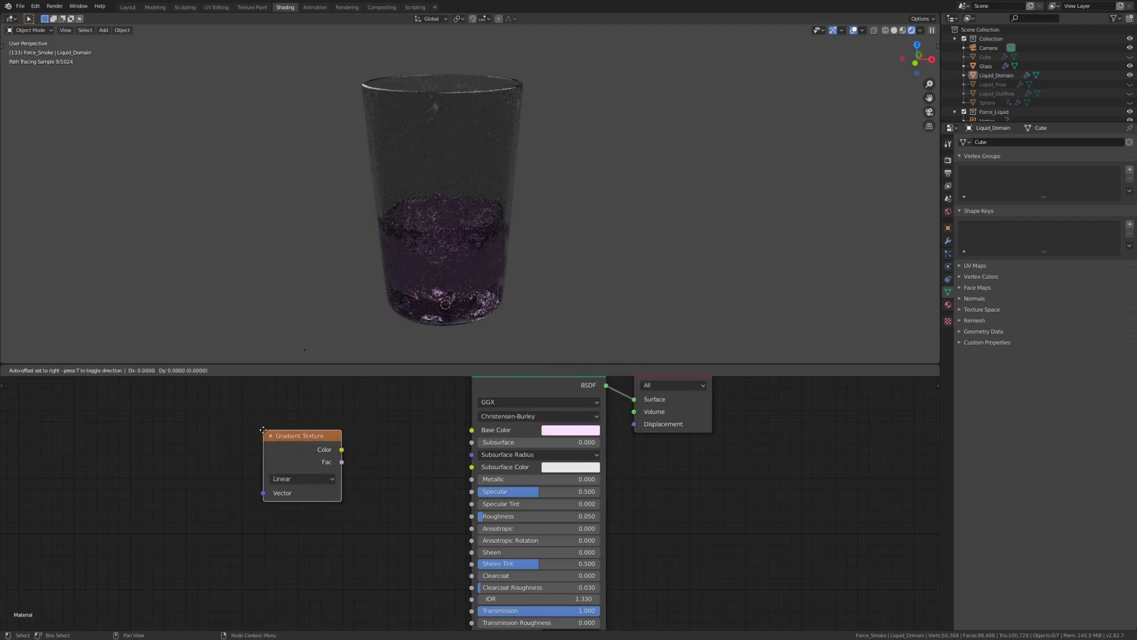
left_click(265, 434)
scroll(279, 463, "up", 3)
left_click(281, 472)
left_click(249, 524)
scroll(246, 527, "down", 5)
middle_click_drag(158, 551, 318, 543)
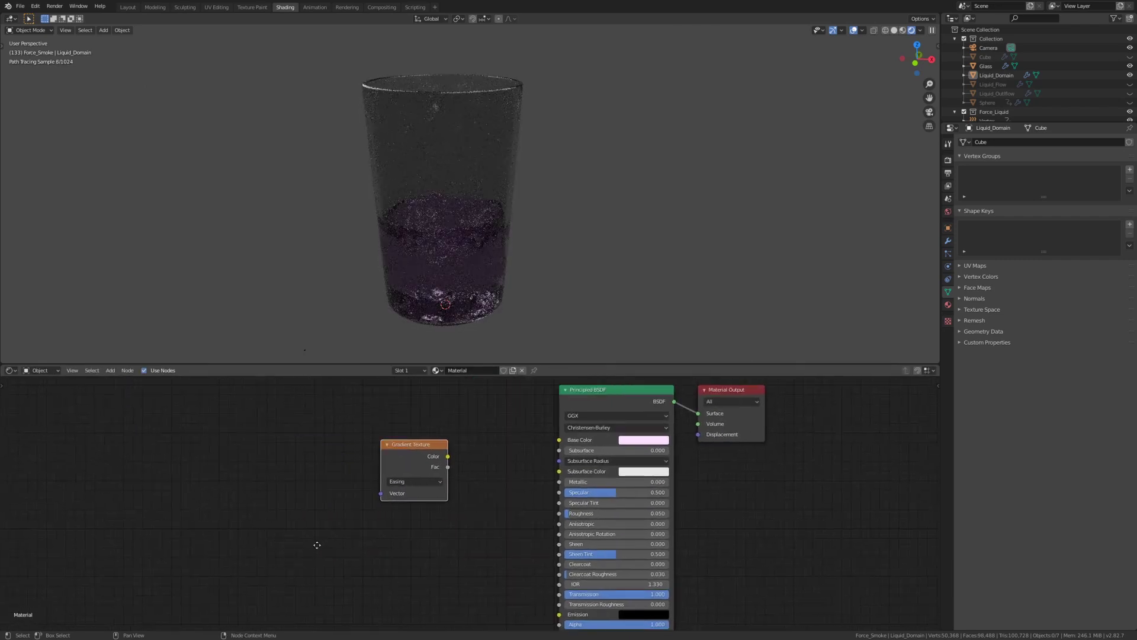
left_click_drag(395, 457, 290, 490)
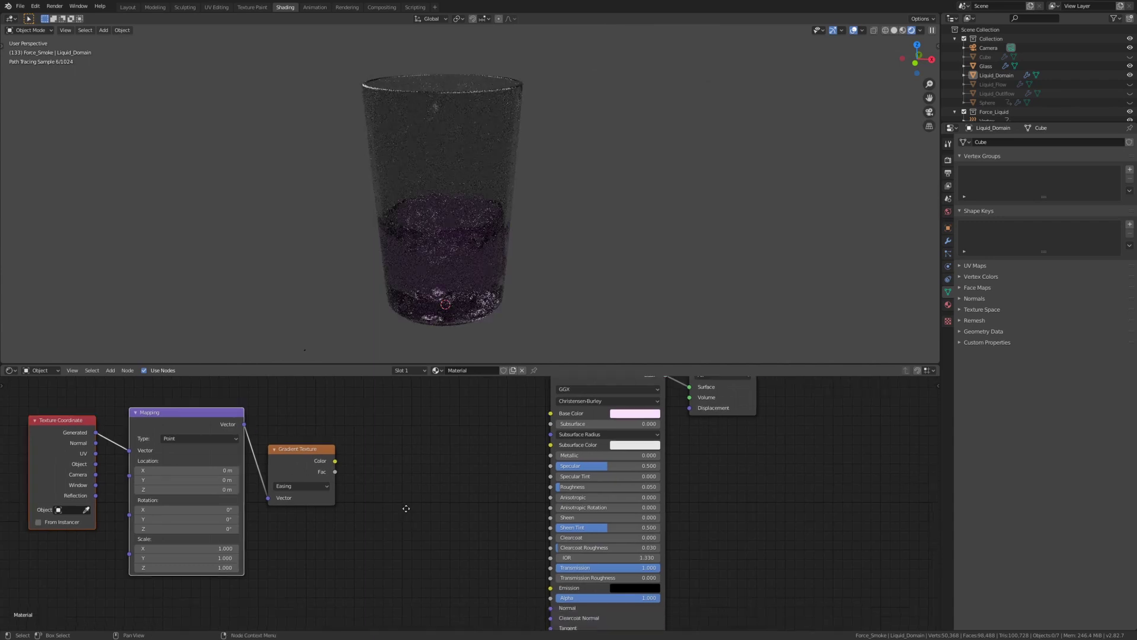
Step: Add a MixRGB node between the Gradient Texture and the Principled BSDF
key("shift+a")
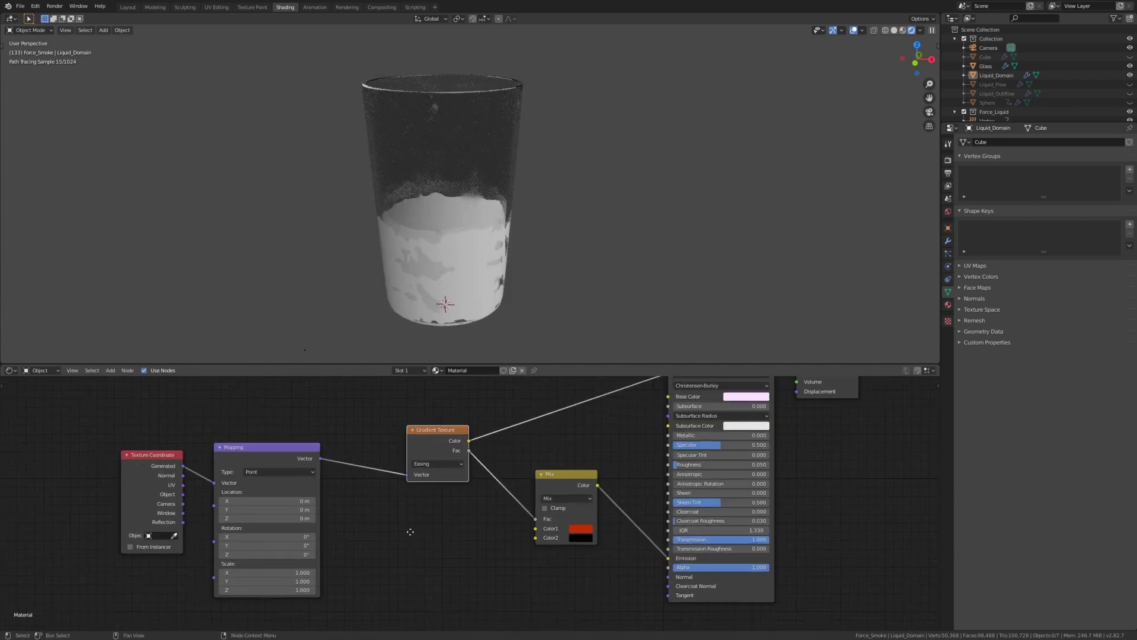
middle_click_drag(410, 531, 431, 501)
scroll(440, 496, "up", 1)
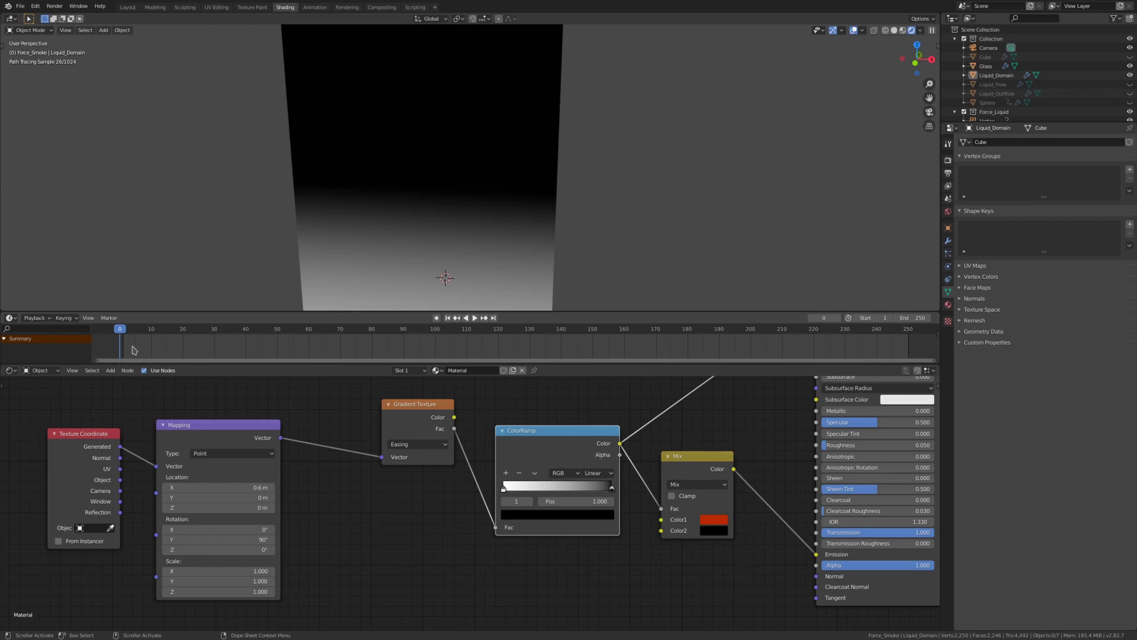
Step: Go to about frame 50 and insert a keyframe in the liquid material
left_click_drag(124, 332, 277, 332)
key("i")
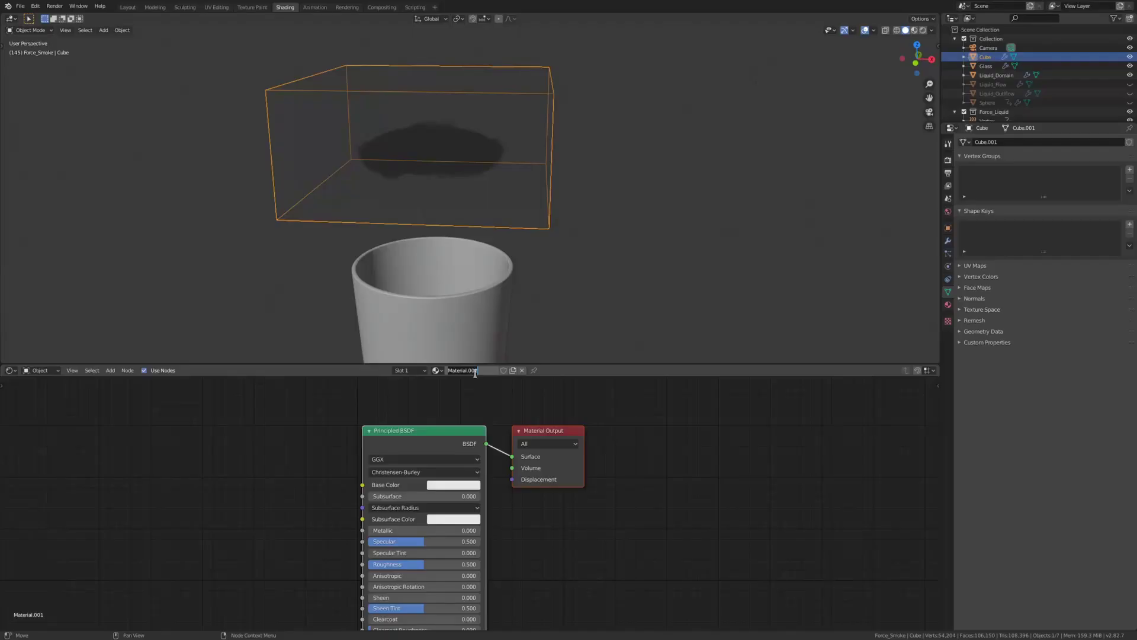
Step: Name the smoke cube's material "cloud" and add a Principled Volume node to it
type("d")
key("Return")
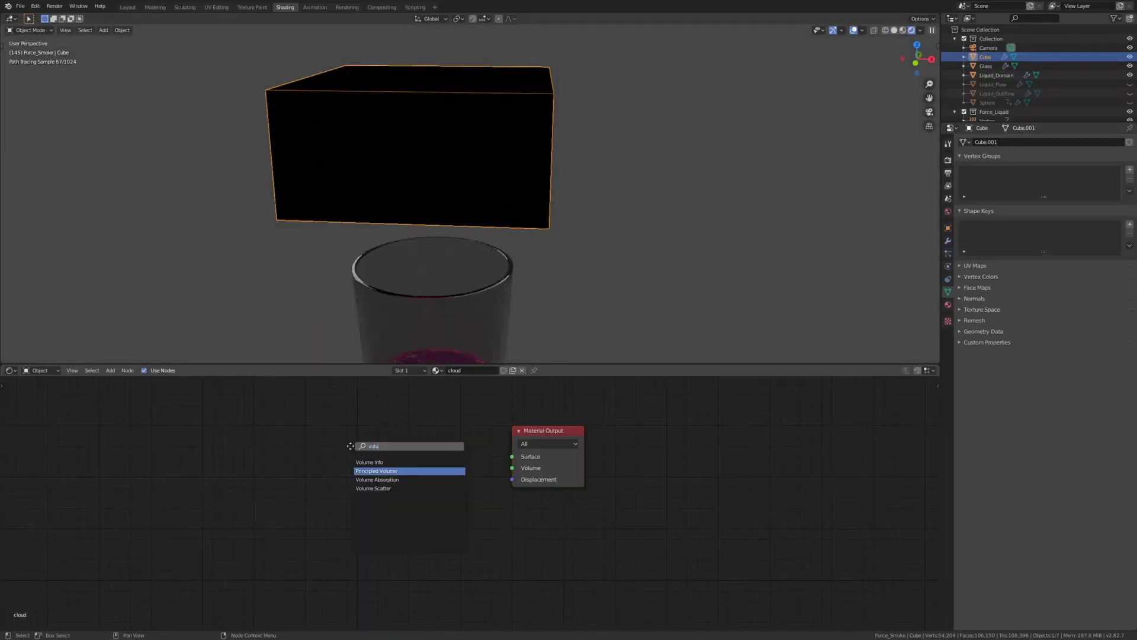
left_click(376, 471)
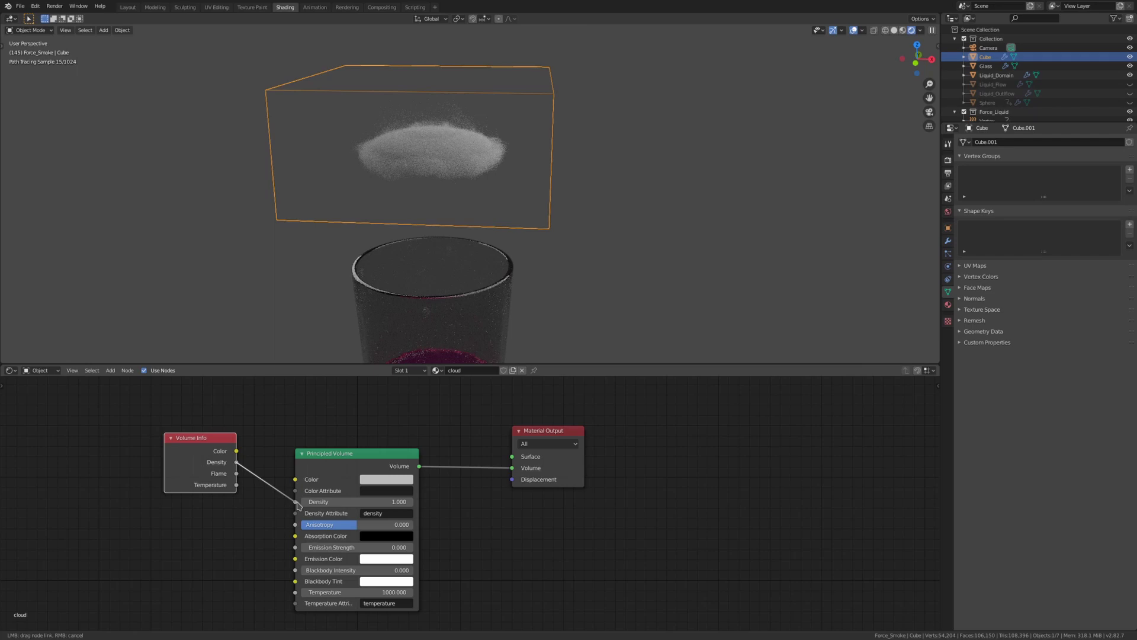
Step: Route the Volume Info density into the Principled Volume's density through a new Math node and change that node's operation
left_click_drag(297, 504, 296, 502)
left_click_drag(188, 478, 136, 506)
key("shift+a")
type("smath")
key("Return")
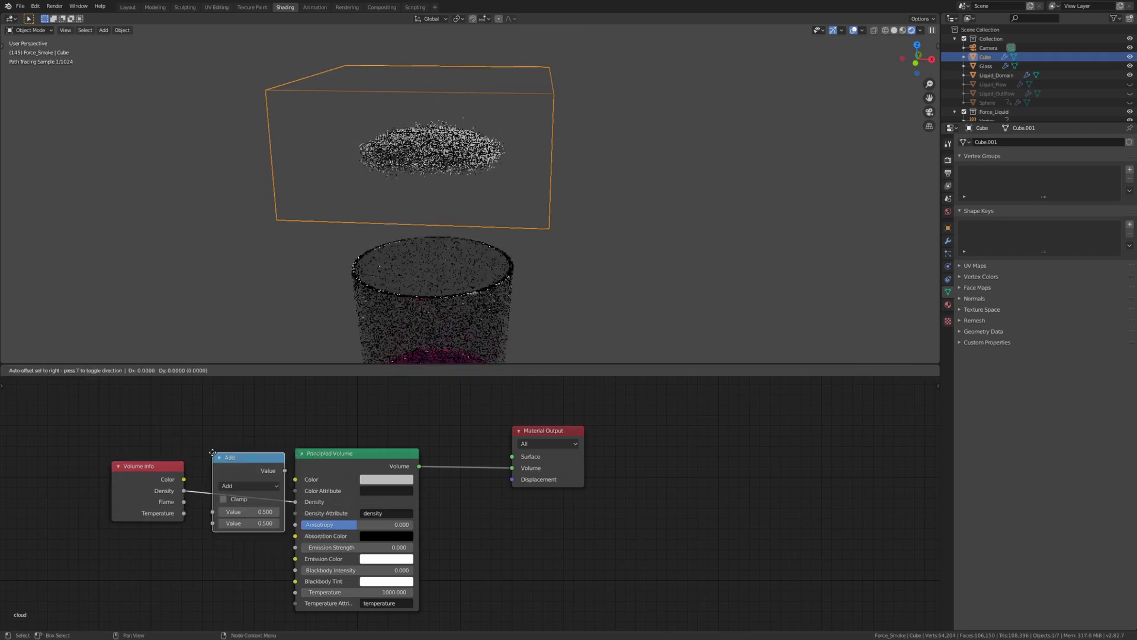
left_click(212, 452)
scroll(260, 504, "up", 1)
left_click(206, 479)
left_click(202, 348)
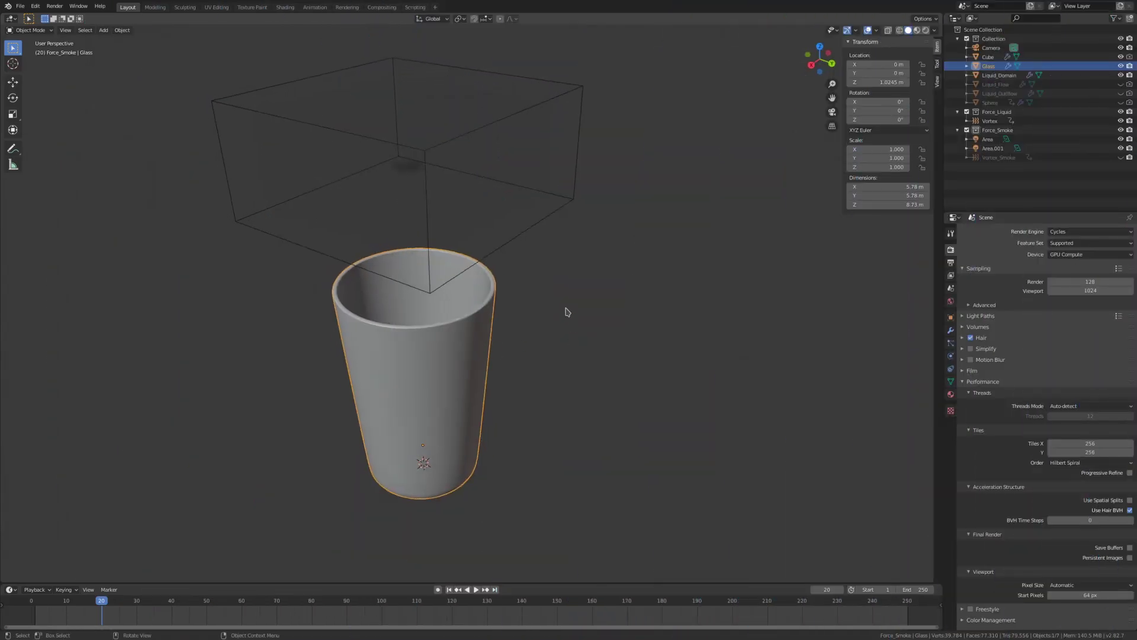
Step: Go to frame 100, add a mesh circle, and raise it along Z to about 12.64 m, at the underside of the smoke
left_click(552, 289)
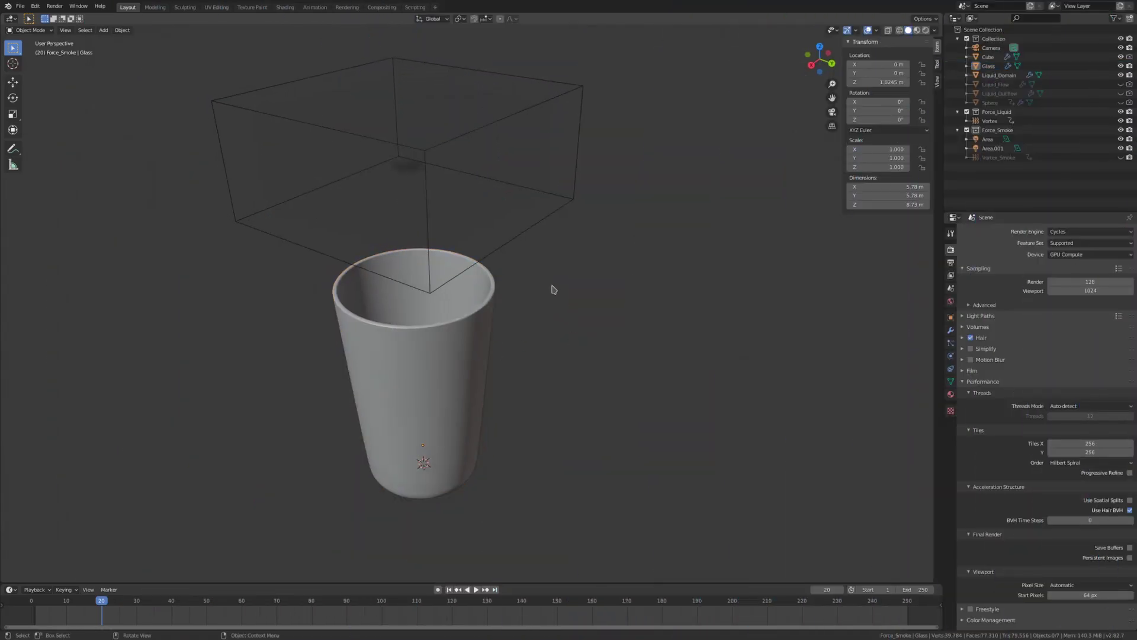
left_click(382, 604)
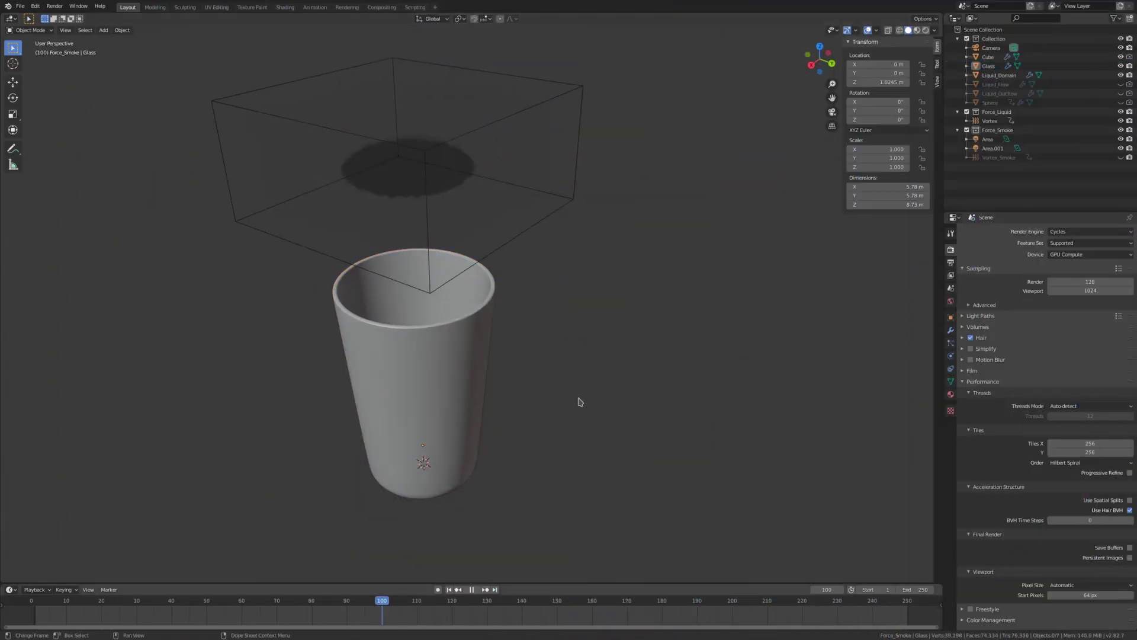
middle_click_drag(578, 399, 602, 371)
key("shift+a")
mouse_move(602, 370)
left_click(632, 386)
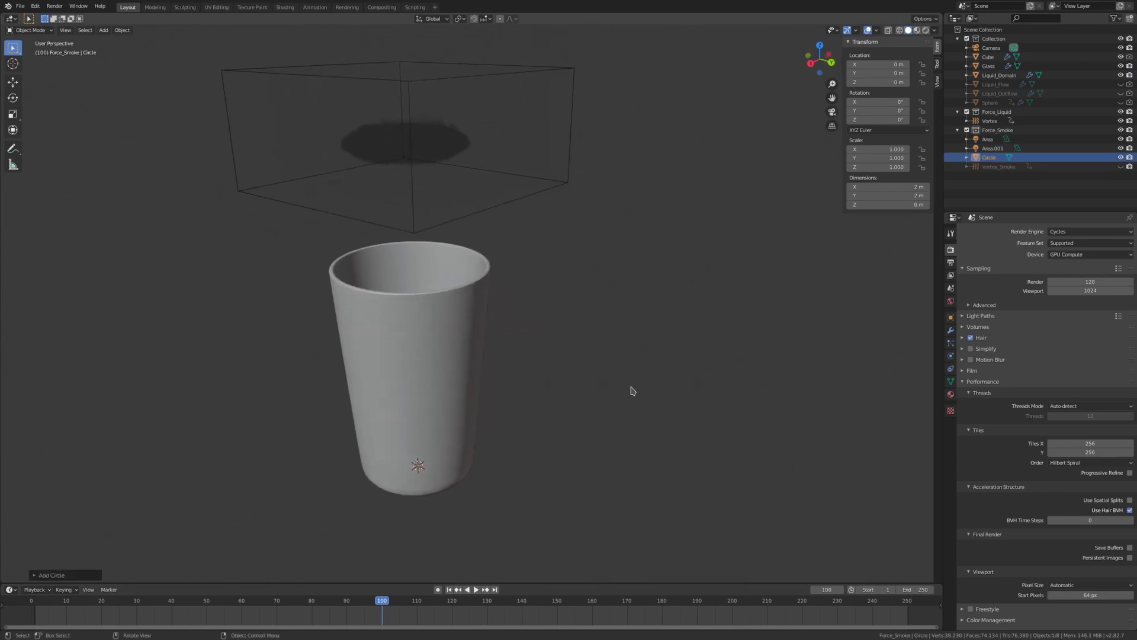
key("g")
key("z")
left_click(611, 77)
scroll(499, 332, "up", 6)
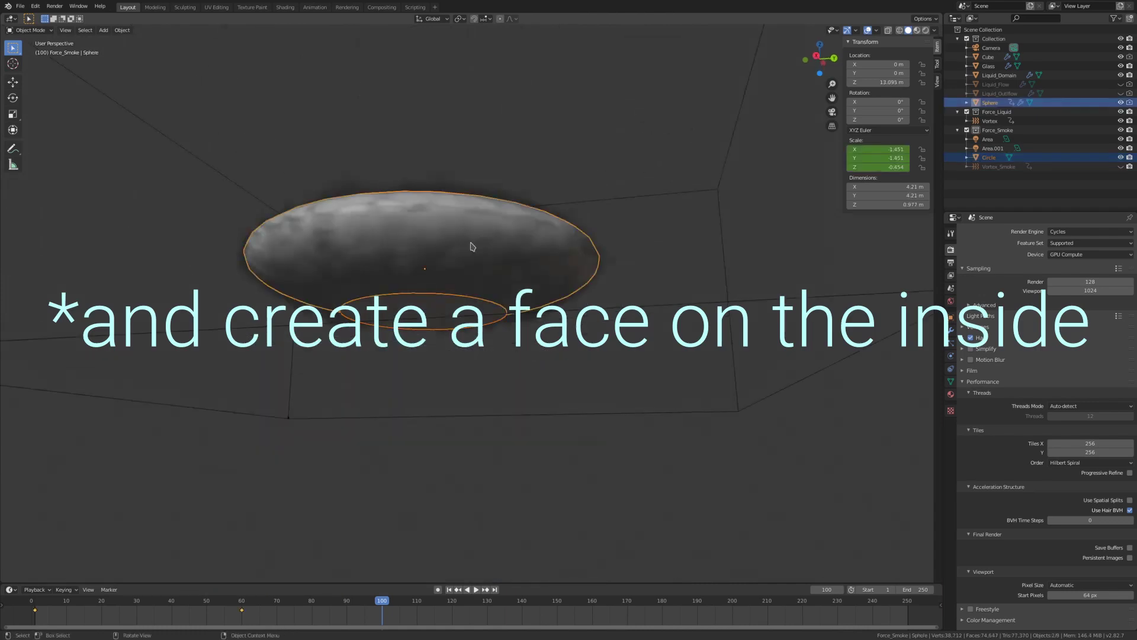
Step: Parent the circle to the Sphere with Object (Keep Transform) and play the animation to check that it follows
key("ctrl+p")
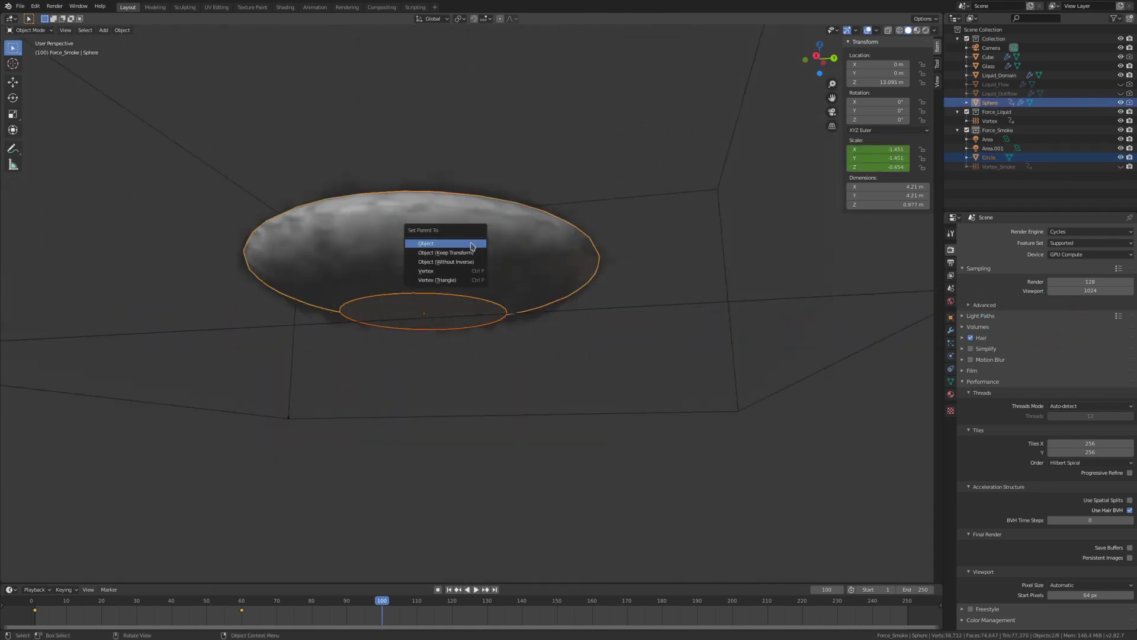
left_click(470, 255)
left_click_drag(65, 605, 63, 604)
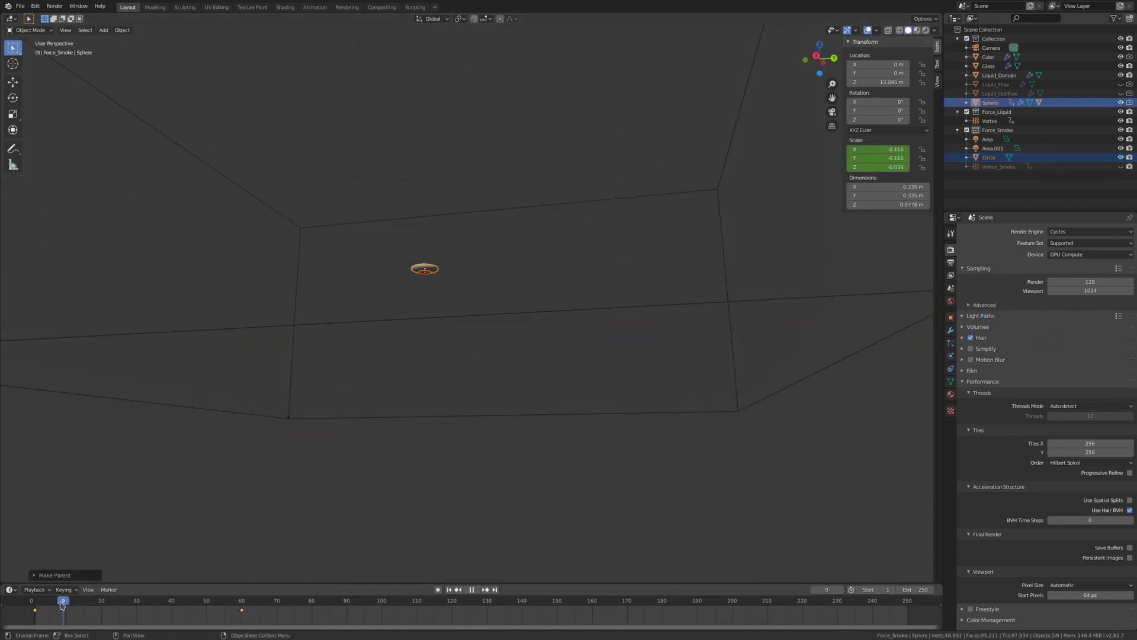
key("space")
Step: Add a particle system to the circle beneath the smoke
left_click(444, 304)
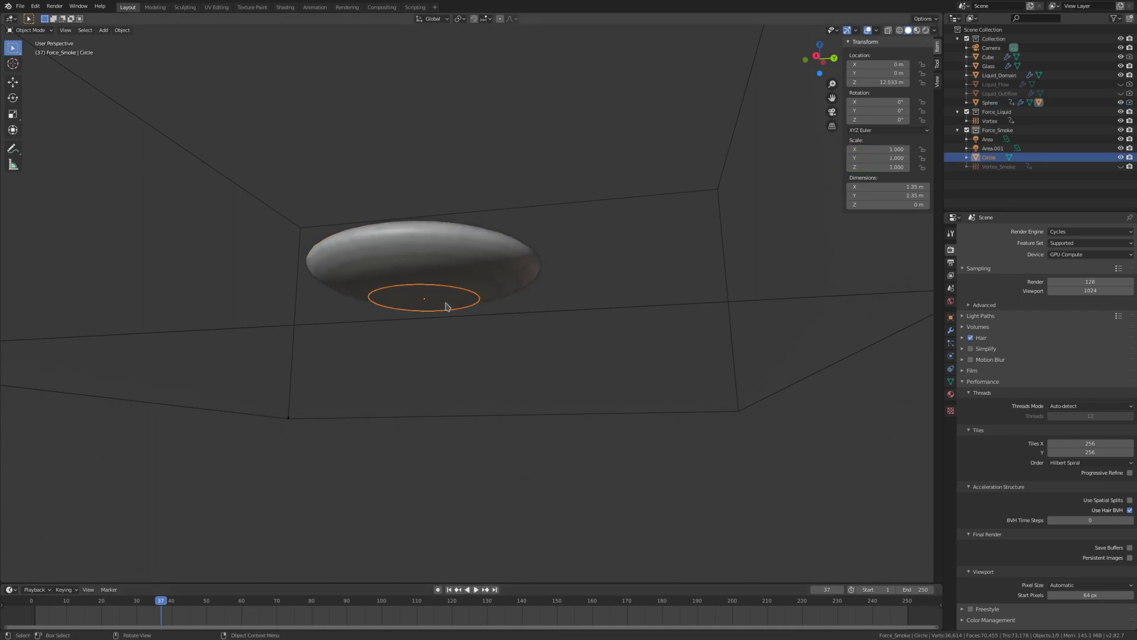
left_click(950, 343)
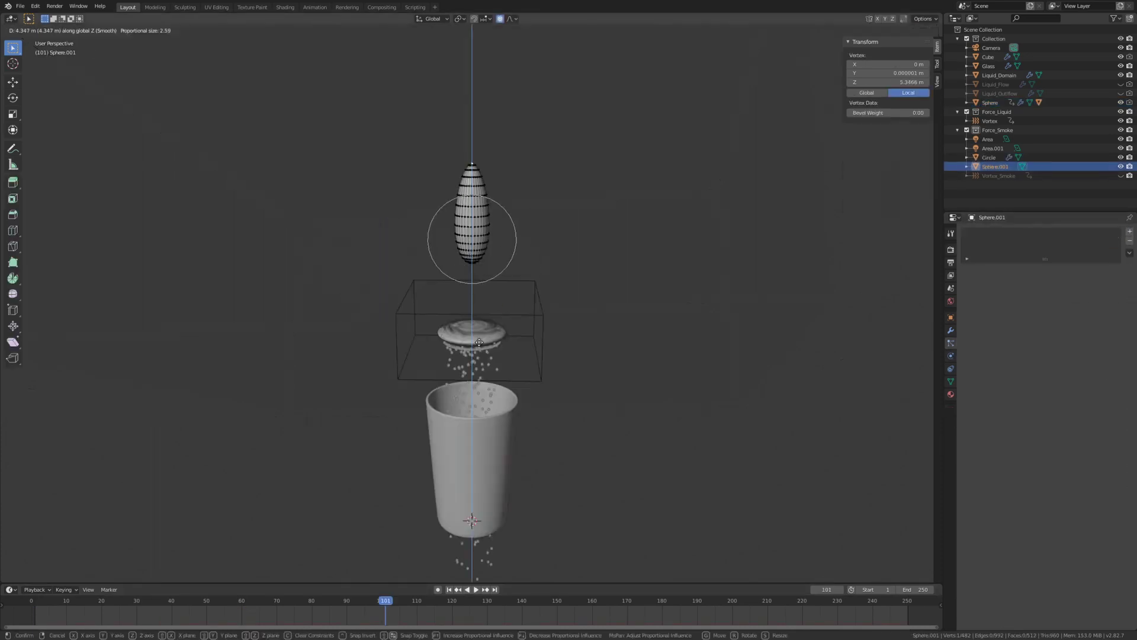
key("ctrl+2")
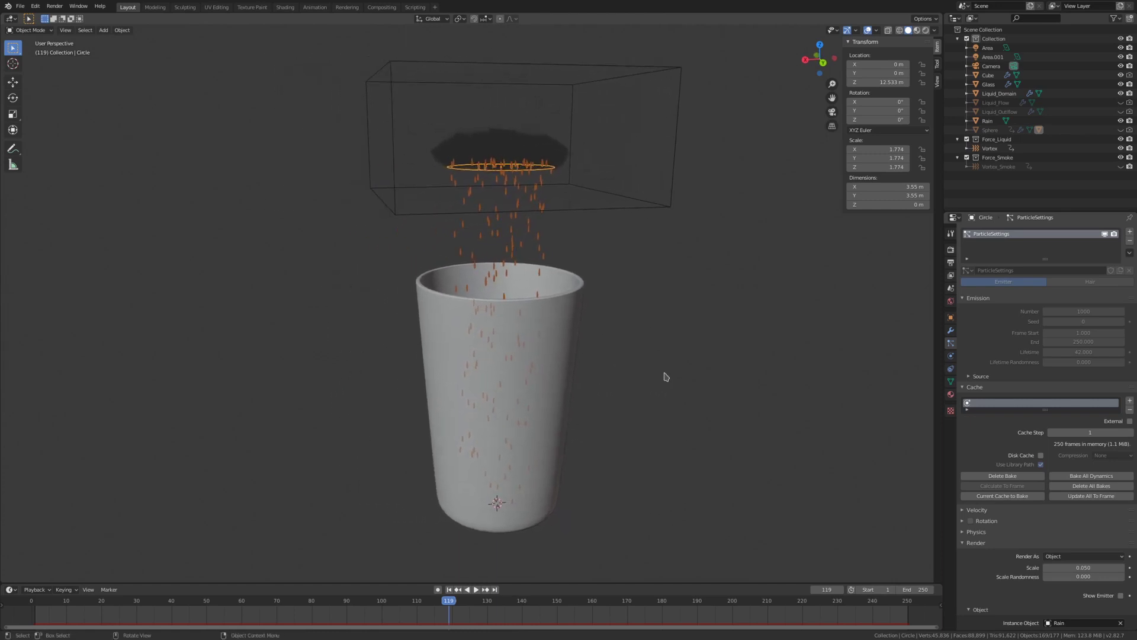
Step: Add a second particle system to the circle with a particle number of 30 and a lifetime of 1
left_click(1130, 232)
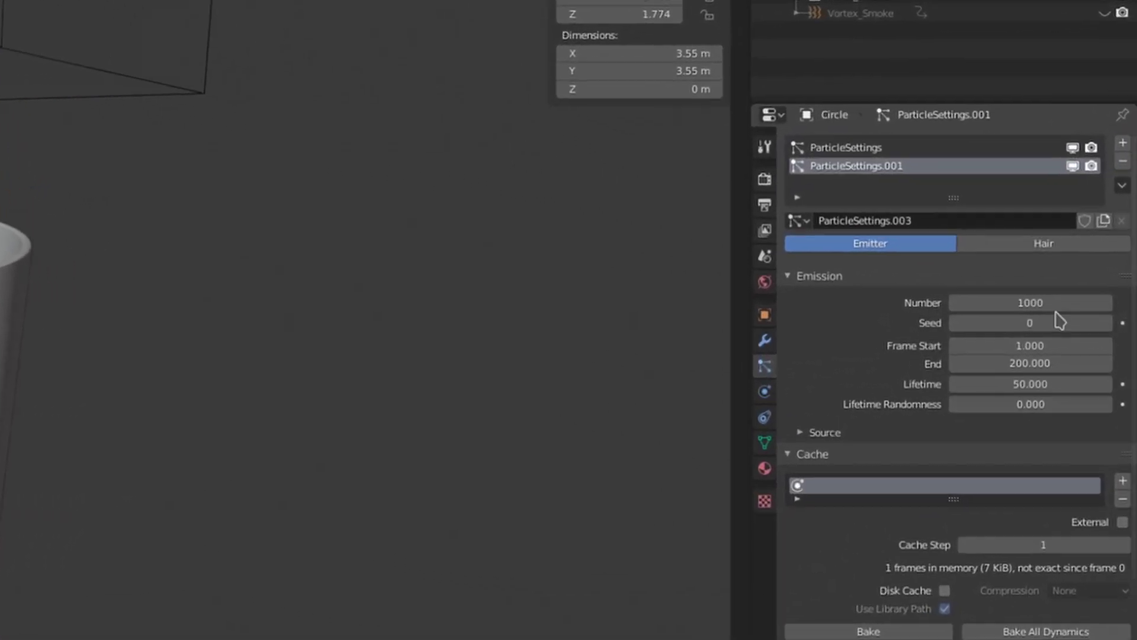
left_click(1048, 305)
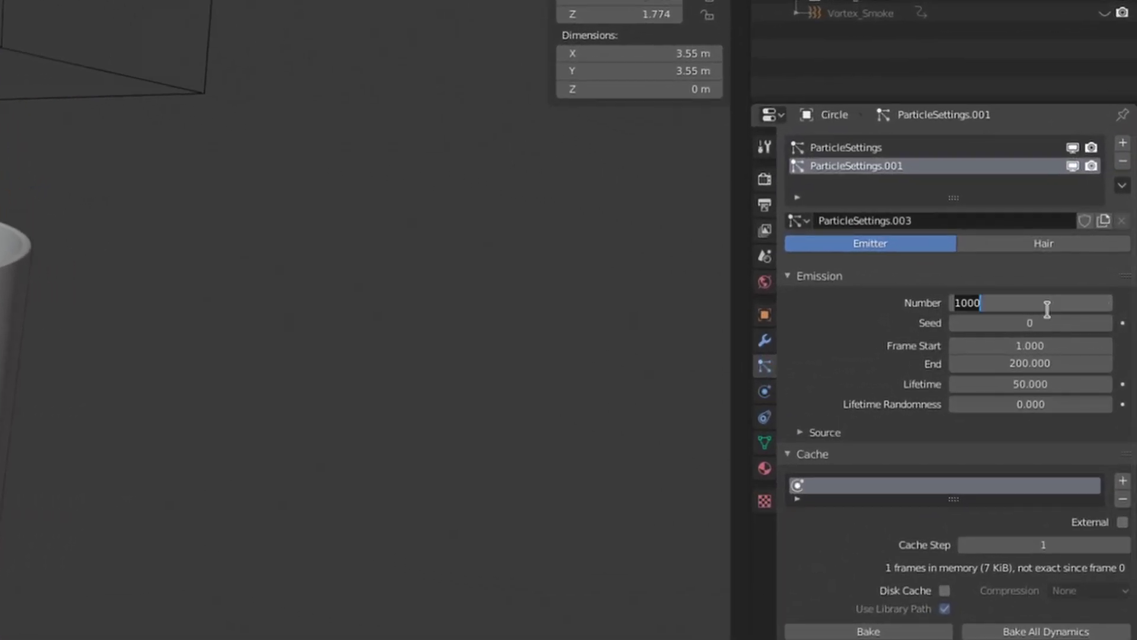
key("Return")
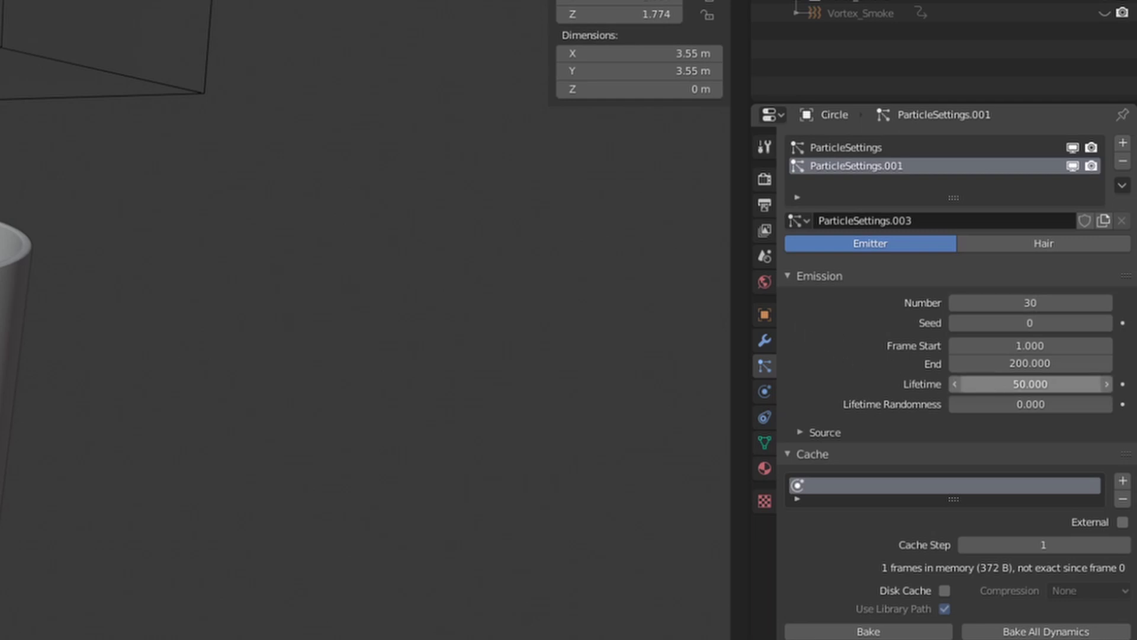
left_click(993, 386)
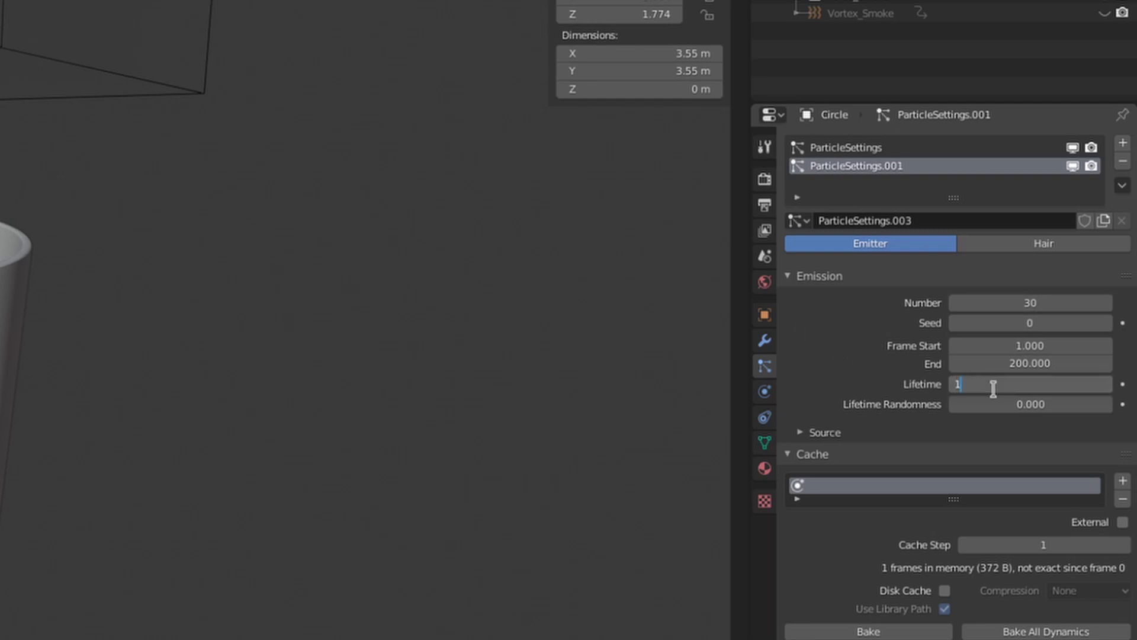
key("Return")
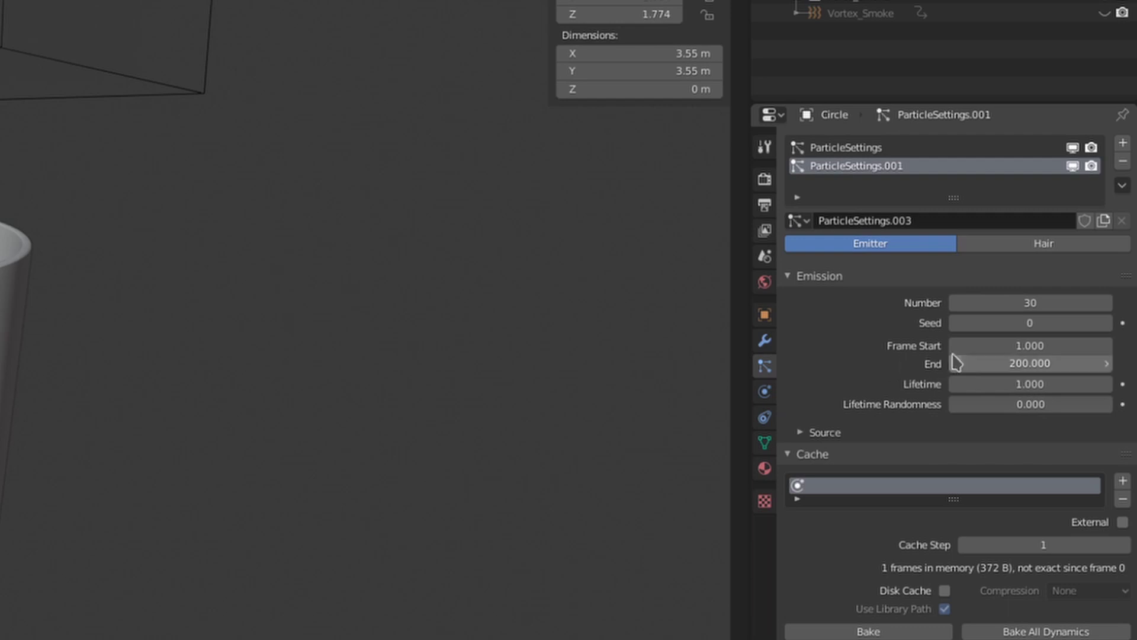
Step: Set the second particle system's emission to start at frame 60 and end at frame 230
left_click(1004, 345)
type("60")
key("Tab")
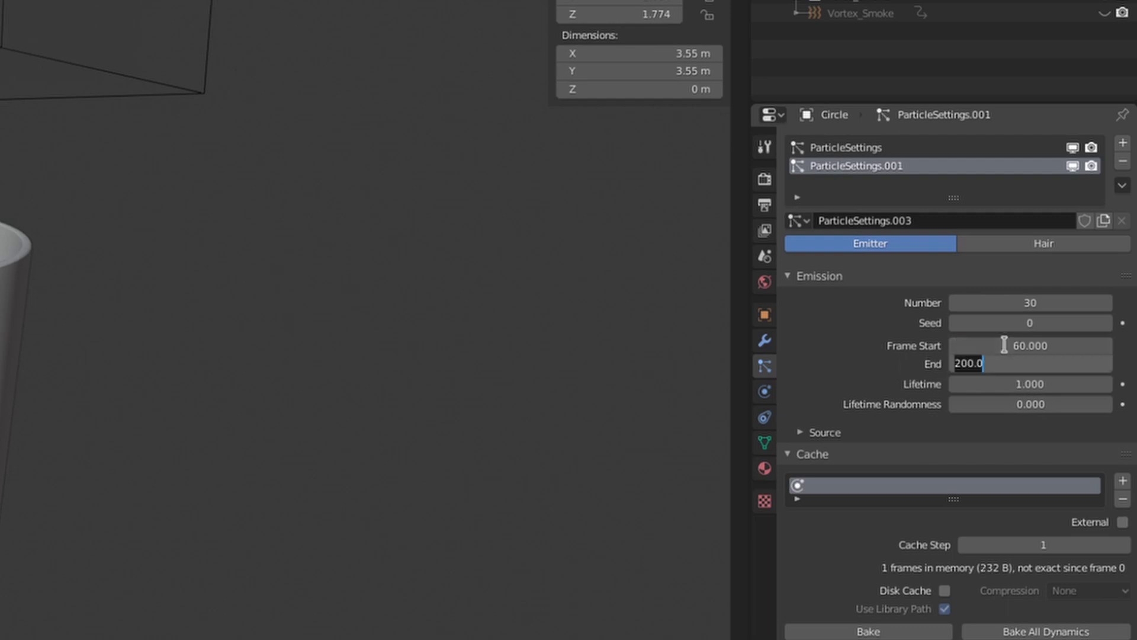
type("230")
key("Return")
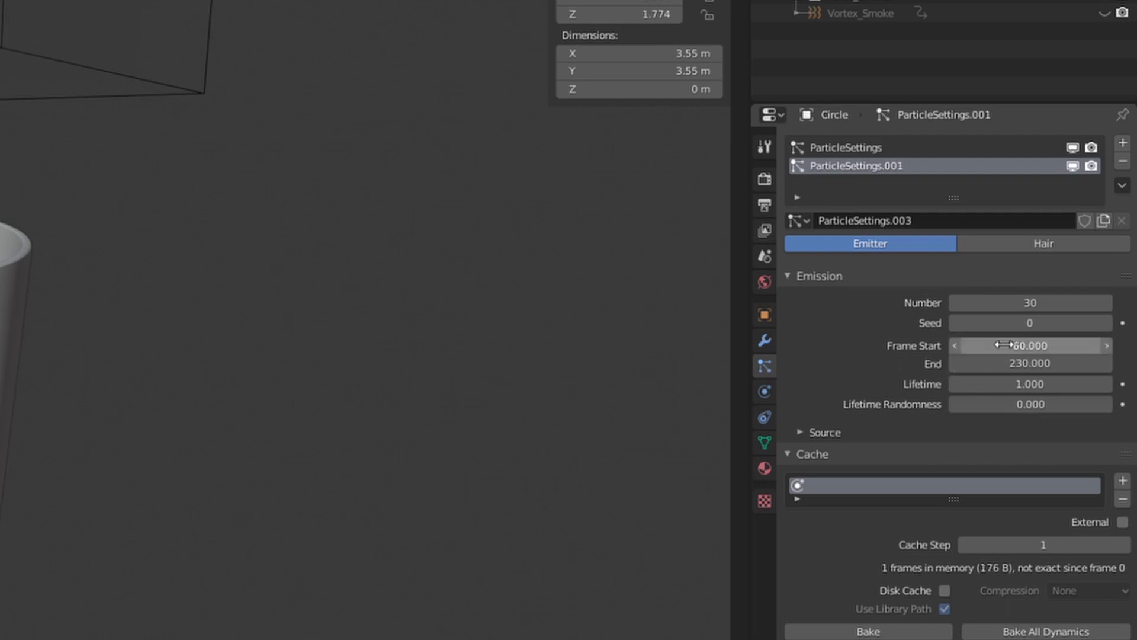
scroll(849, 351, "down", 15)
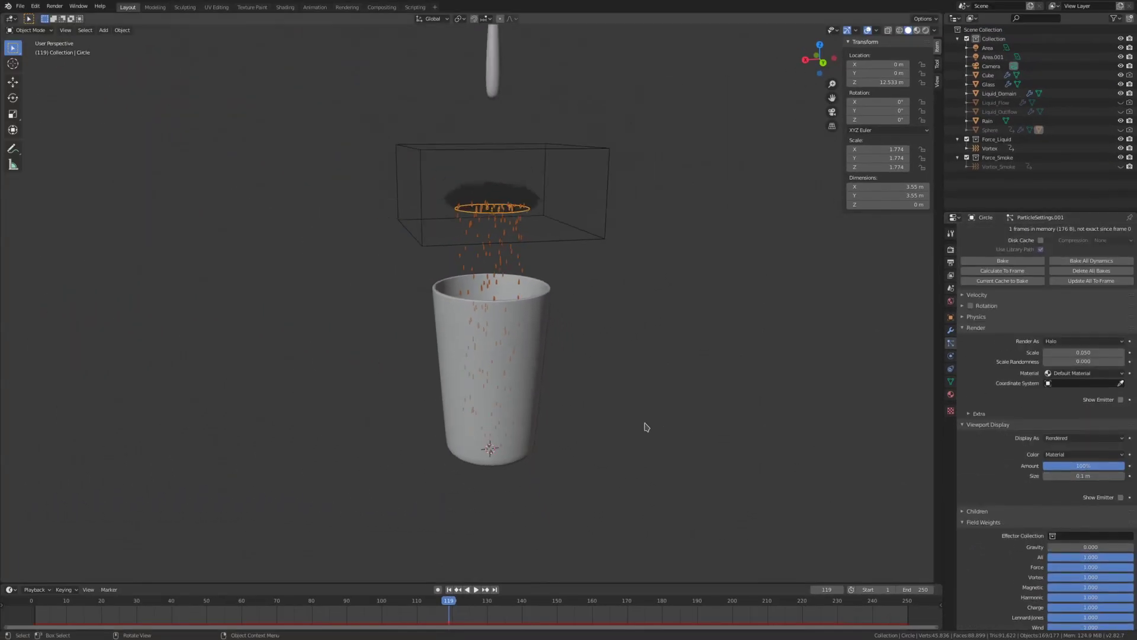
Step: Add a cylinder and move it beside the glass, to about 7.8 m along Y and 11.6 m along Z
key("shift+a")
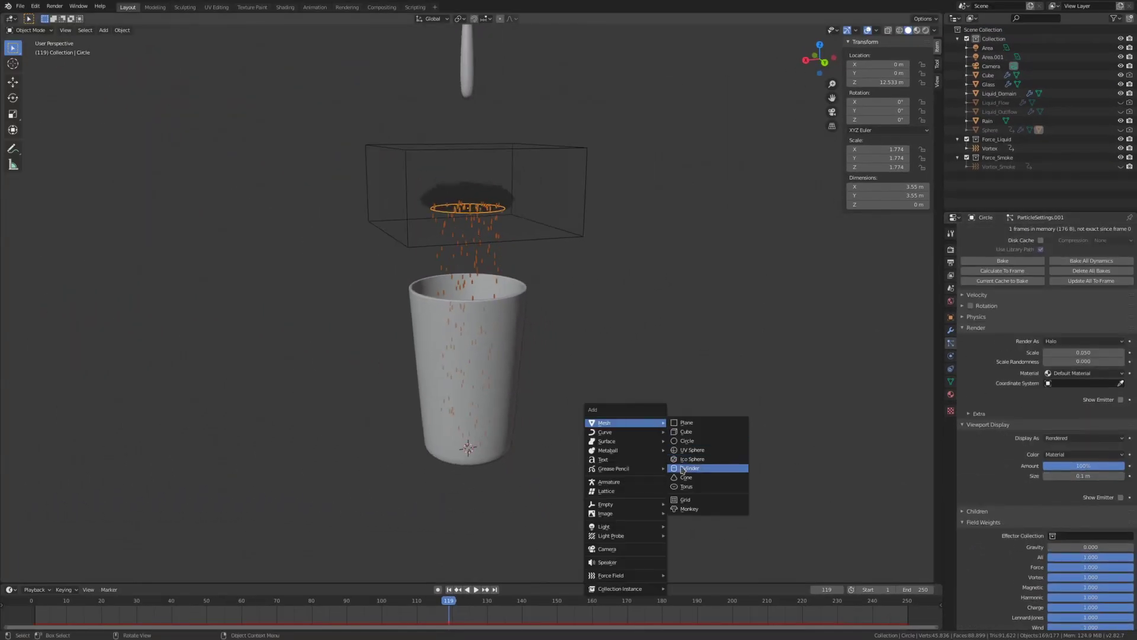
left_click(683, 469)
middle_click_drag(682, 469, 506, 449)
key("g")
key("y")
left_click(661, 487)
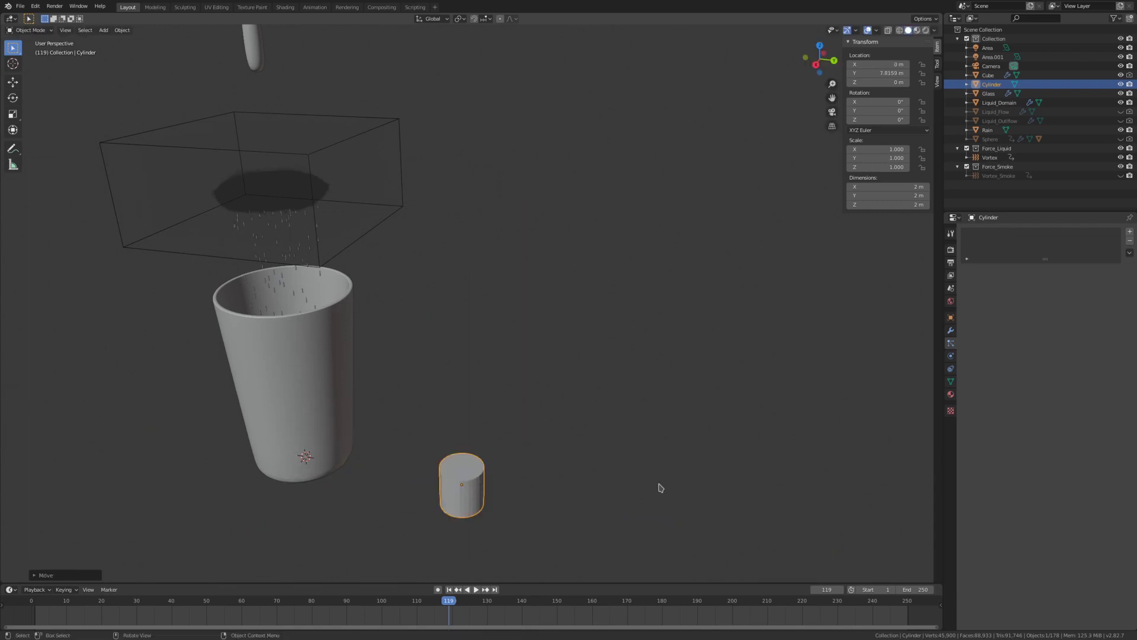
key("g")
key("z")
left_click(675, 244)
Step: Scale the cylinder down in X and Y only, to about 0.036, making it a thin rod
key("s")
key("shift+z")
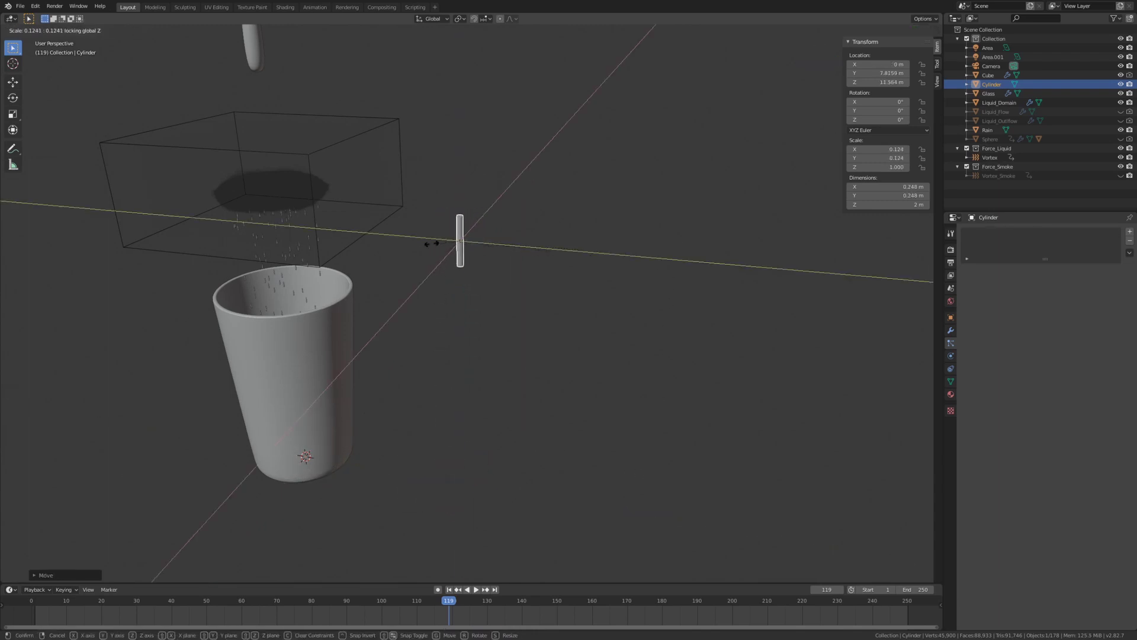
left_click(411, 239)
scroll(521, 308, "up", 4)
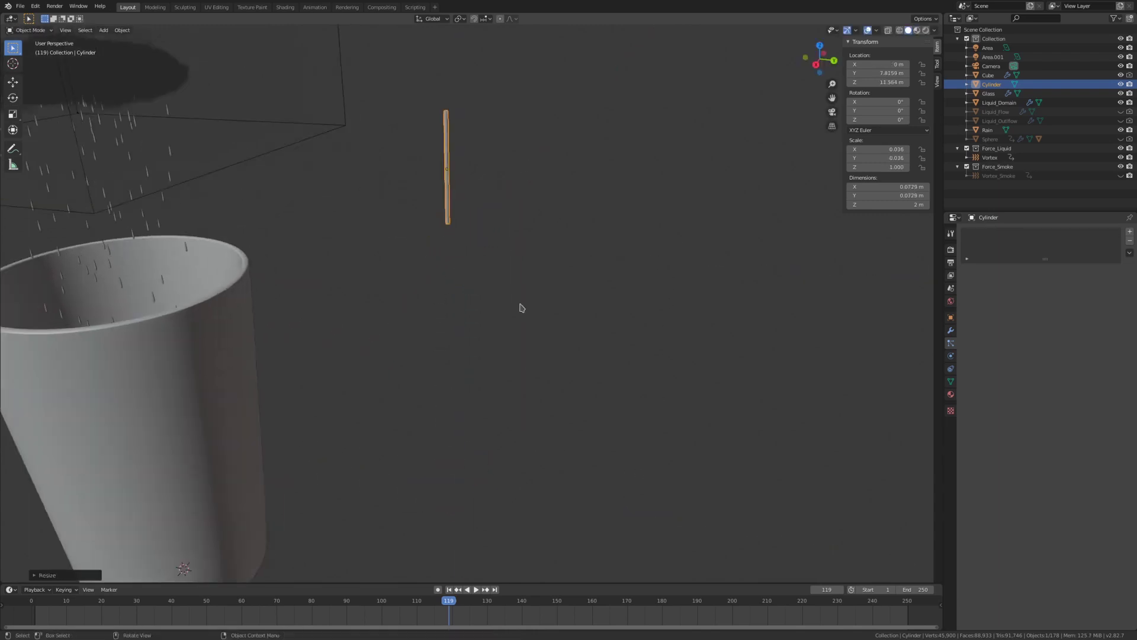
Step: Lower the bottom vertices of the thin cylinder along Z until the rod is about 12.5 m long
key("Tab")
key("shift+z")
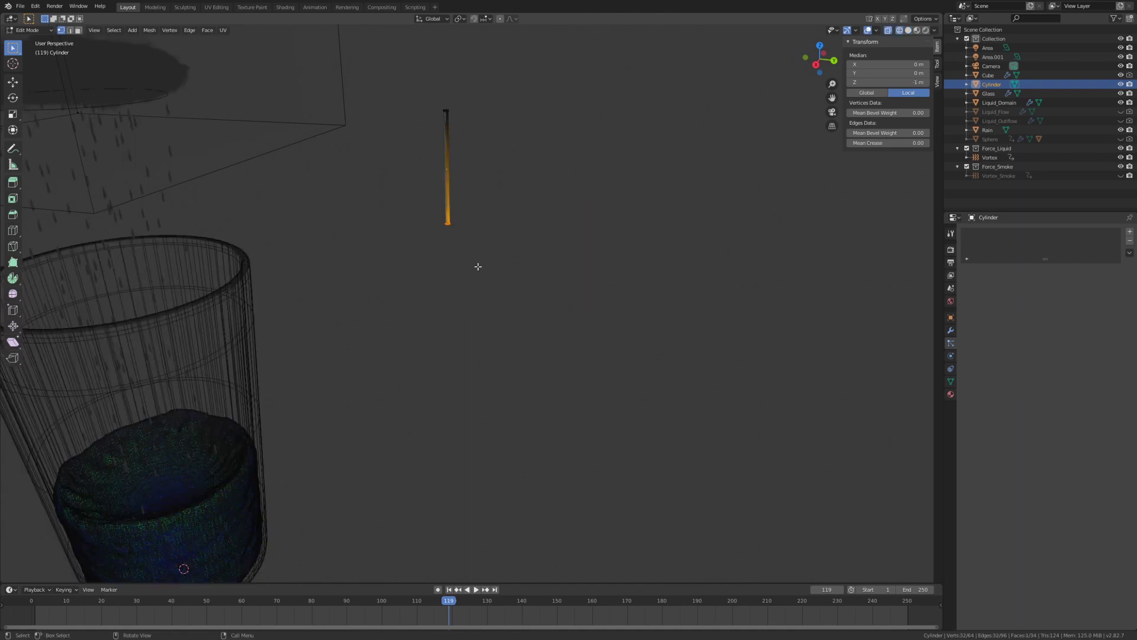
key("g")
key("z")
left_click(491, 521)
key("KP_1")
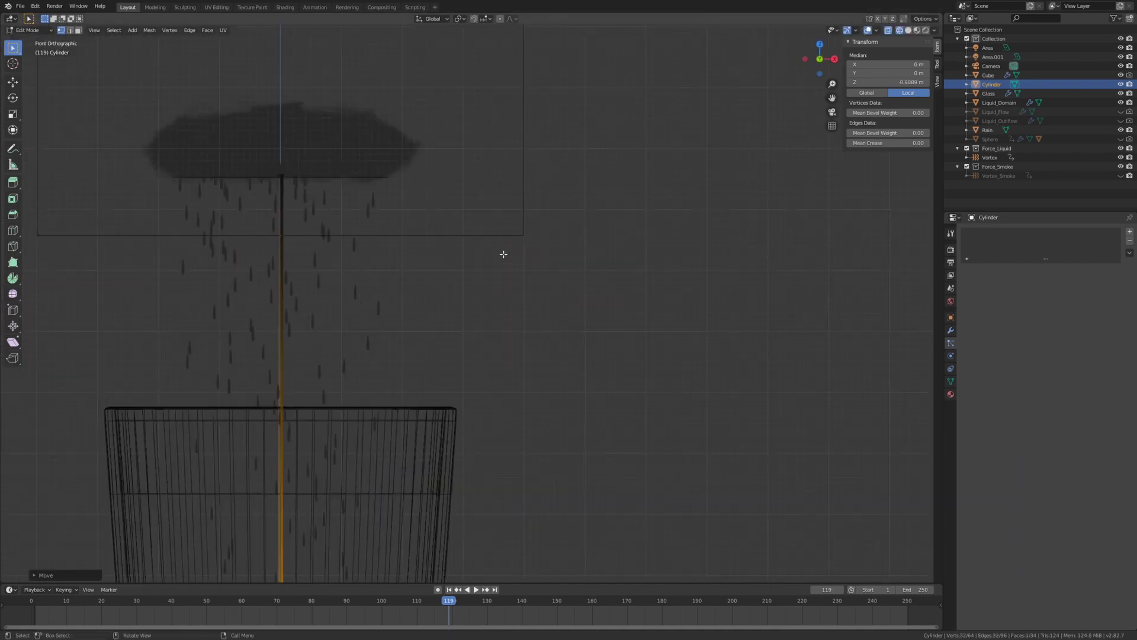
scroll(503, 254, "down", 4)
key("g")
key("z")
left_click(492, 362)
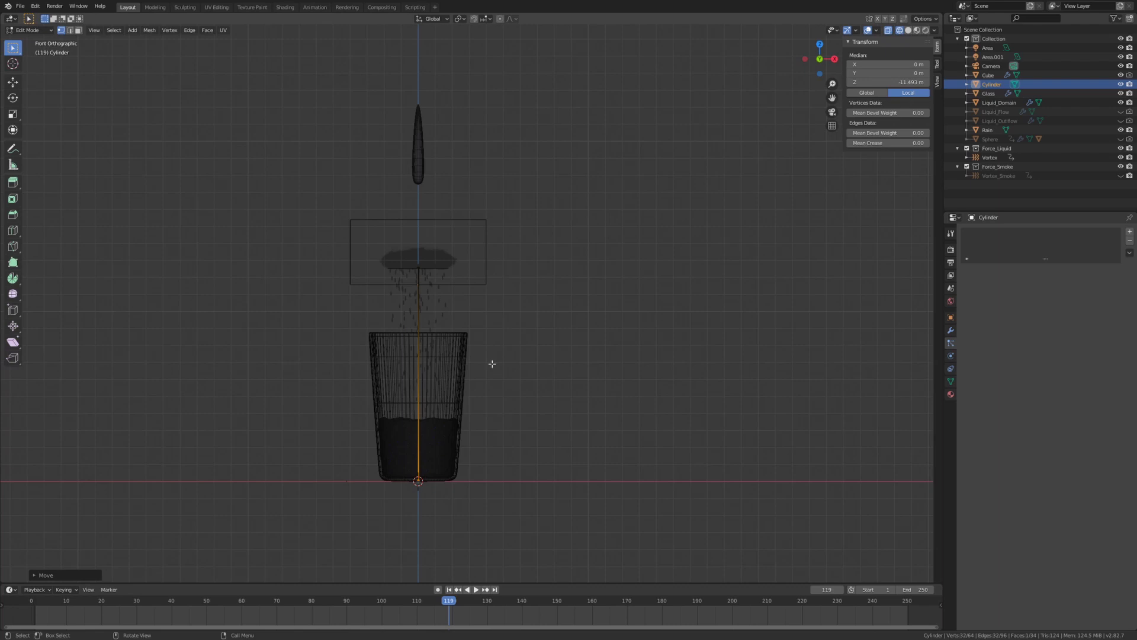
Step: Shift the whole rod mesh down so its top sits near its origin, and raise the object to about 12.6 m along Z
scroll(392, 285, "up", 5)
left_click_drag(352, 220, 354, 222)
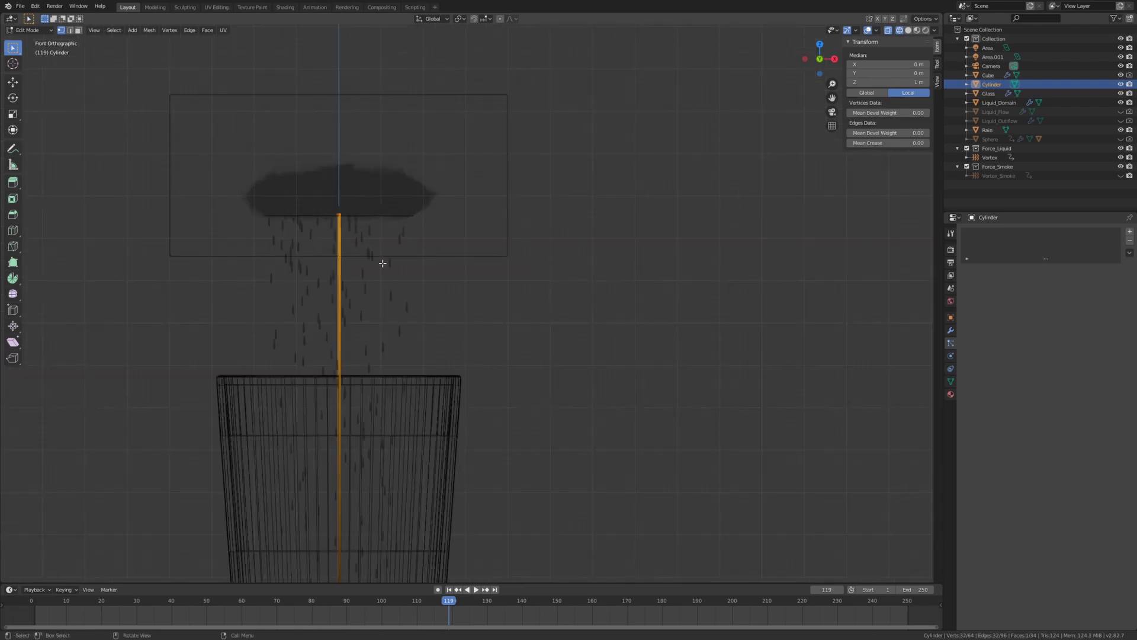
key("a")
key("g")
key("z")
left_click(386, 304)
key("Tab")
key("g")
key("z")
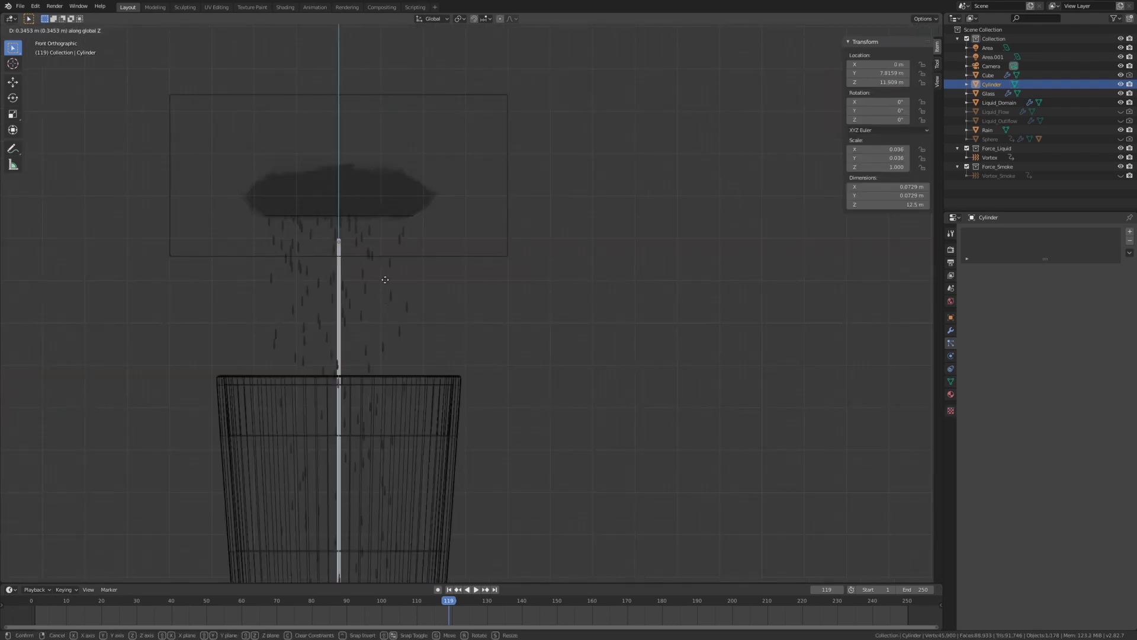
left_click(392, 158)
Step: Add 67 horizontal loop cuts along the length of the rod
middle_click_drag(585, 295, 490, 305)
key("Tab")
scroll(466, 313, "down", 4)
key("ctrl+r")
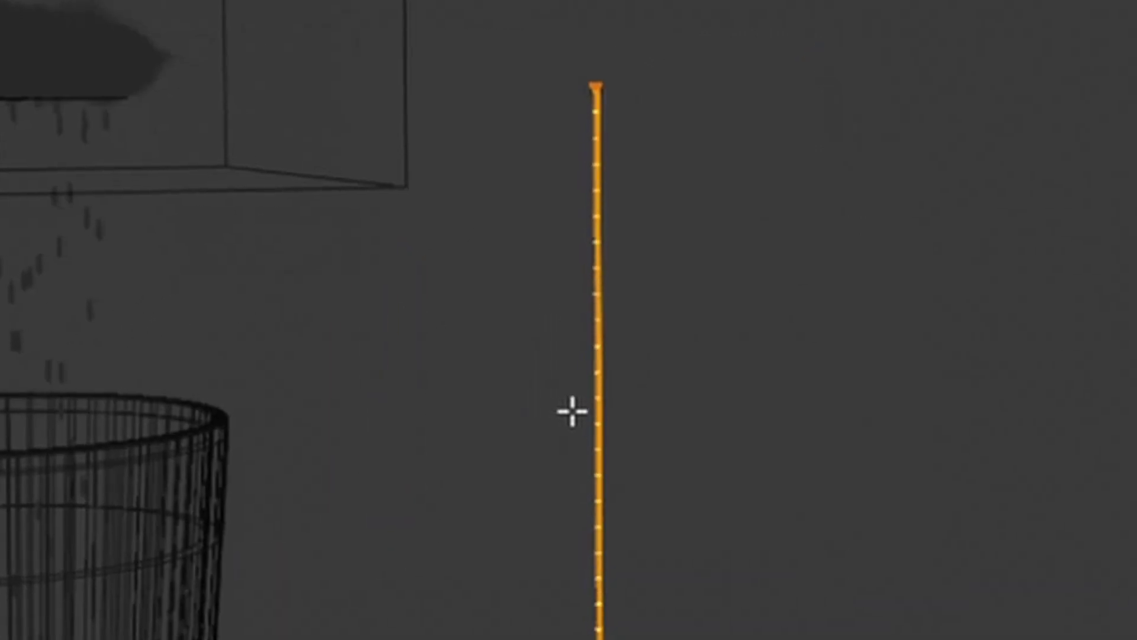
left_click(572, 411)
scroll(686, 424, "up", 1)
key("Tab")
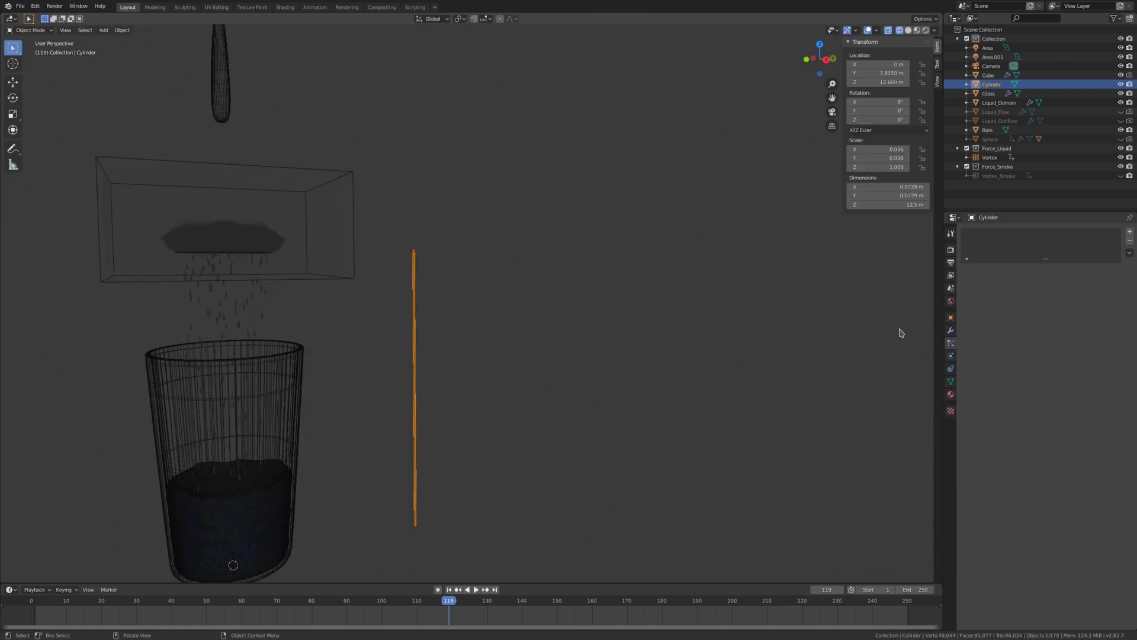
Step: Add a Displace modifier to the rod with a new Distorted Noise texture
left_click(951, 330)
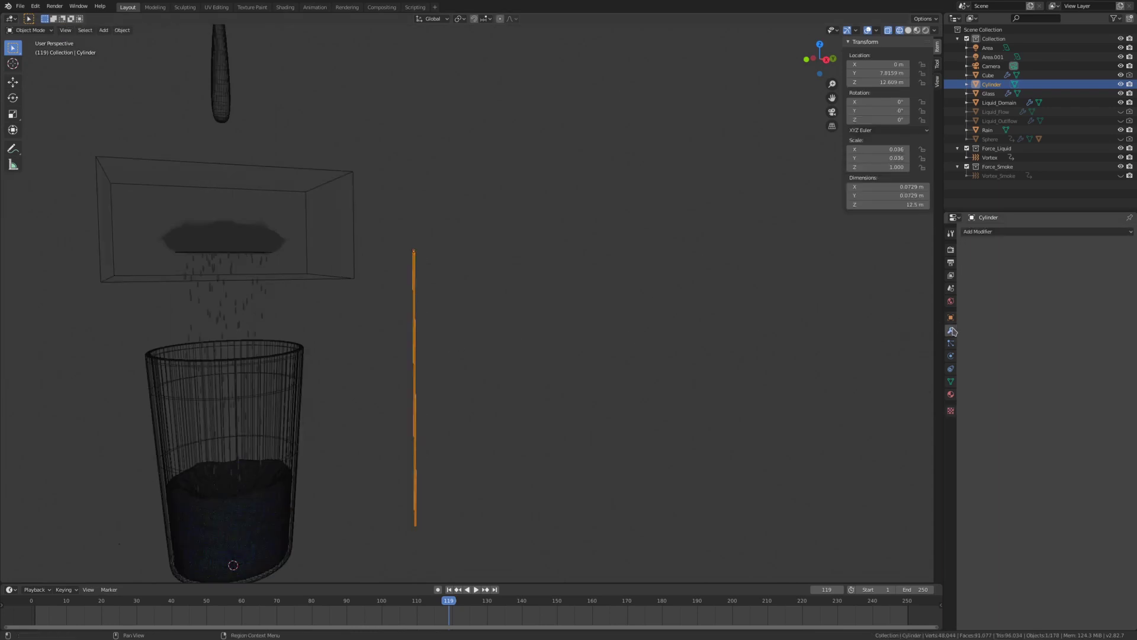
left_click(1012, 233)
left_click(1031, 275)
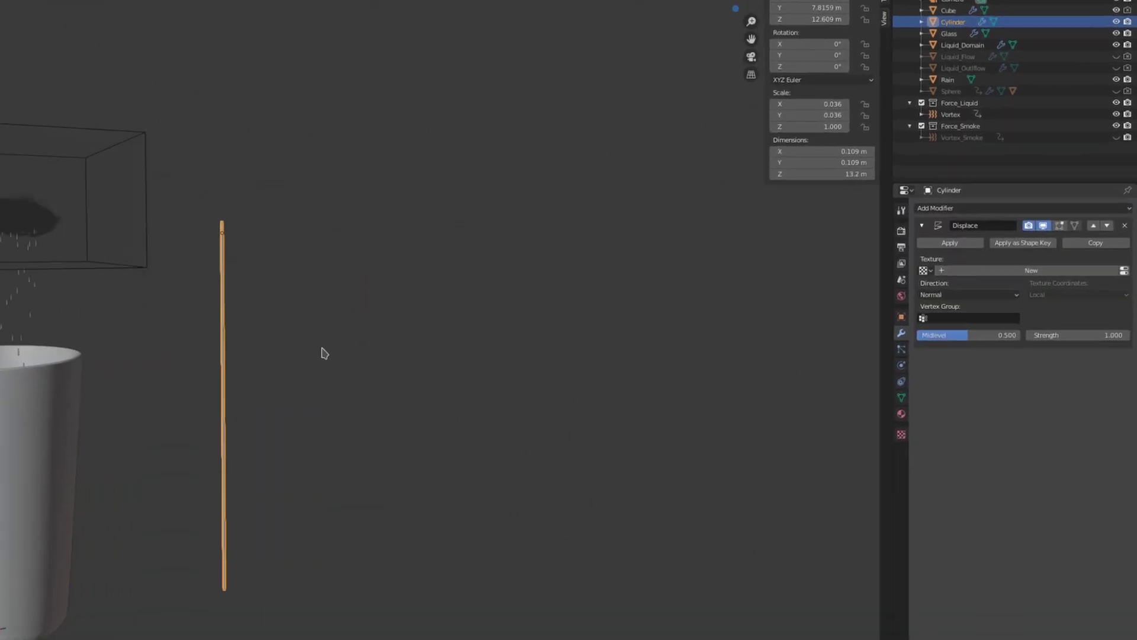
left_click(975, 252)
left_click(820, 474)
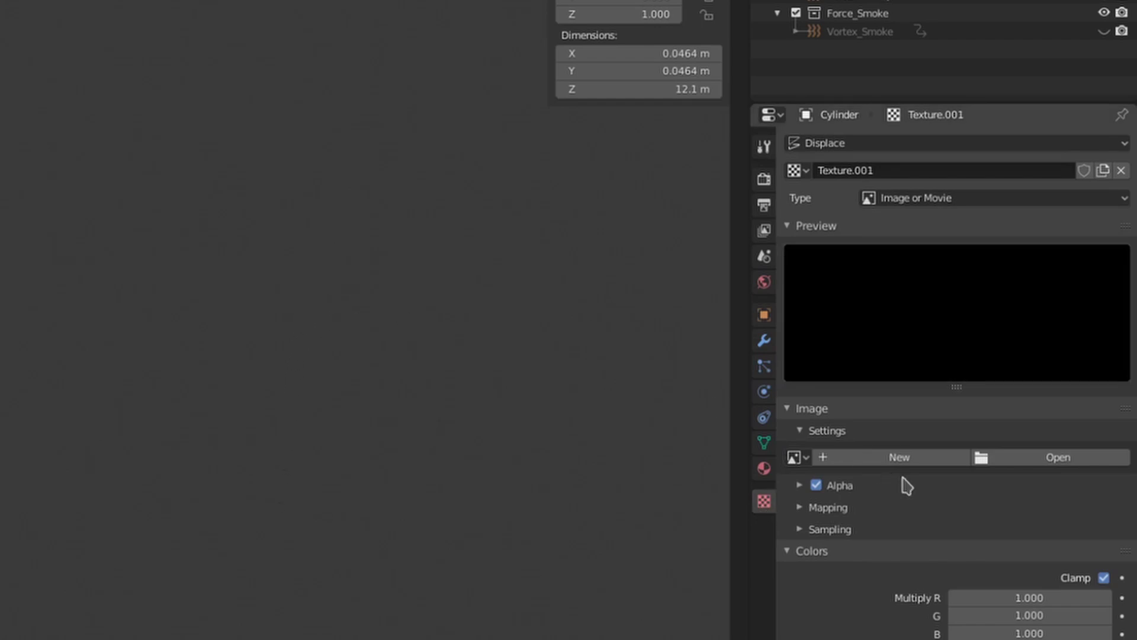
left_click(921, 199)
left_click(961, 277)
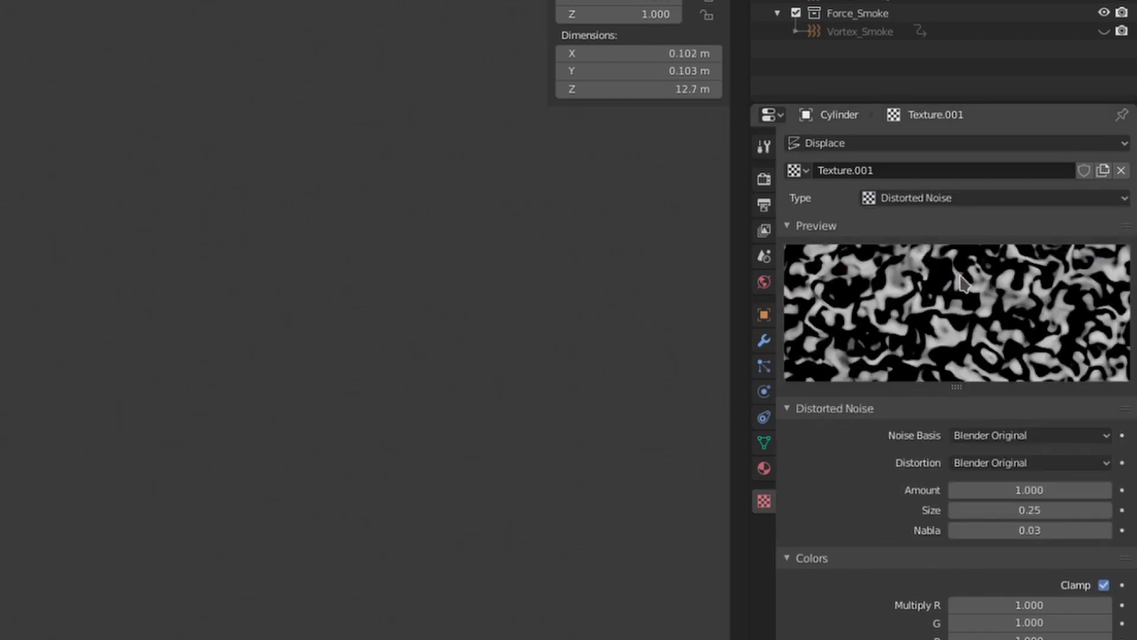
Step: Set the Distorted Noise texture's size to 1.75 and its amount to about 3.1
left_click_drag(1030, 510, 1122, 510)
left_click_drag(991, 490, 1043, 490)
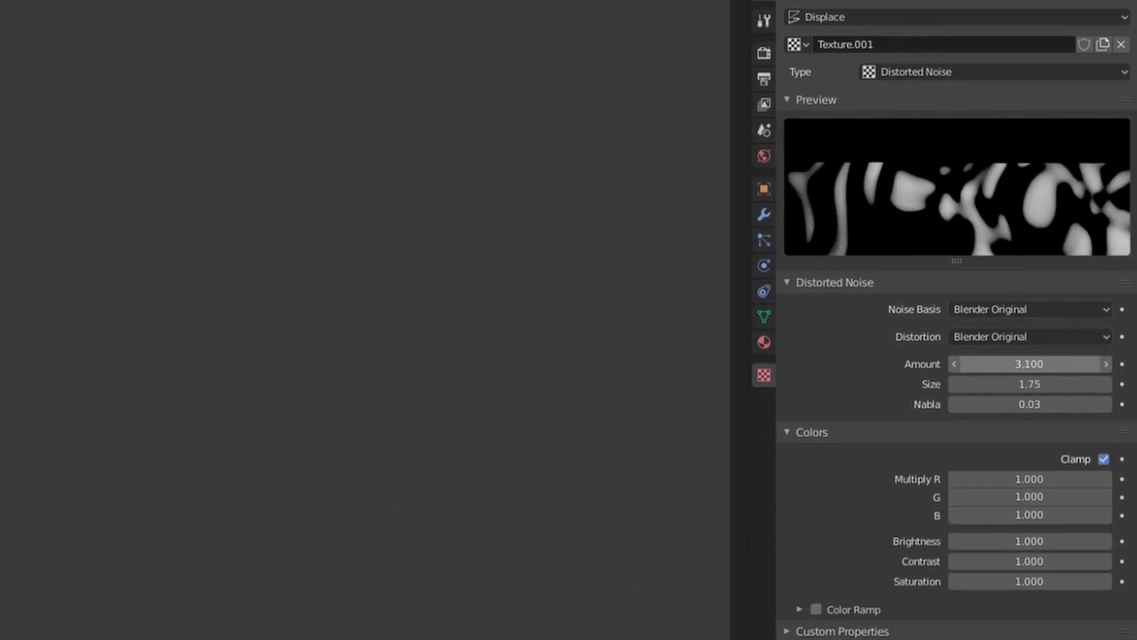
left_click_drag(1044, 446, 1000, 446)
Step: Set the strength of the rod's Displace modifier to 34
left_click(772, 120)
left_click(765, 102)
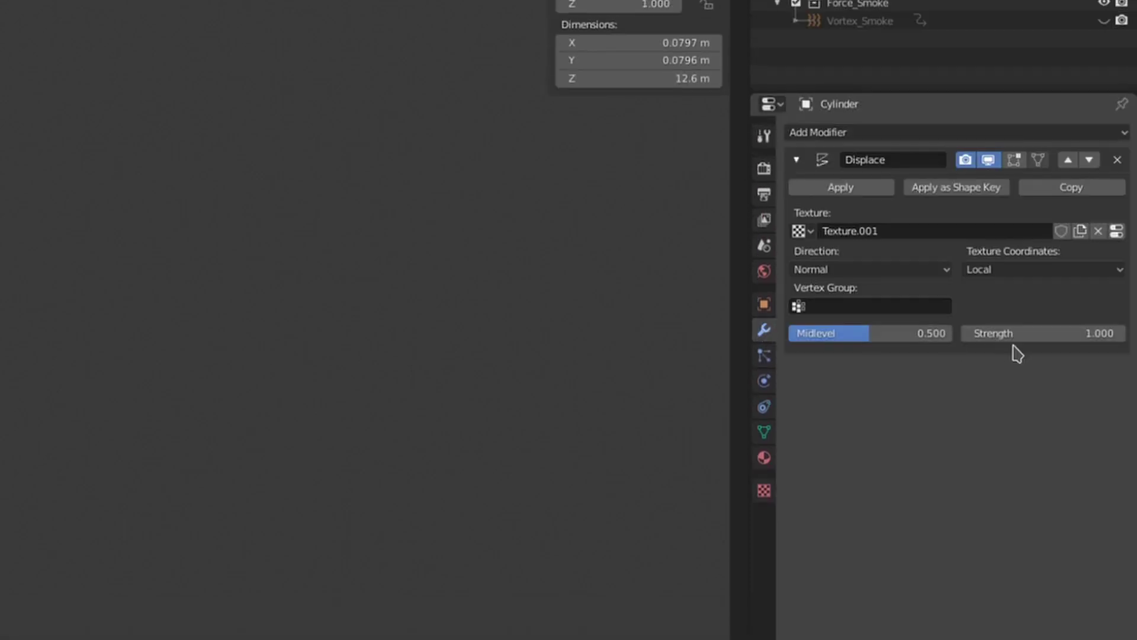
left_click_drag(1028, 105, 1123, 105)
mouse_move(1096, 333)
left_mouse_down()
mouse_move(1116, 333)
mouse_move(1081, 332)
left_mouse_up()
middle_click_drag(245, 273, 271, 278)
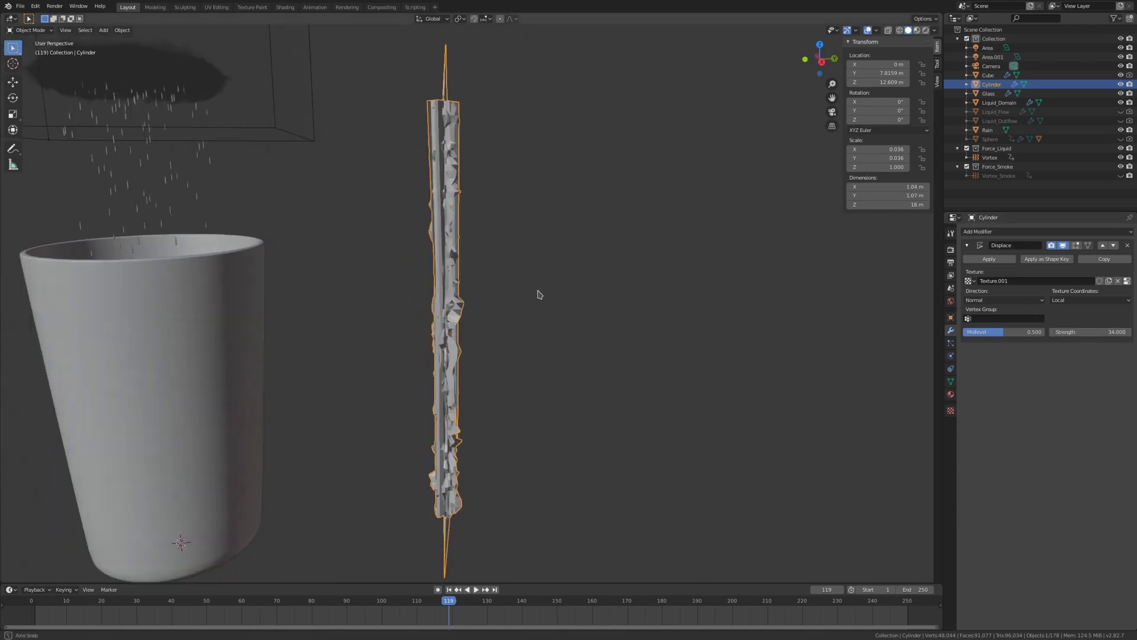
middle_click_drag(538, 295, 701, 307)
Step: Set the Displace direction to X and its texture coordinates to Global
left_click(993, 300)
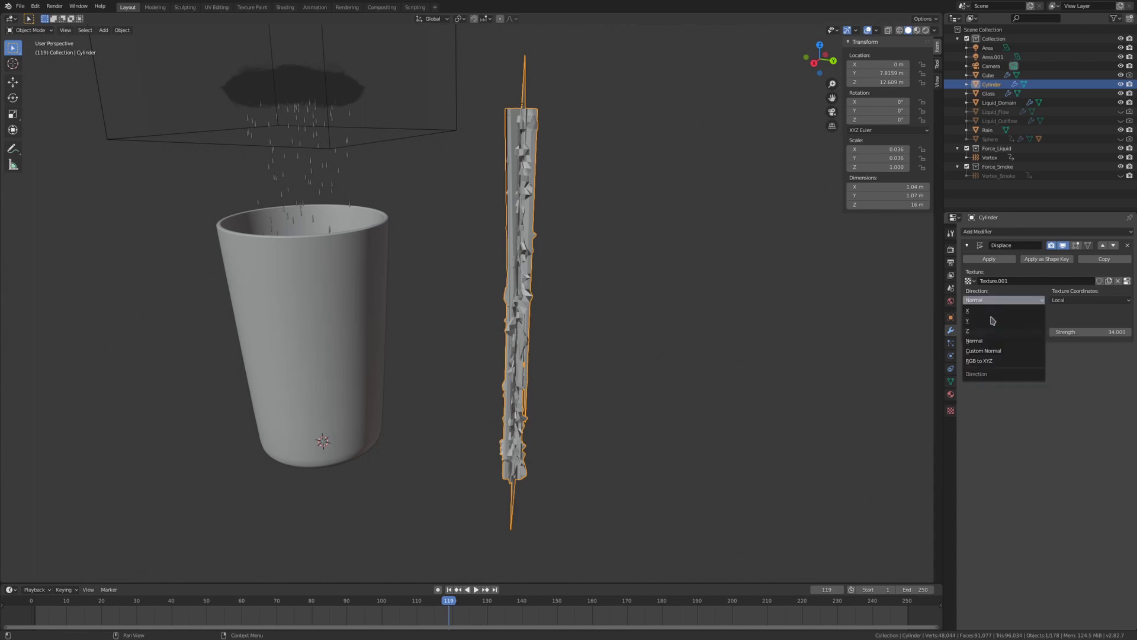
left_click(977, 311)
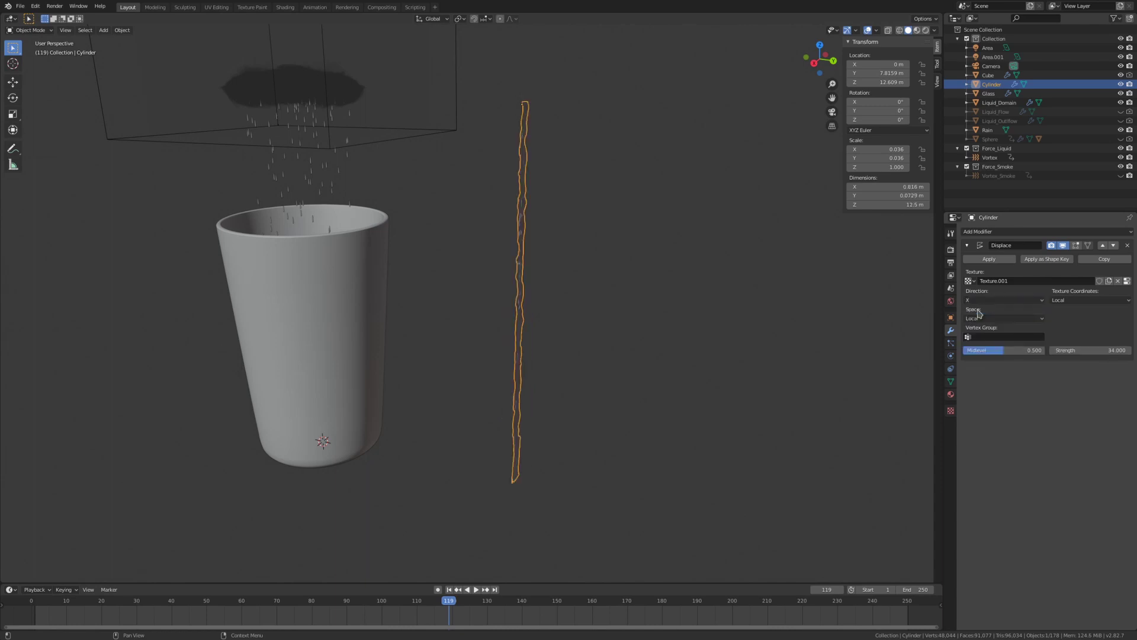
mouse_move(705, 331)
middle_mouse_down()
mouse_move(751, 334)
mouse_move(693, 322)
mouse_move(717, 329)
middle_mouse_up()
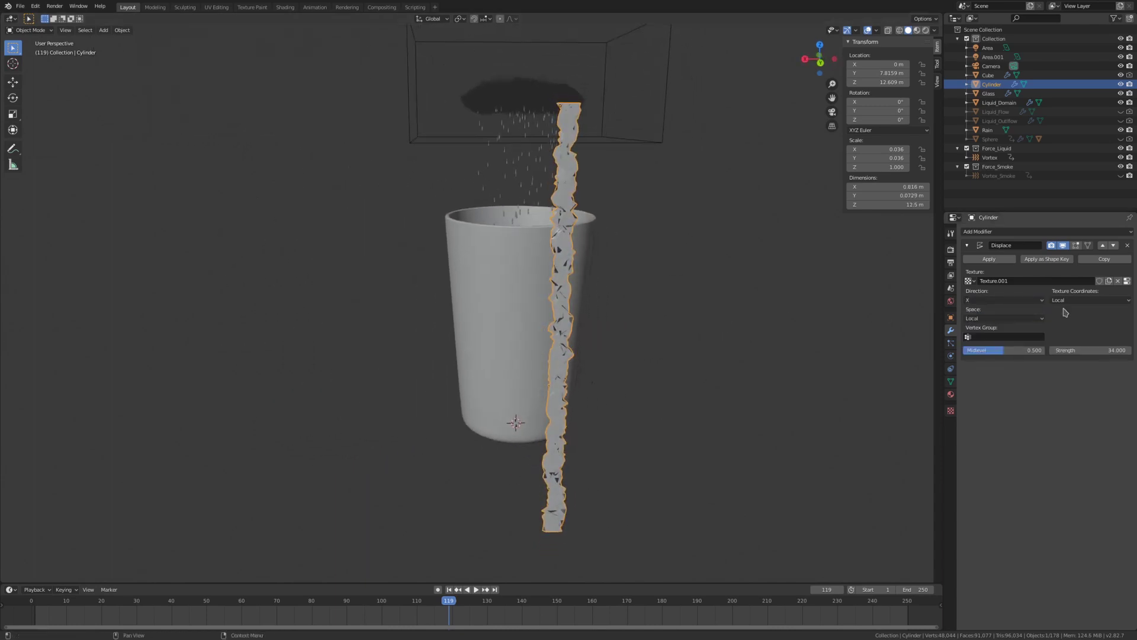
left_click(1086, 301)
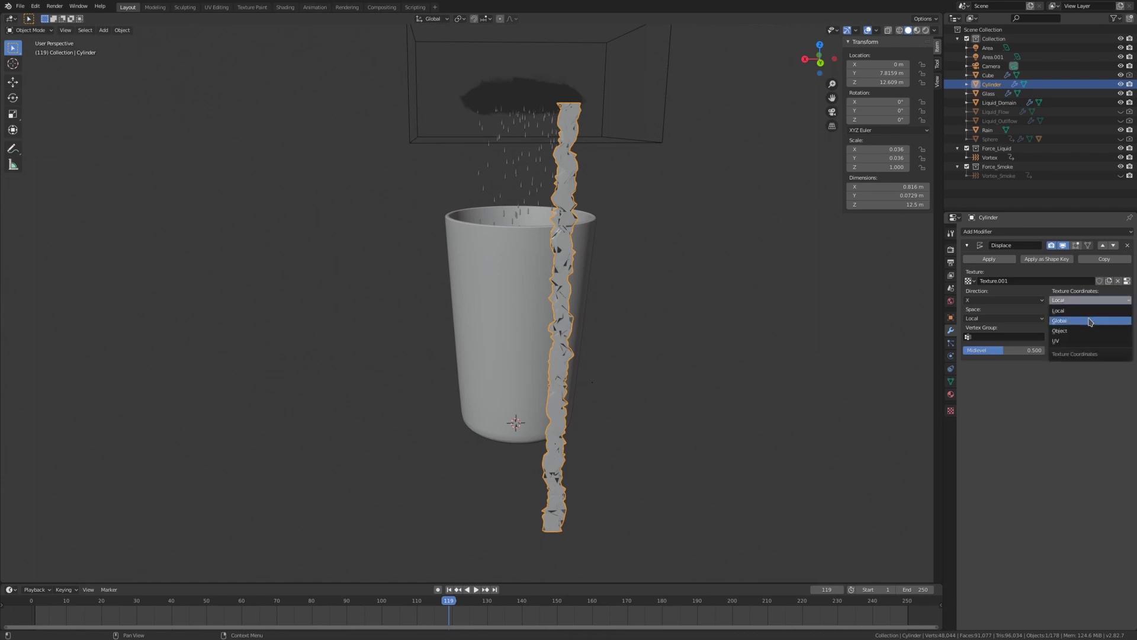
left_click(1088, 321)
middle_click_drag(723, 343, 671, 323)
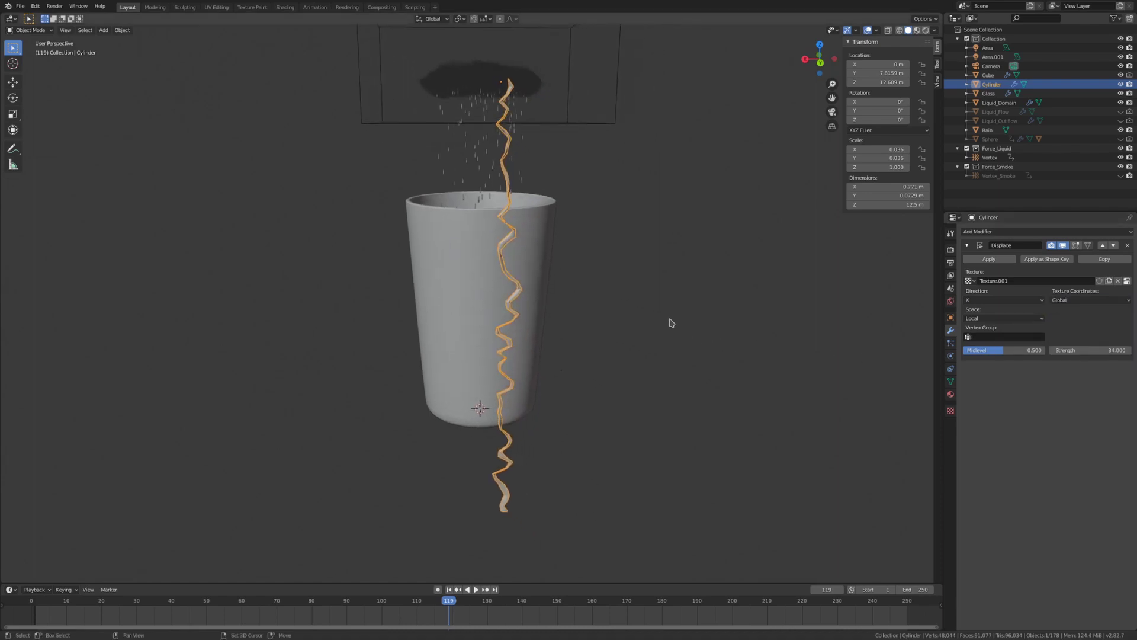
Step: Duplicate the lightning bolt along X to about -1.34 m and rotate the copy about -7° around Z
key("shift+d")
key("x")
left_click(629, 338)
key("r")
key("z")
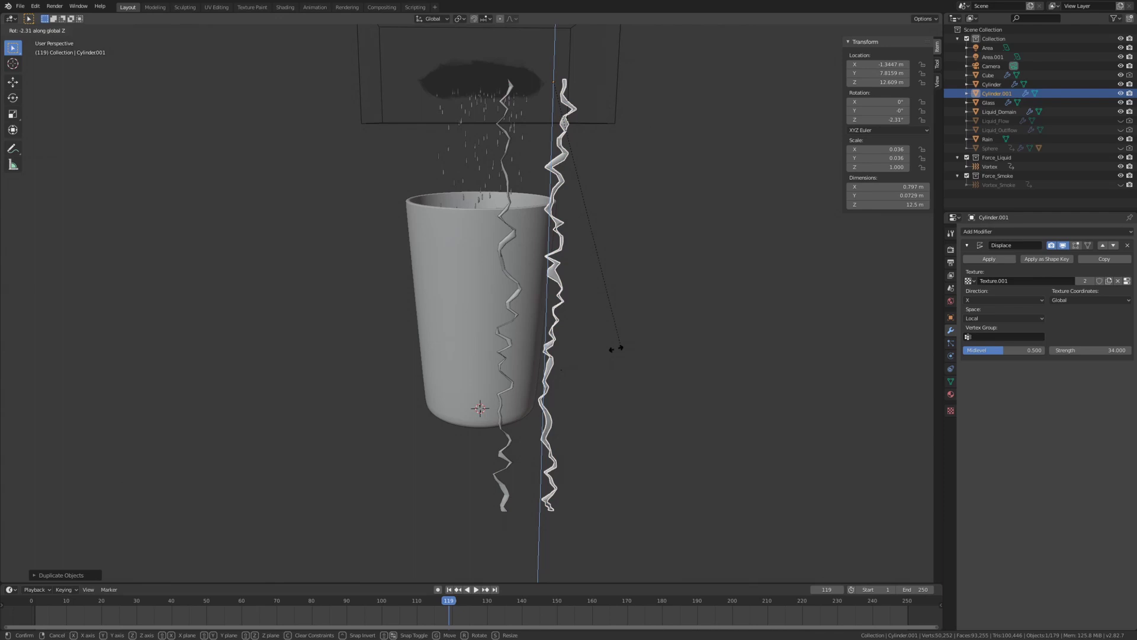
left_click(598, 358)
Step: Make three more copies of the rotated bolt spaced along X, the last at about -5.8 m
key("shift+d")
key("x")
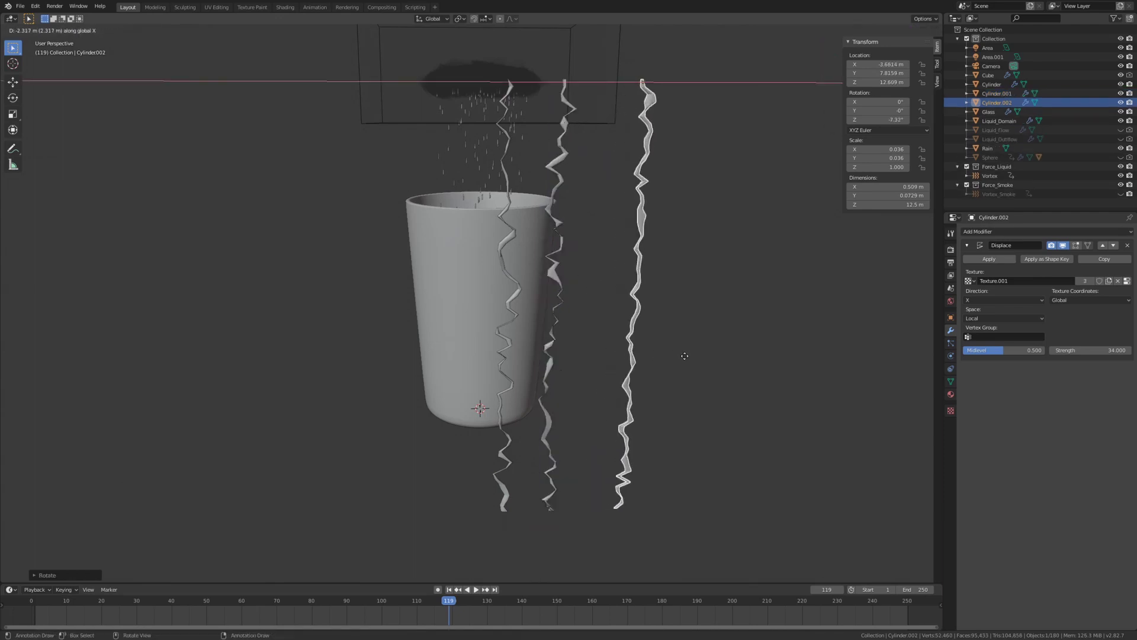
left_click(671, 352)
key("shift+d")
key("x")
left_click(730, 353)
key("shift+d")
key("x")
left_click(782, 355)
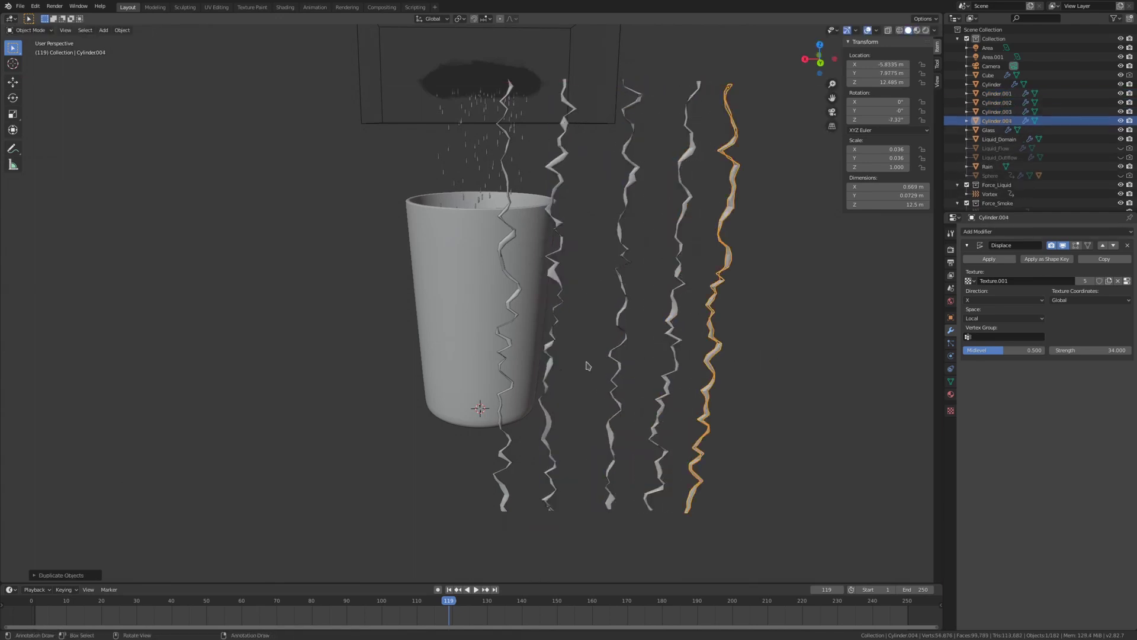
Step: Move all five lightning bolts into a new collection named Lightning
left_click_drag(471, 468, 751, 509)
key("m")
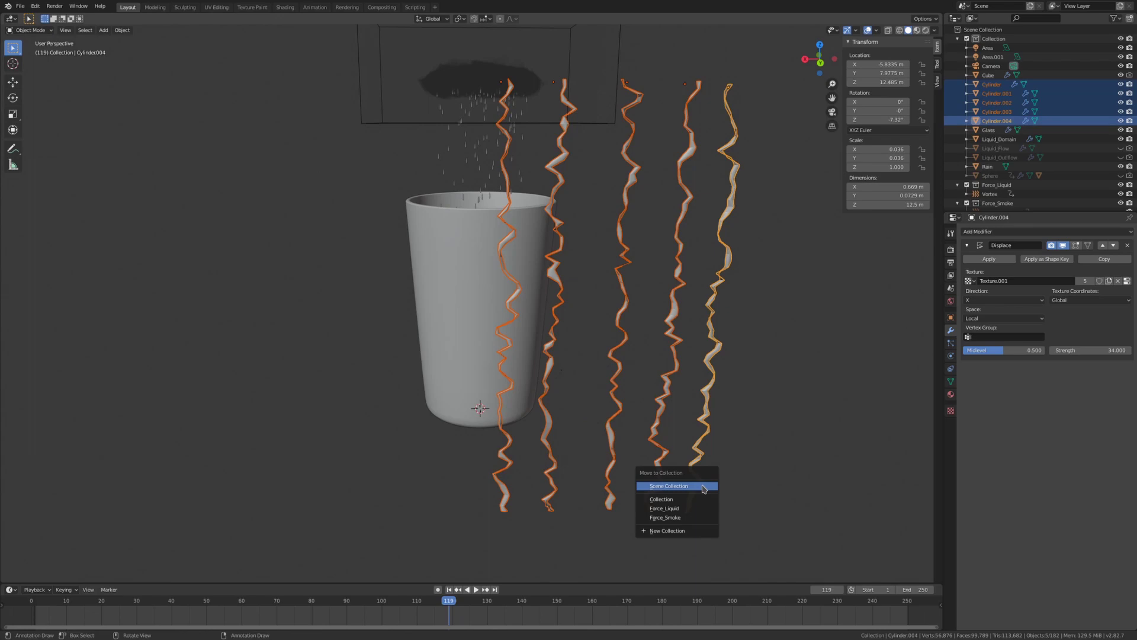
left_click(705, 533)
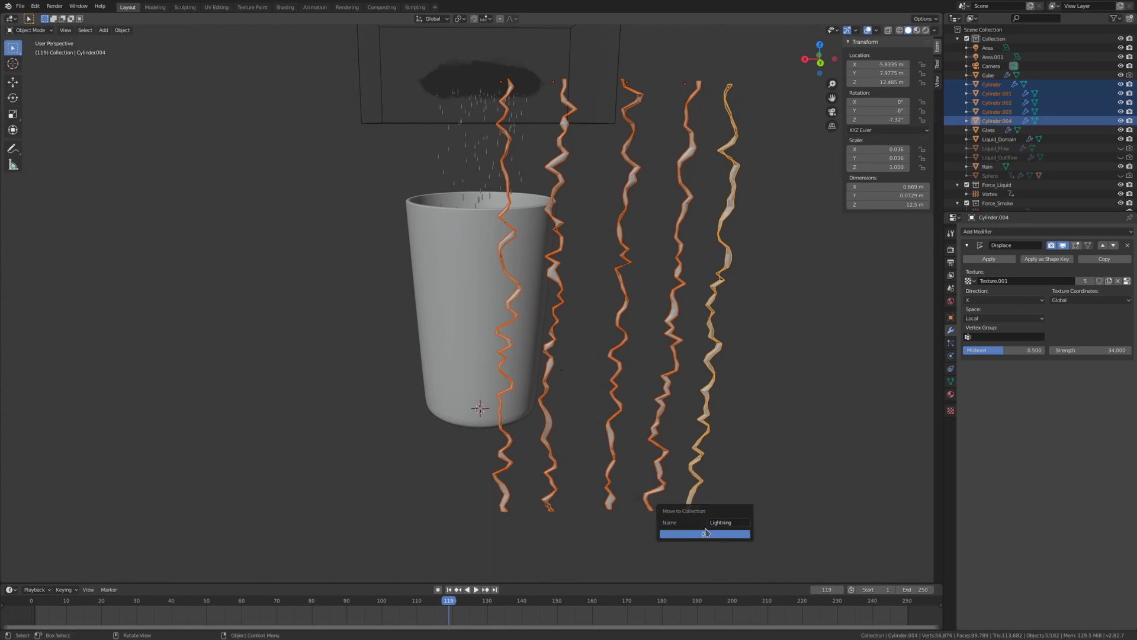
left_click(720, 533)
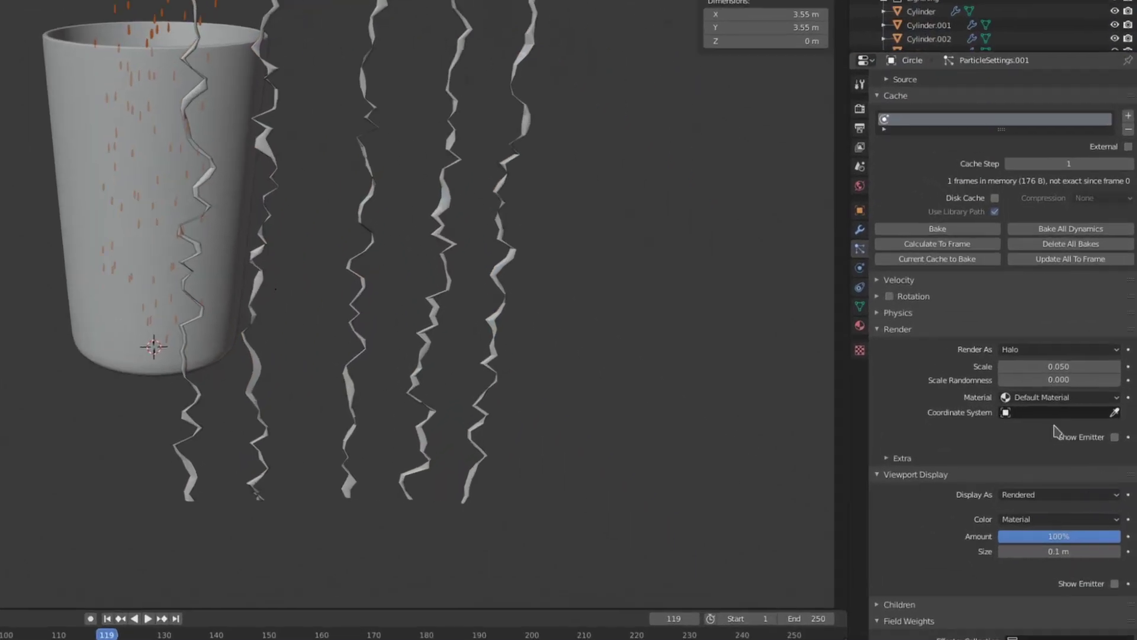
Step: Render the circle's second particle system as a collection, using Lightning as the instance collection
left_click(1084, 555)
left_click(1051, 639)
left_click(1064, 621)
type("li")
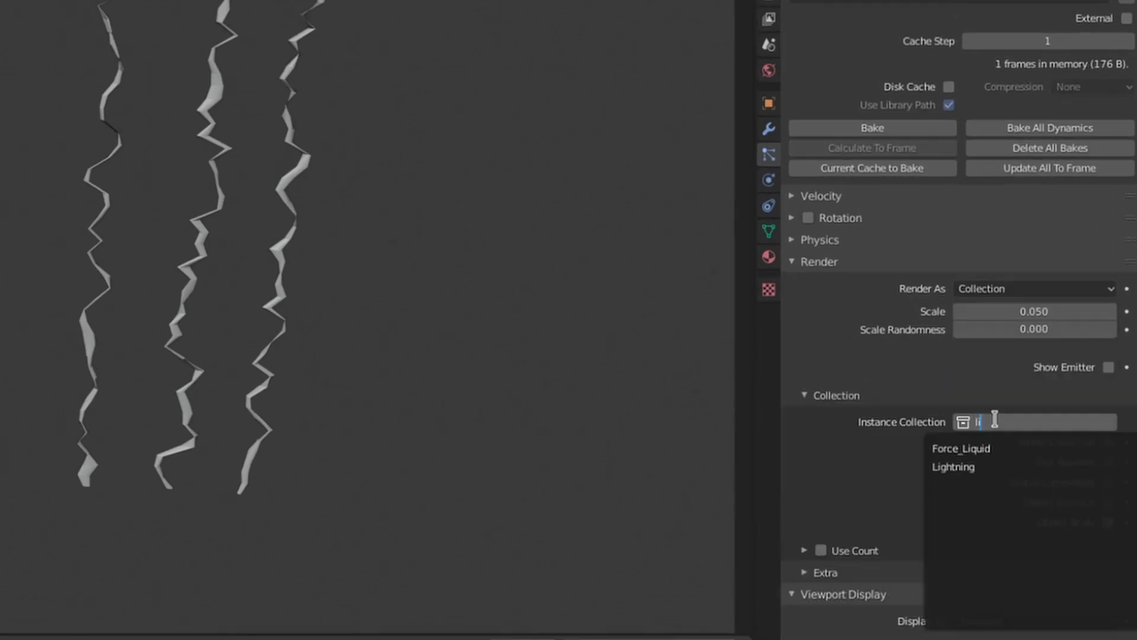
type("gh")
key("Return")
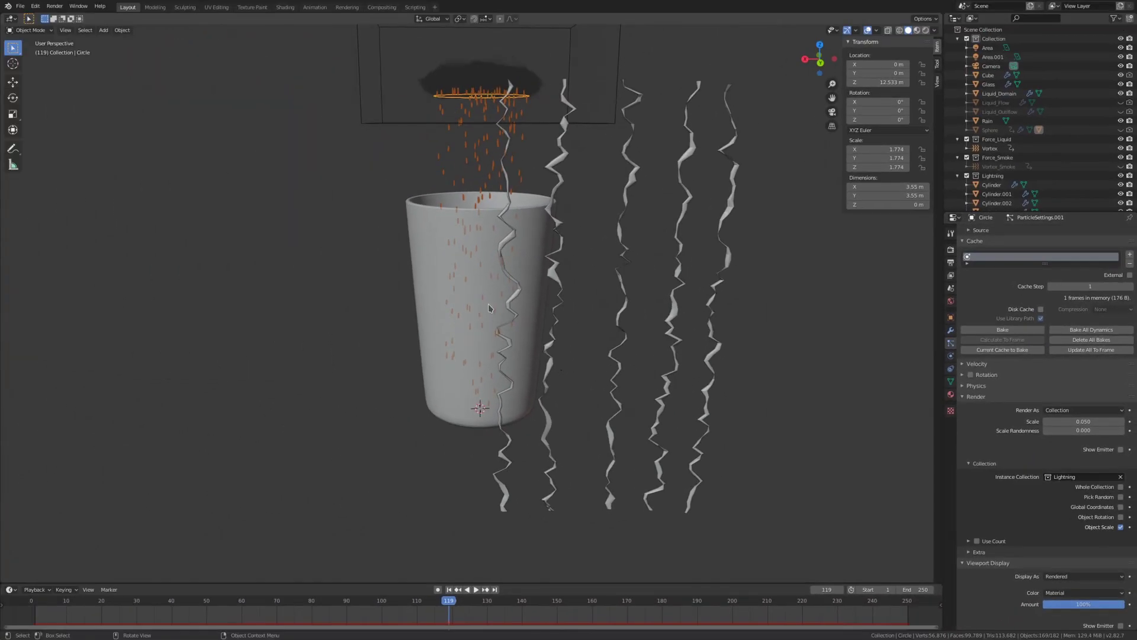
Step: Exclude the Lightning collection from the view layer and set the second particle system's render scale to 1
middle_click_drag(492, 308, 604, 335)
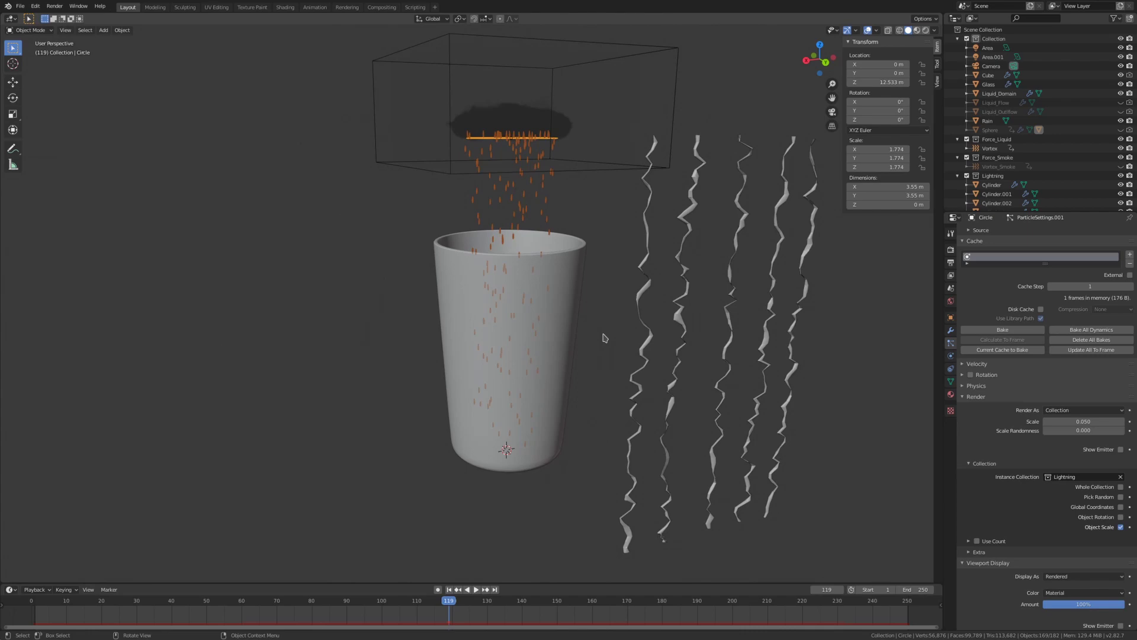
scroll(604, 335, "up", 2)
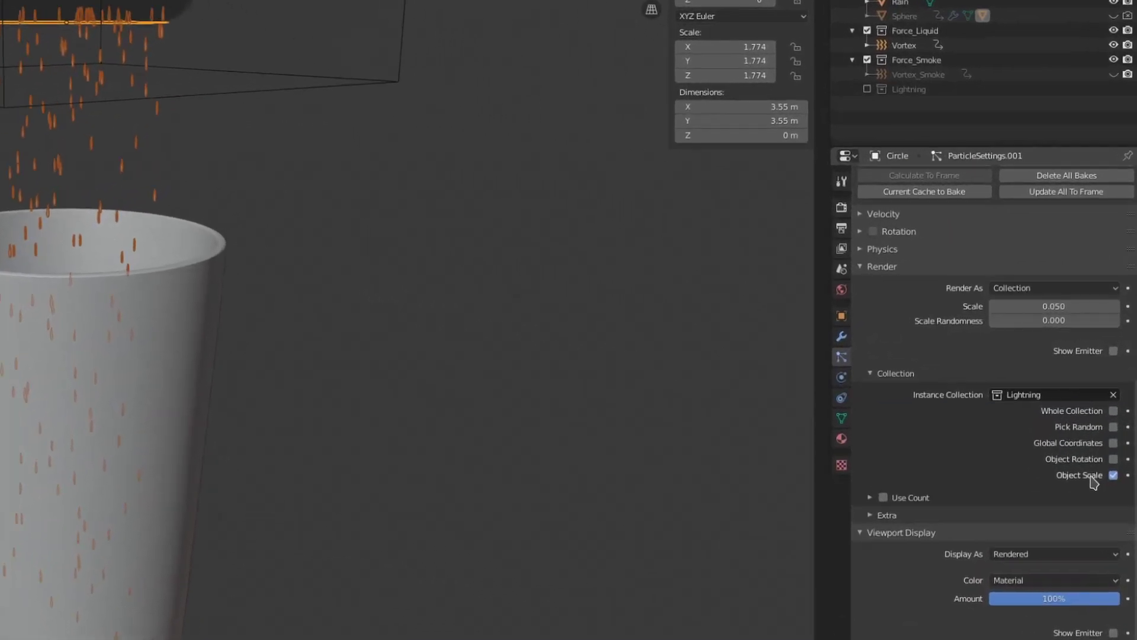
left_click(1024, 301)
type("1")
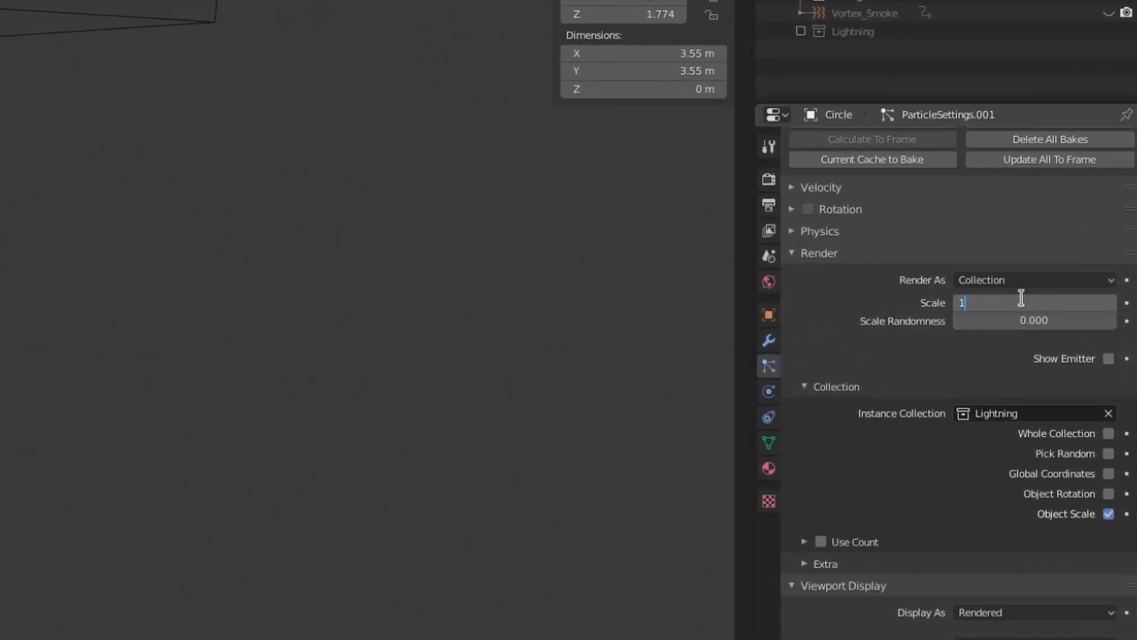
key("Return")
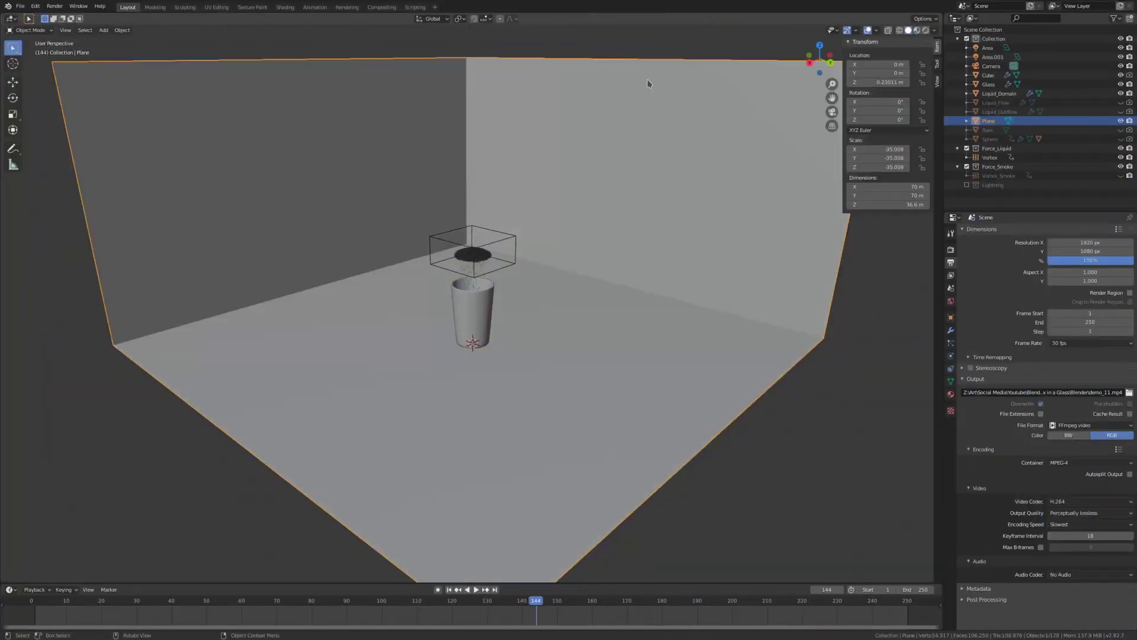
Step: Save the project file
middle_click_drag(592, 301, 513, 272)
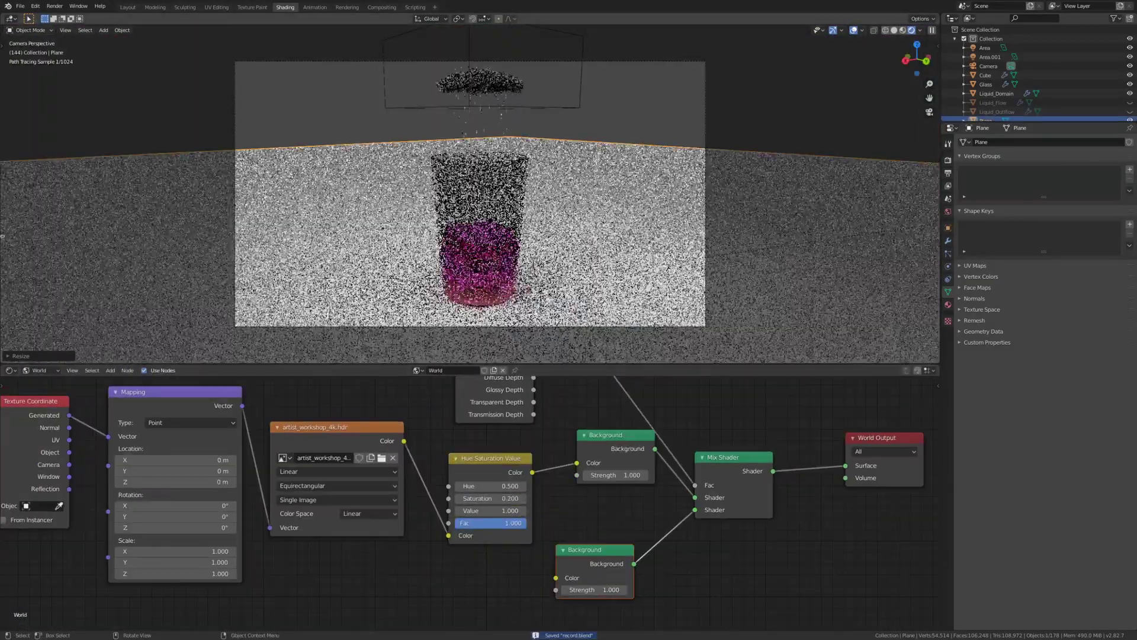
key("ctrl+s")
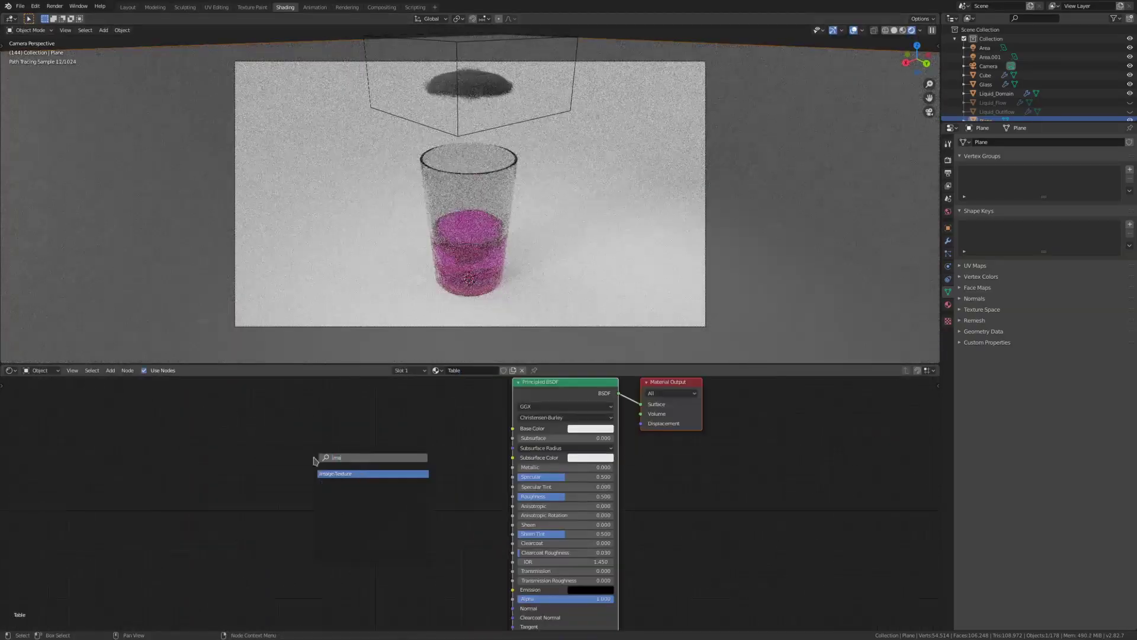